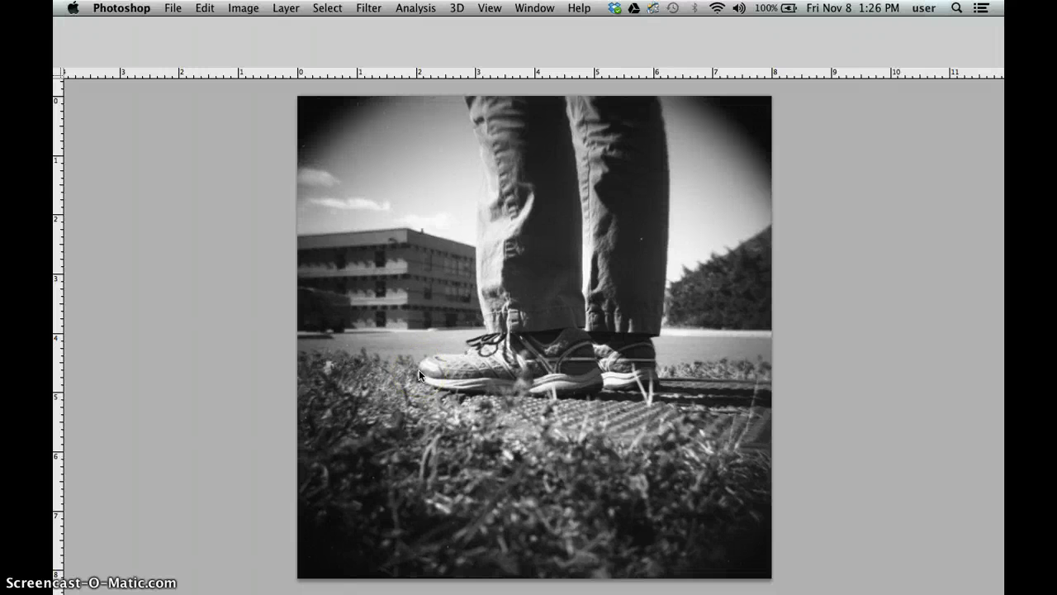
Step: Show the hidden tools and panels and display the photo at 100% magnification
{"action": "key", "text": "Tab"}
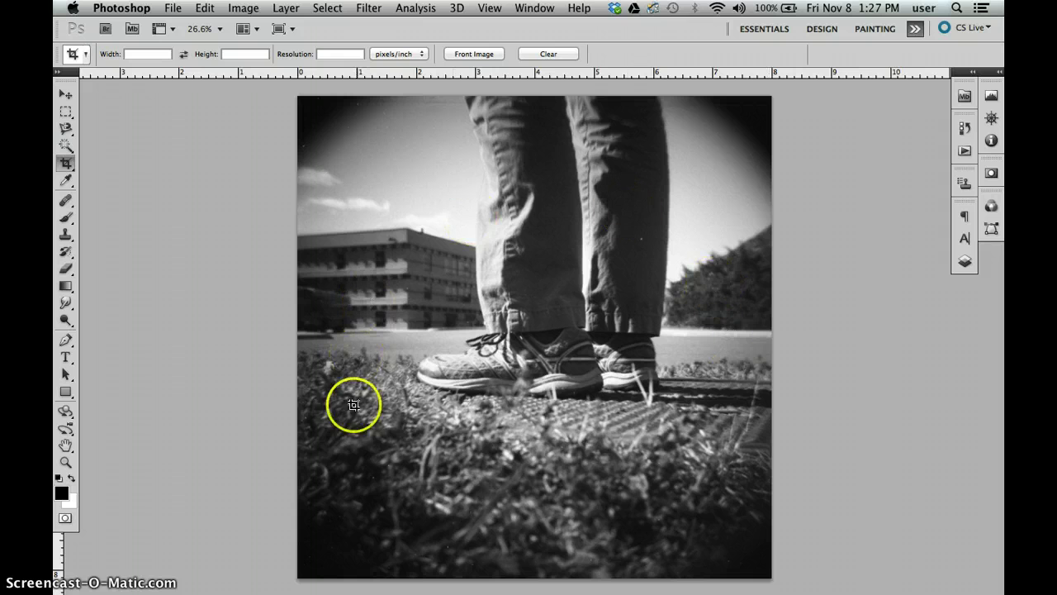
{"action": "left_click", "coordinate": [346, 437]}
{"action": "key", "text": "super+1"}
{"action": "scroll", "coordinate": [346, 436], "scroll_direction": "up", "scroll_amount": 10}
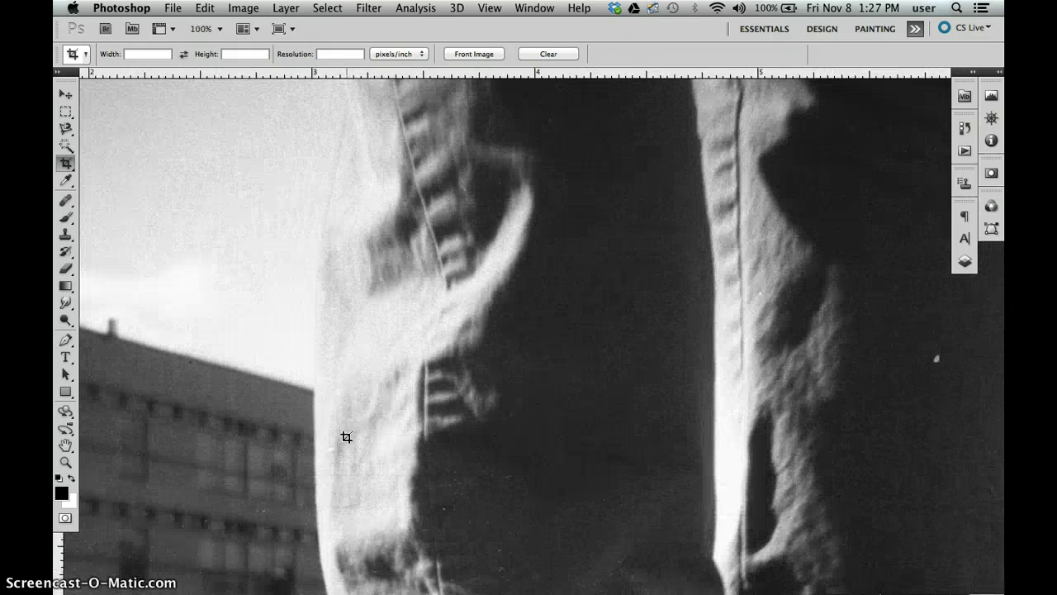
Step: Check the photo's pixel dimensions, document size and resolution in the Image Size settings without changing them
{"action": "scroll", "coordinate": [346, 436], "scroll_direction": "right", "scroll_amount": 5}
{"action": "scroll", "coordinate": [346, 436], "scroll_direction": "up", "scroll_amount": 10}
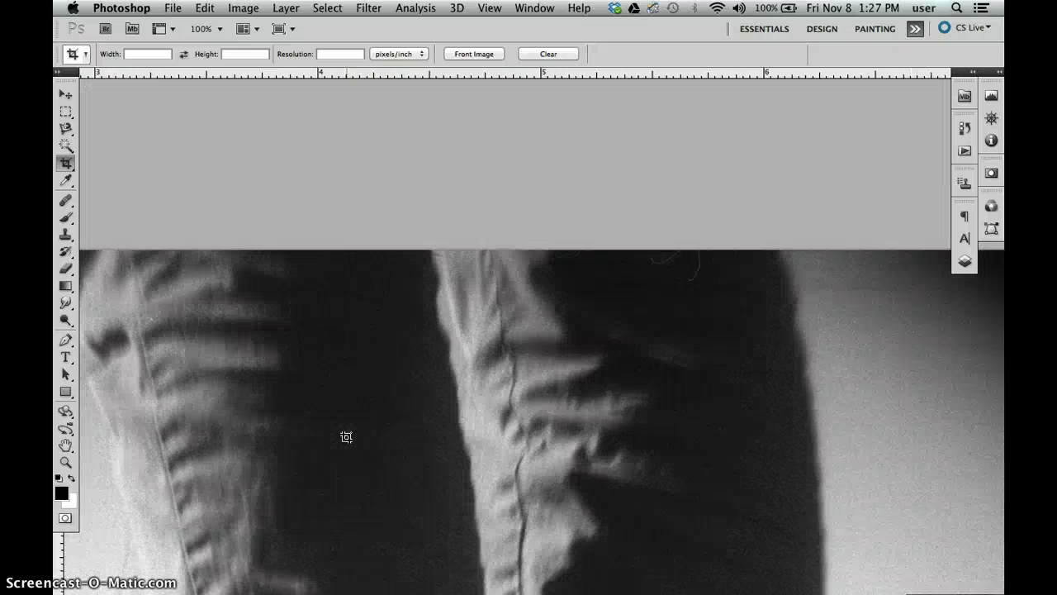
{"action": "scroll", "coordinate": [346, 436], "scroll_direction": "right", "scroll_amount": 6}
{"action": "scroll", "coordinate": [346, 437], "scroll_direction": "down", "scroll_amount": 10}
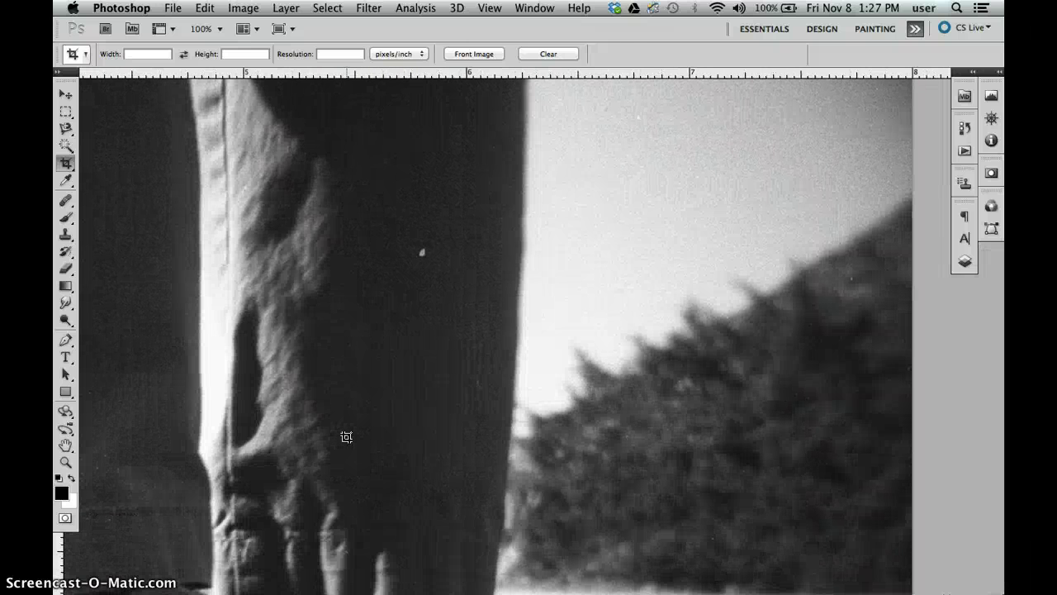
{"action": "key", "text": "super+alt+i"}
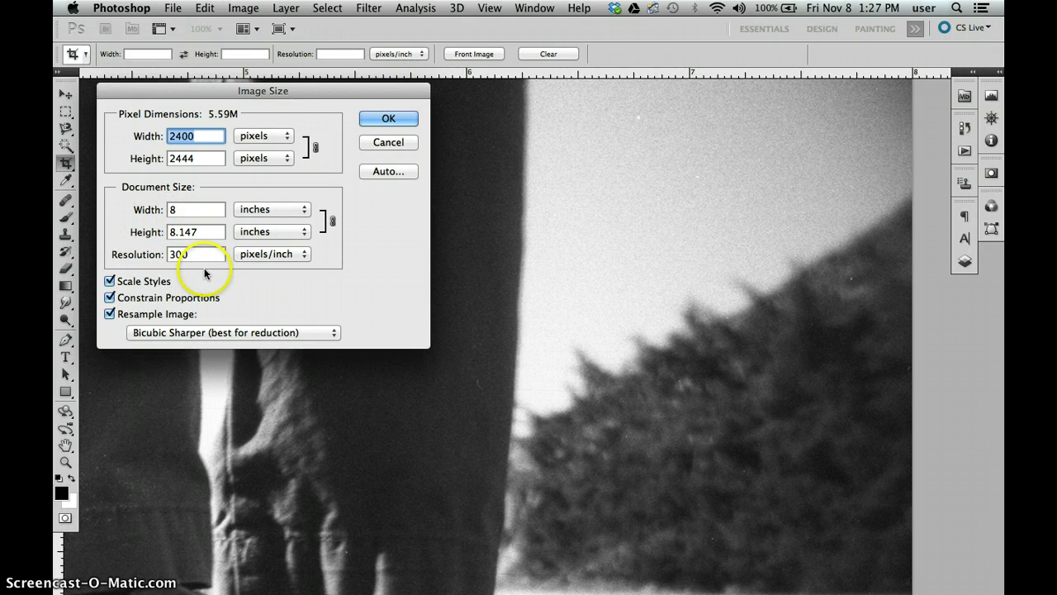
{"action": "left_click", "coordinate": [389, 142]}
Step: Examine the trees, grass, shoe and building at 100% for dust specks and scratches
{"action": "scroll", "coordinate": [619, 304], "scroll_direction": "down", "scroll_amount": 10}
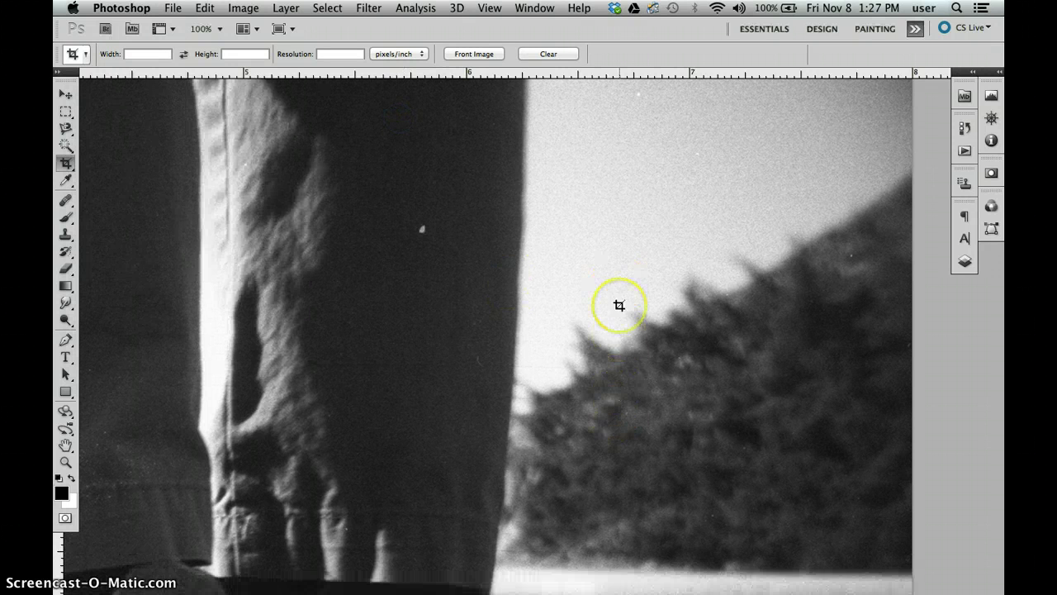
{"action": "scroll", "coordinate": [618, 304], "scroll_direction": "down", "scroll_amount": 10}
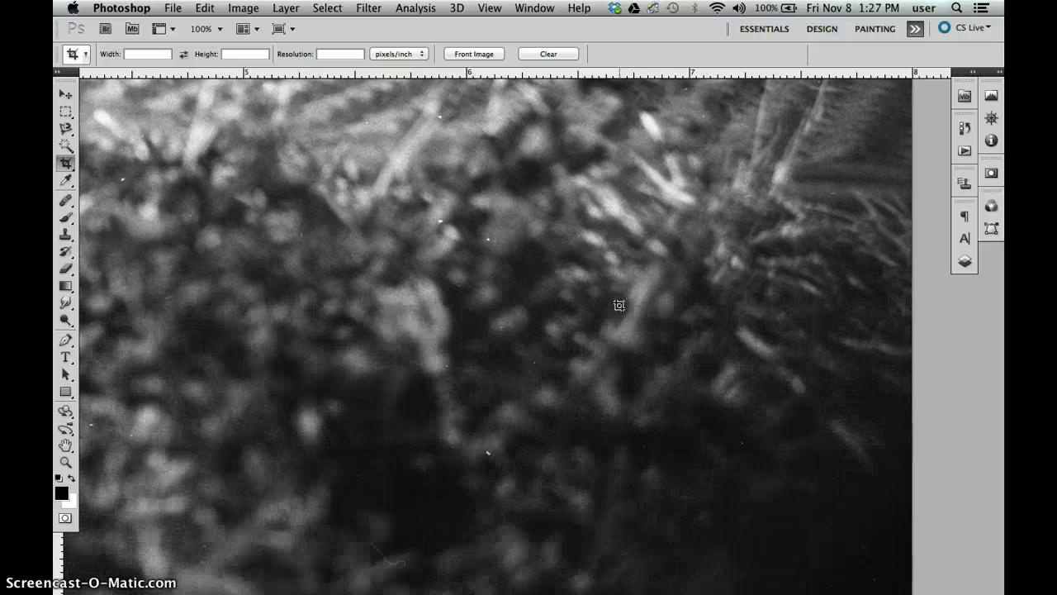
{"action": "scroll", "coordinate": [619, 305], "scroll_direction": "down", "scroll_amount": 5}
{"action": "scroll", "coordinate": [618, 305], "scroll_direction": "left", "scroll_amount": 15}
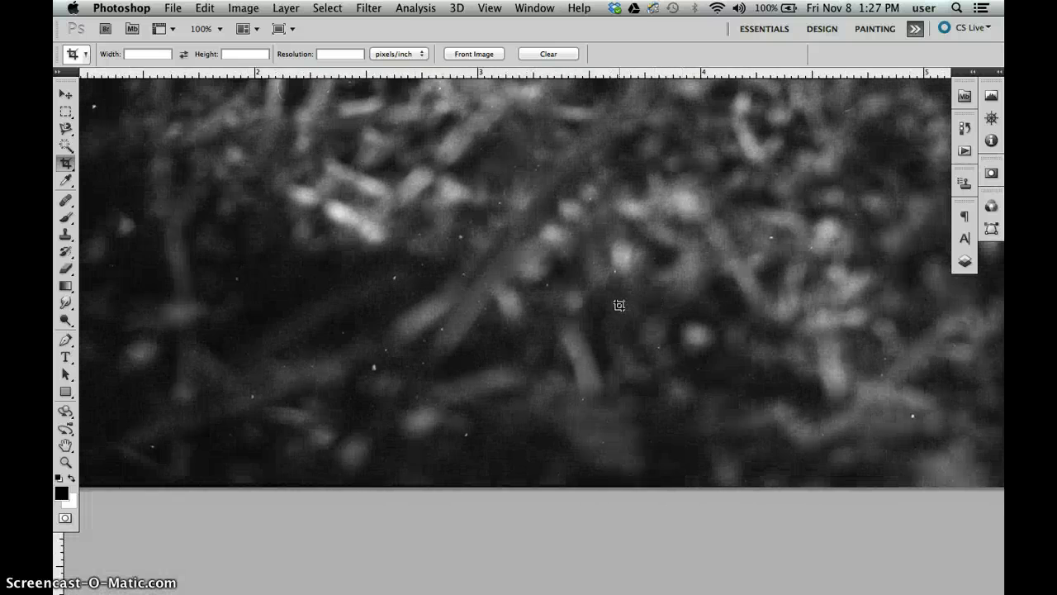
{"action": "scroll", "coordinate": [618, 304], "scroll_direction": "left", "scroll_amount": 8}
{"action": "scroll", "coordinate": [619, 305], "scroll_direction": "up", "scroll_amount": 15}
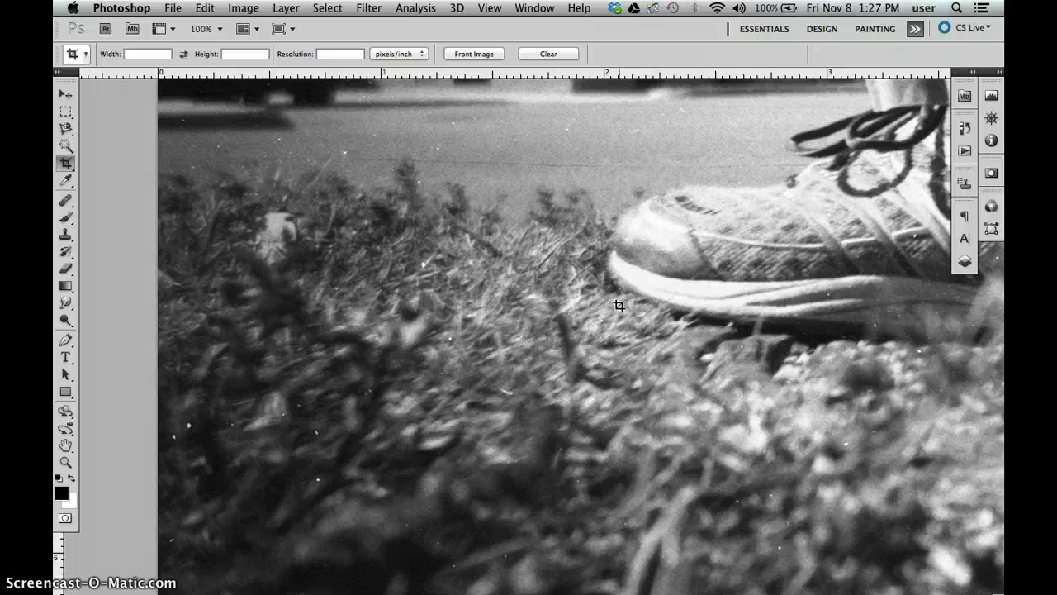
{"action": "scroll", "coordinate": [619, 304], "scroll_direction": "up", "scroll_amount": 10}
{"action": "right_click", "coordinate": [619, 304]}
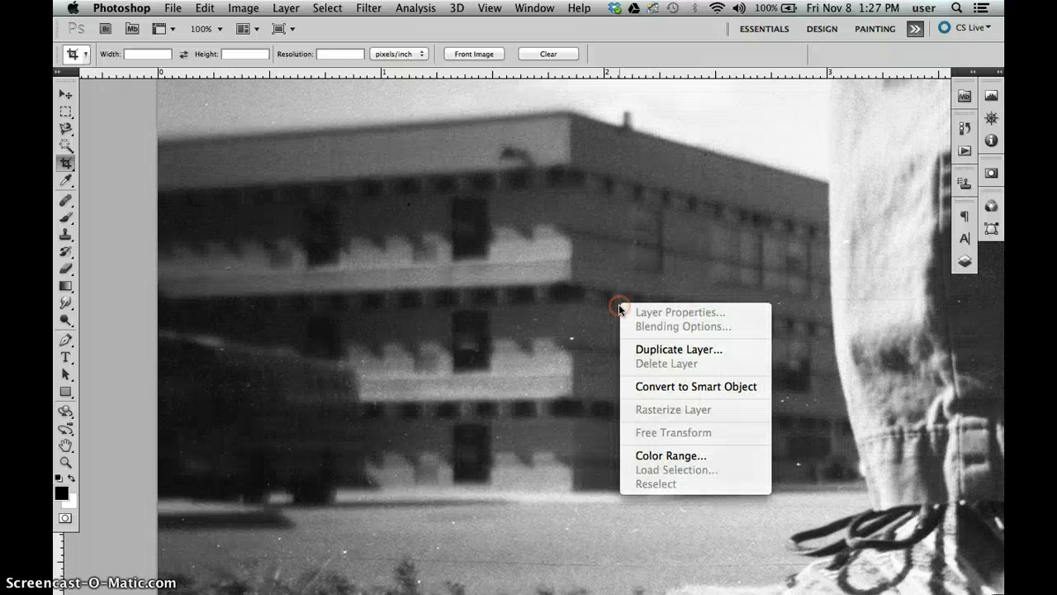
{"action": "left_click", "coordinate": [496, 251]}
Step: Inspect the shoes, foreground and upper-left sky for dust, using the Hand tool and its temporary version from the Move tool
{"action": "left_click", "coordinate": [66, 446]}
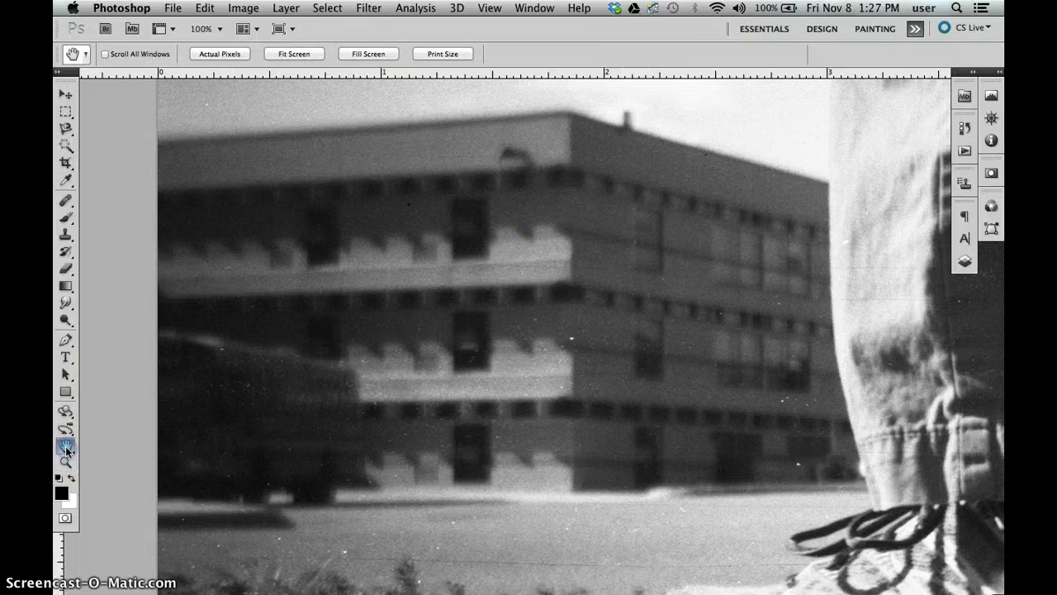
{"action": "left_click_drag", "start_coordinate": [423, 319], "coordinate": [292, 207]}
{"action": "left_click_drag", "start_coordinate": [455, 316], "coordinate": [374, 222]}
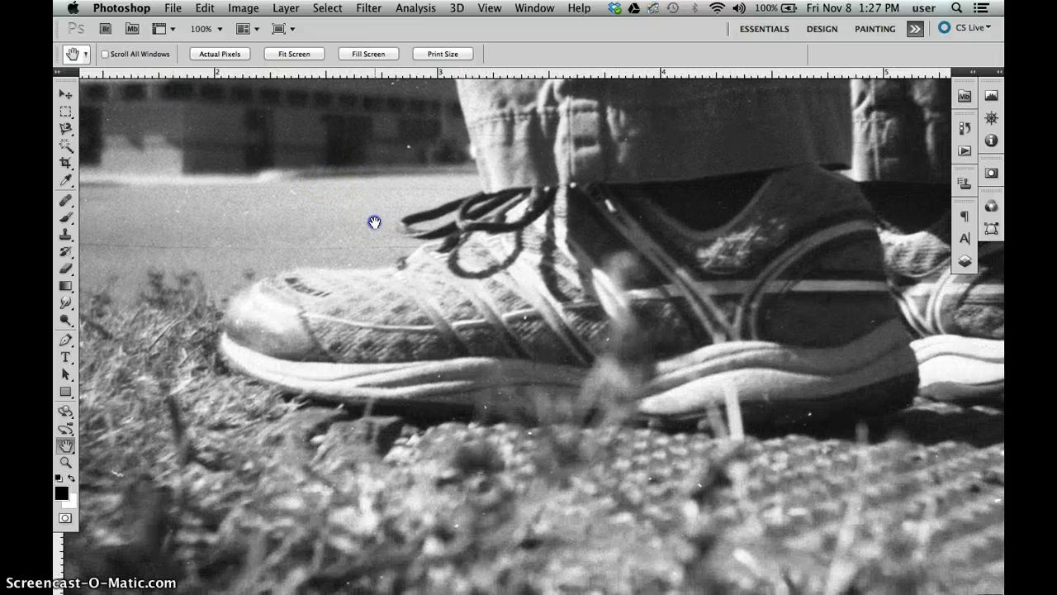
{"action": "left_click", "coordinate": [65, 94]}
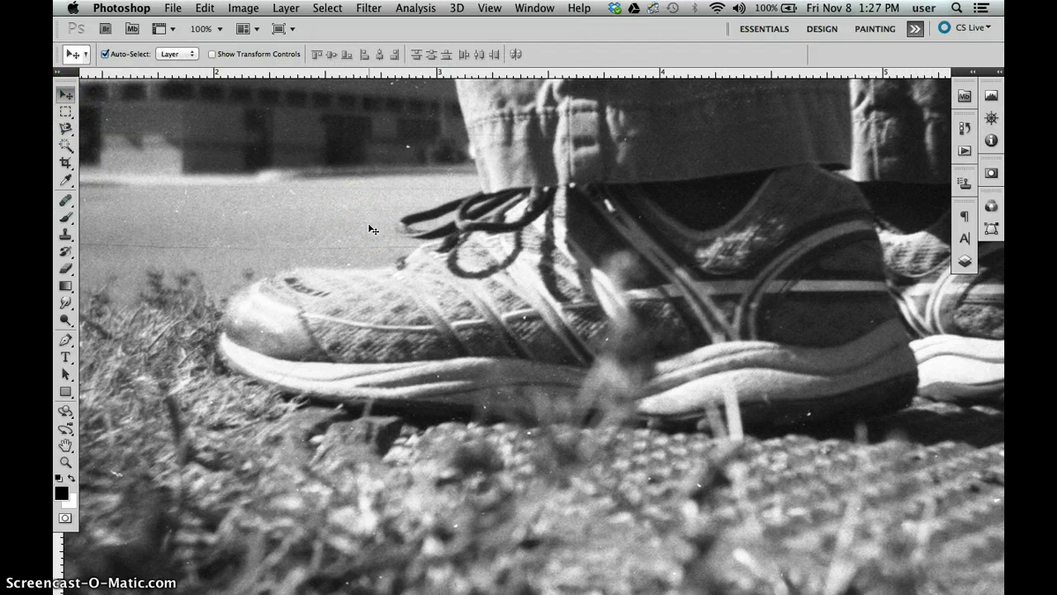
{"action": "key", "text": "space"}
{"action": "left_click_drag", "start_coordinate": [315, 181], "coordinate": [299, 175]}
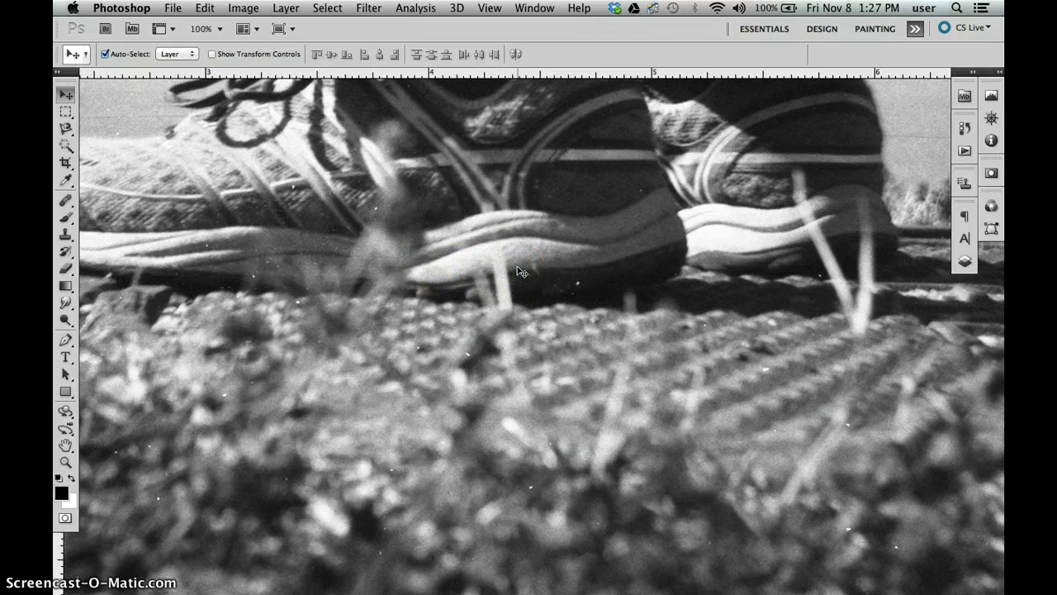
{"action": "left_click_drag", "start_coordinate": [608, 181], "coordinate": [501, 589]}
{"action": "left_click_drag", "start_coordinate": [598, 322], "coordinate": [640, 443]}
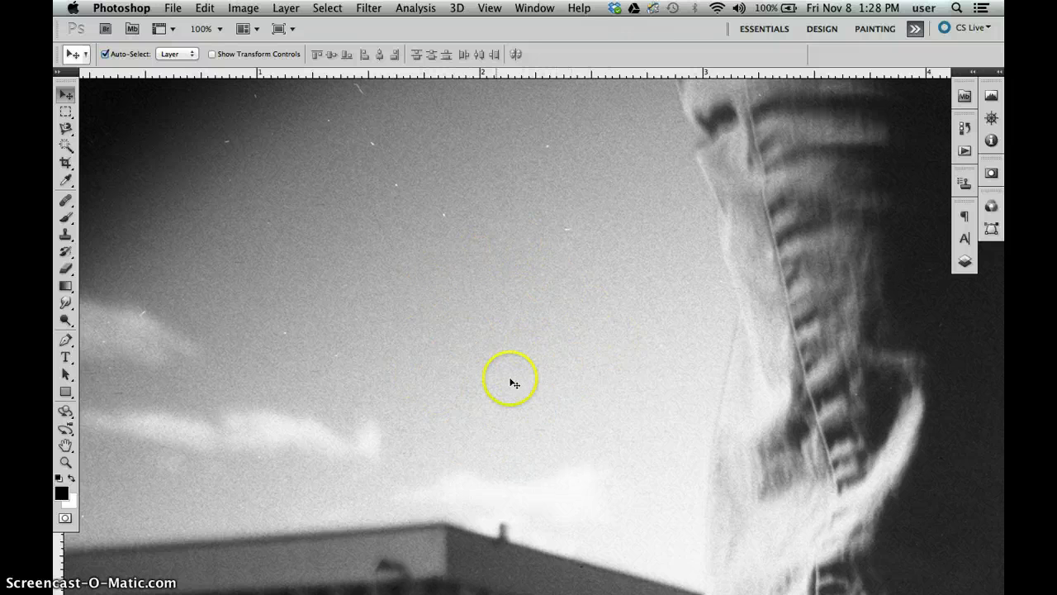
{"action": "left_click_drag", "start_coordinate": [425, 313], "coordinate": [595, 422]}
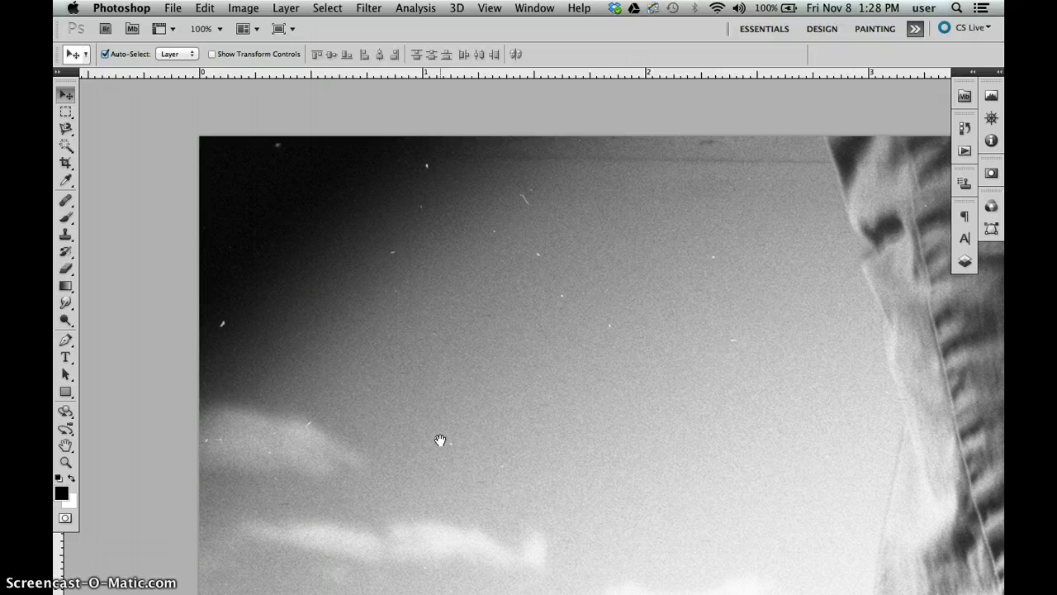
Step: Look through the healing and Clone Stamp tool groups and select the Patch Tool
{"action": "left_click", "coordinate": [65, 202]}
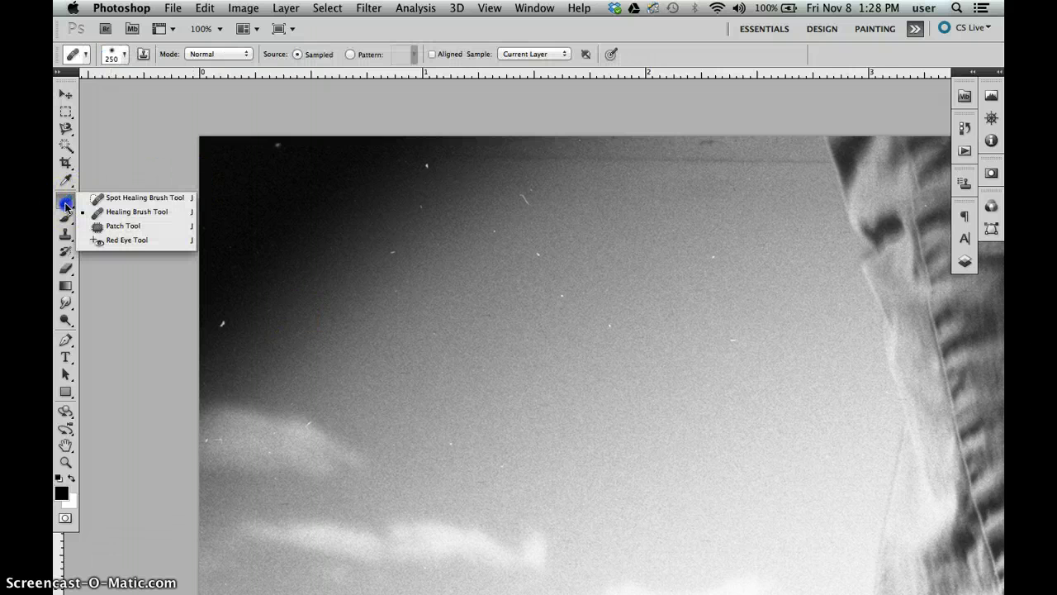
{"action": "mouse_move", "coordinate": [66, 206]}
{"action": "left_mouse_down"}
{"action": "mouse_move", "coordinate": [129, 200]}
{"action": "mouse_move", "coordinate": [135, 232]}
{"action": "left_mouse_up"}
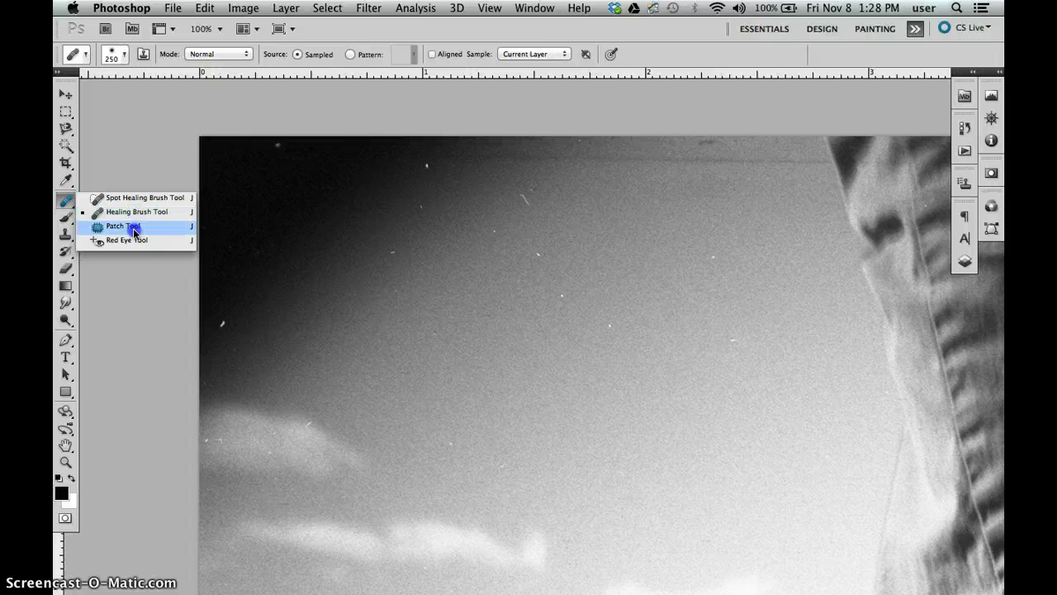
{"action": "left_click_drag", "start_coordinate": [135, 232], "coordinate": [134, 232]}
{"action": "left_click", "coordinate": [65, 234]}
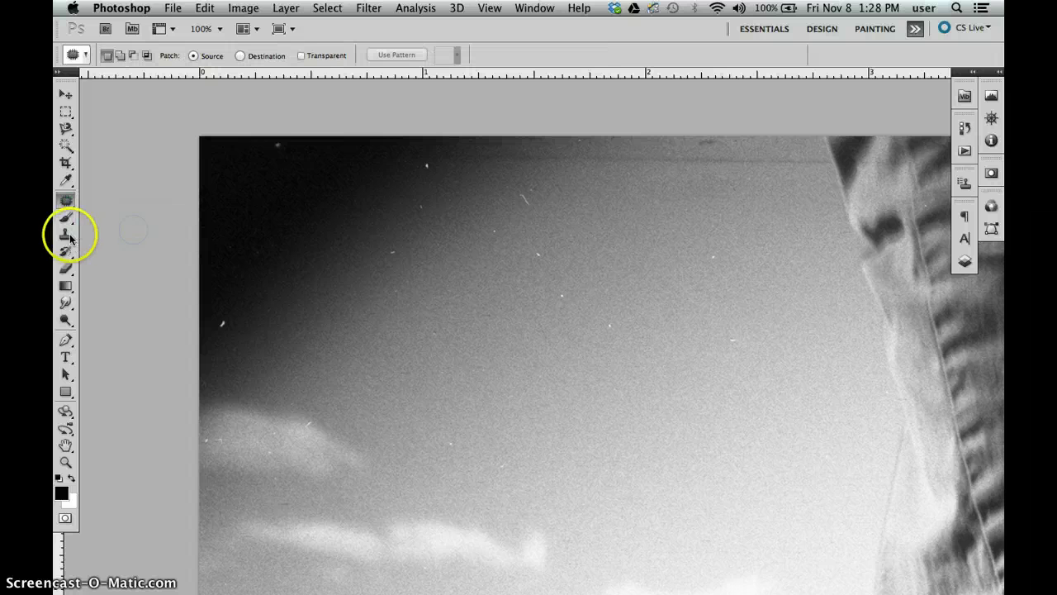
{"action": "left_click_drag", "start_coordinate": [65, 234], "coordinate": [114, 237]}
{"action": "mouse_move", "coordinate": [65, 201]}
{"action": "left_mouse_down"}
{"action": "mouse_move", "coordinate": [124, 199]}
{"action": "mouse_move", "coordinate": [141, 229]}
{"action": "mouse_move", "coordinate": [156, 208]}
{"action": "mouse_move", "coordinate": [153, 229]}
{"action": "left_mouse_up"}
{"action": "left_click", "coordinate": [108, 208]}
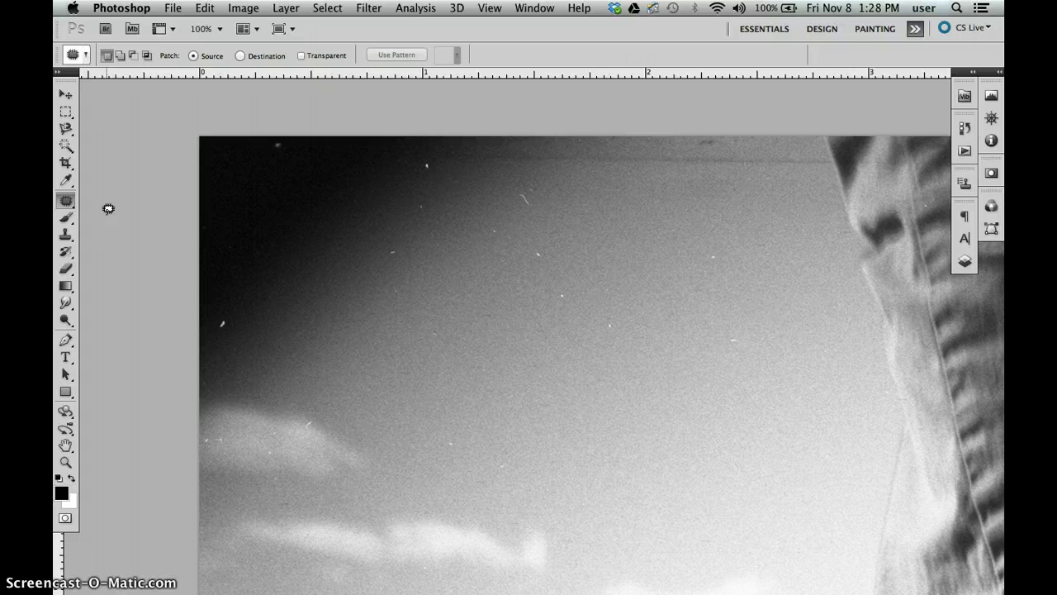
Step: Cycle through the healing tools and select the Spot Healing Brush
{"action": "key", "text": "shift+j"}
{"action": "key", "text": "shift+j"}
{"action": "key", "text": "shift+j"}
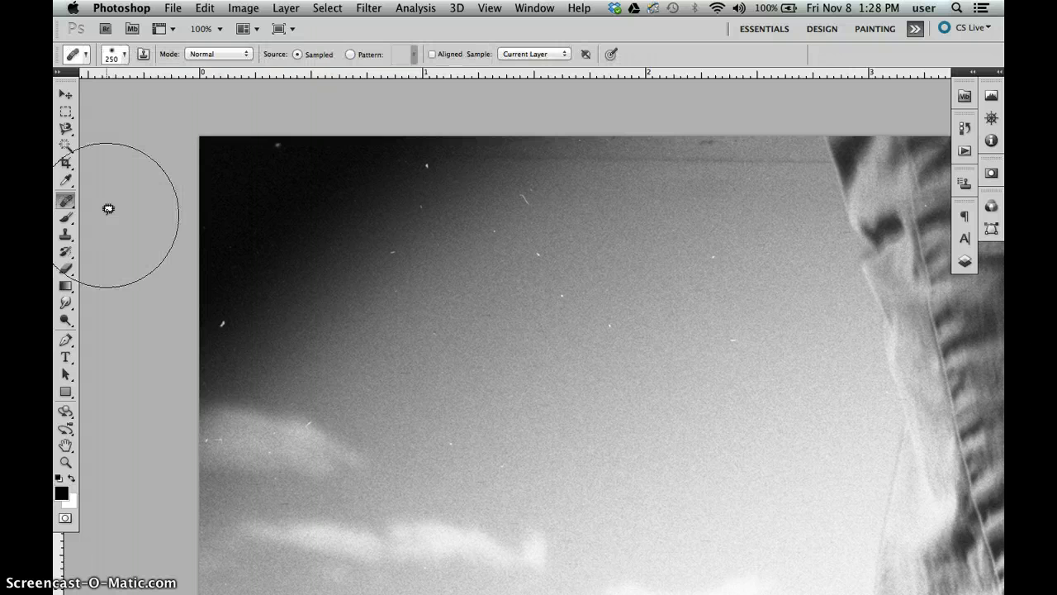
{"action": "key", "text": "shift+j"}
{"action": "key", "text": "shift+j"}
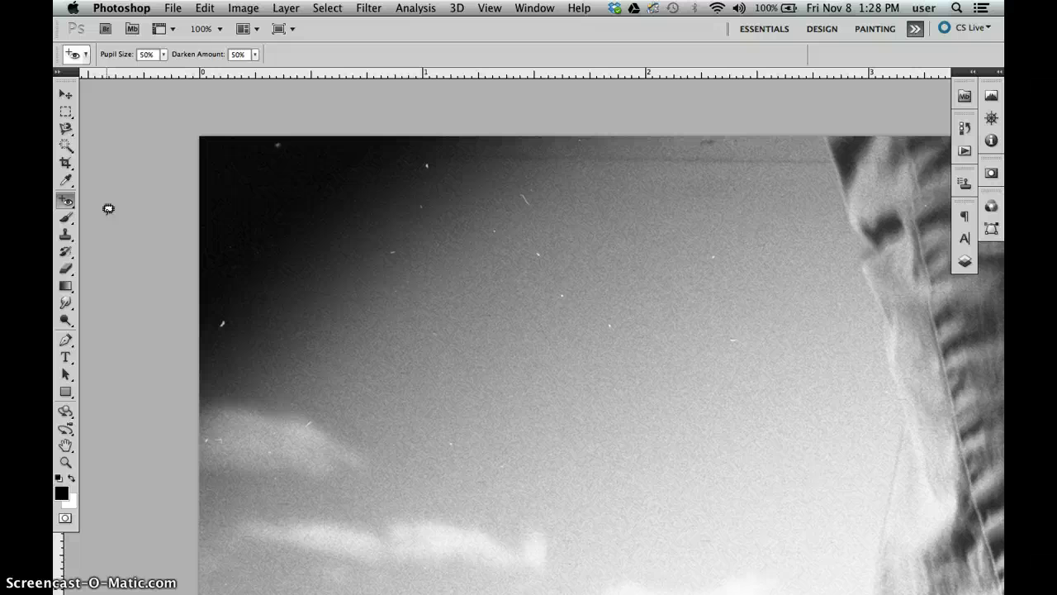
{"action": "key", "text": "shift+j"}
{"action": "left_click", "coordinate": [66, 200]}
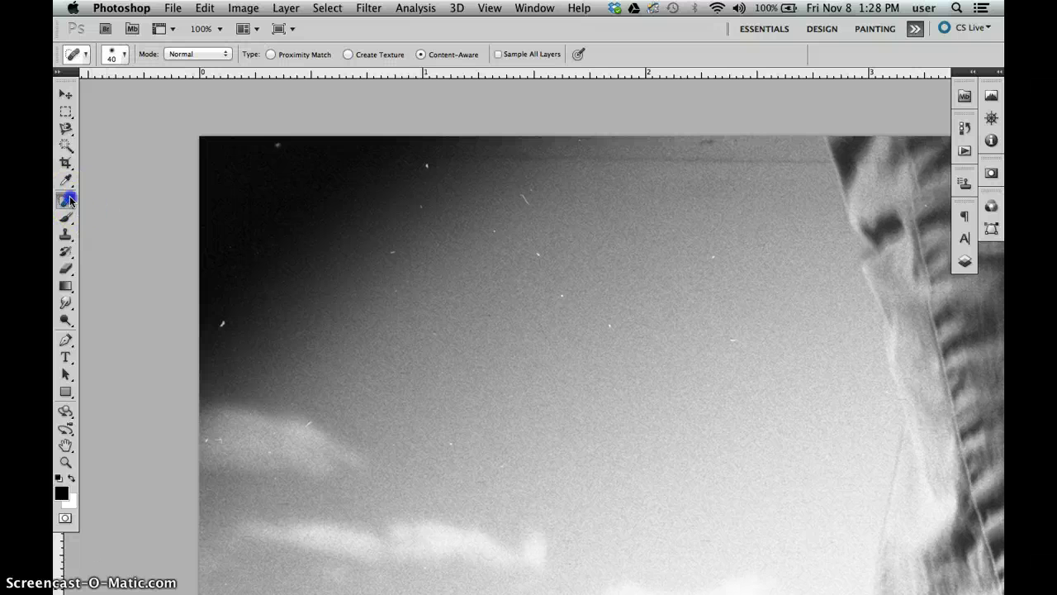
{"action": "left_click", "coordinate": [113, 199]}
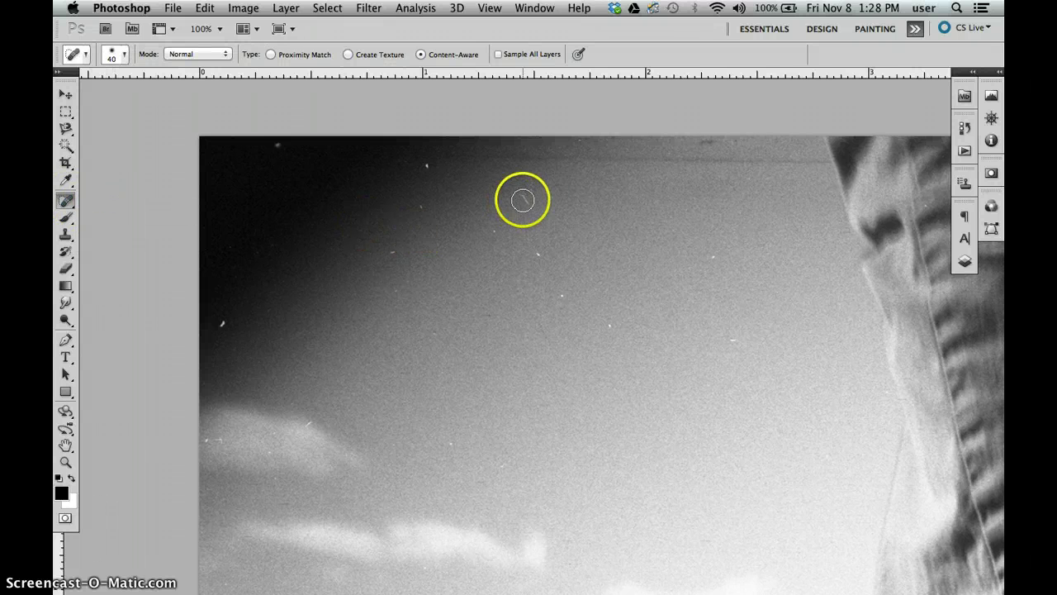
Step: Try to remove the thin diagonal scratch in the upper sky with the Content-Aware Spot Healing Brush at size 40
{"action": "left_click", "coordinate": [524, 196]}
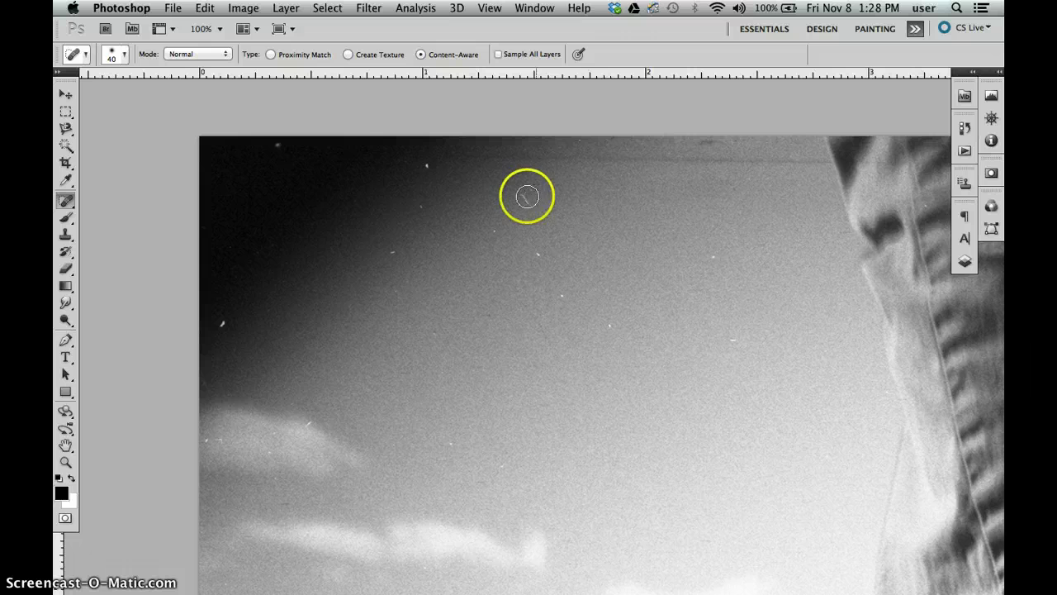
{"action": "left_click", "coordinate": [609, 300]}
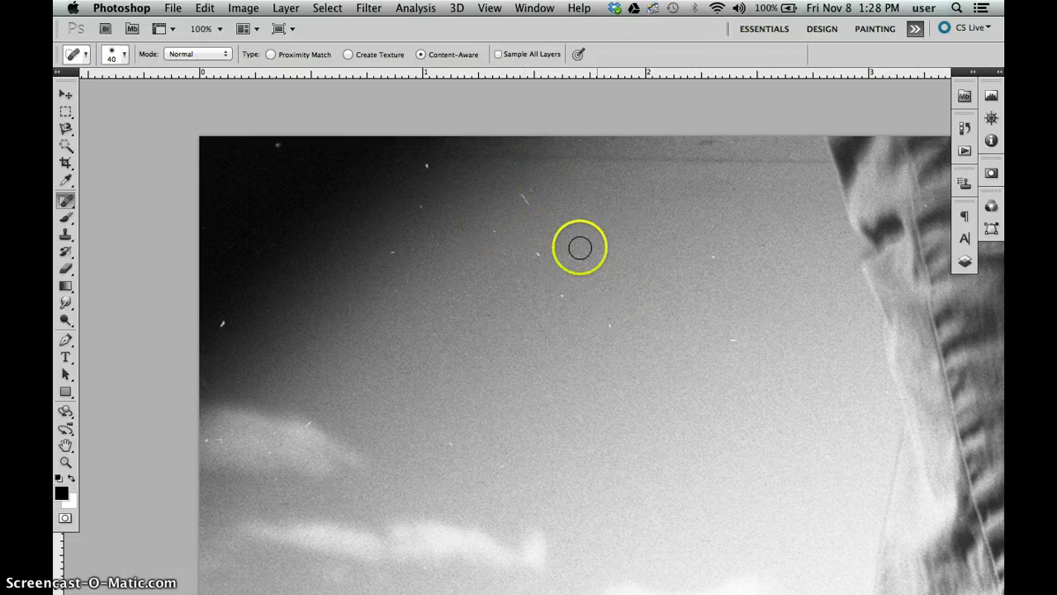
{"action": "mouse_move", "coordinate": [523, 197]}
{"action": "left_mouse_down"}
{"action": "mouse_move", "coordinate": [532, 201]}
{"action": "mouse_move", "coordinate": [527, 188]}
{"action": "left_mouse_up"}
{"action": "left_click", "coordinate": [619, 198]}
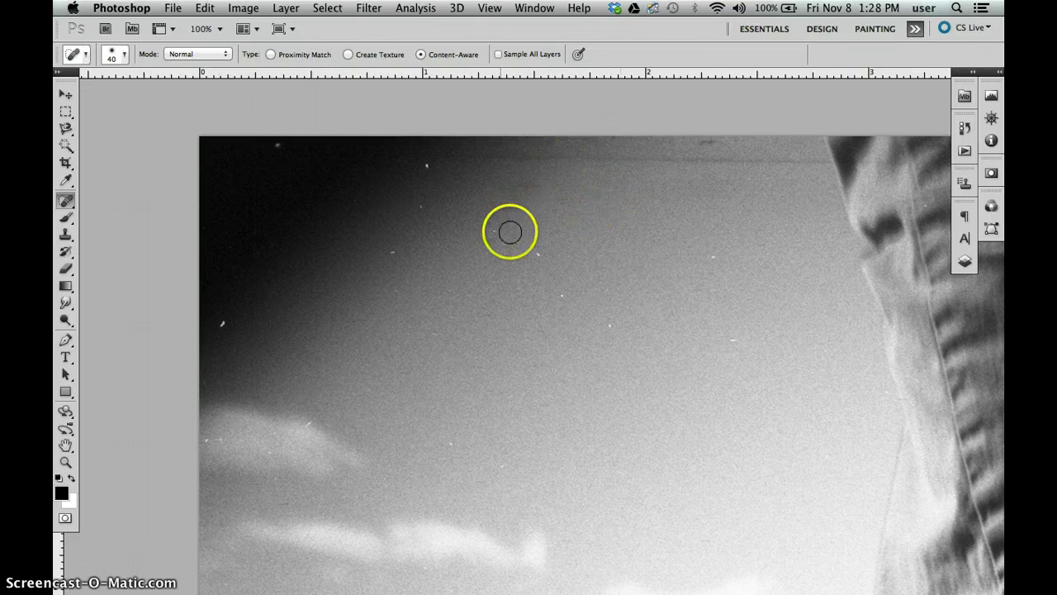
Step: Try to heal the white dust specks scattered across the open sky between the dark corner and the trouser leg
{"action": "left_click", "coordinate": [536, 256]}
{"action": "left_click", "coordinate": [538, 255]}
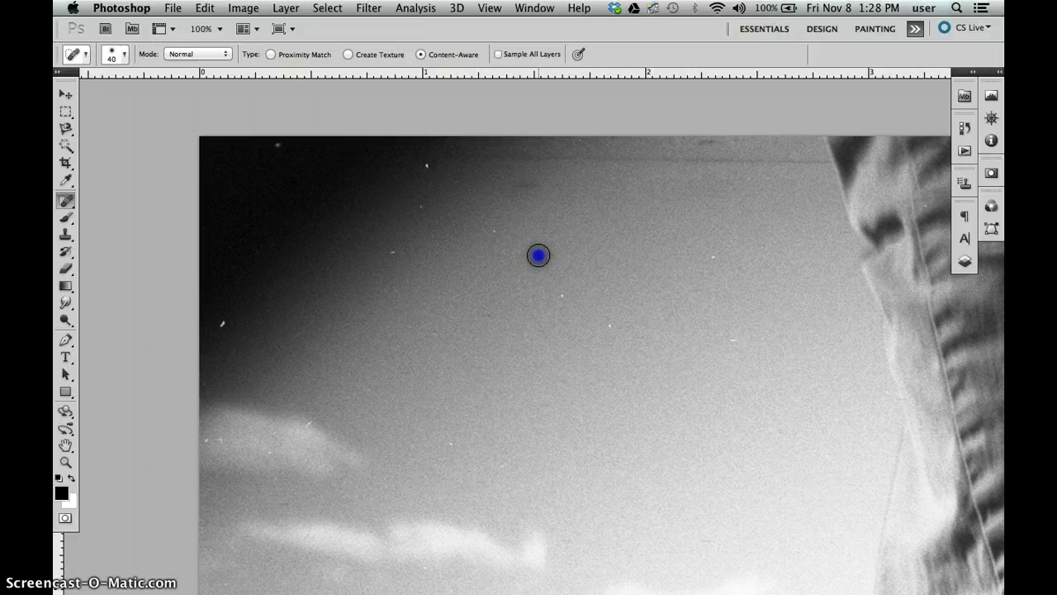
{"action": "left_click", "coordinate": [714, 257]}
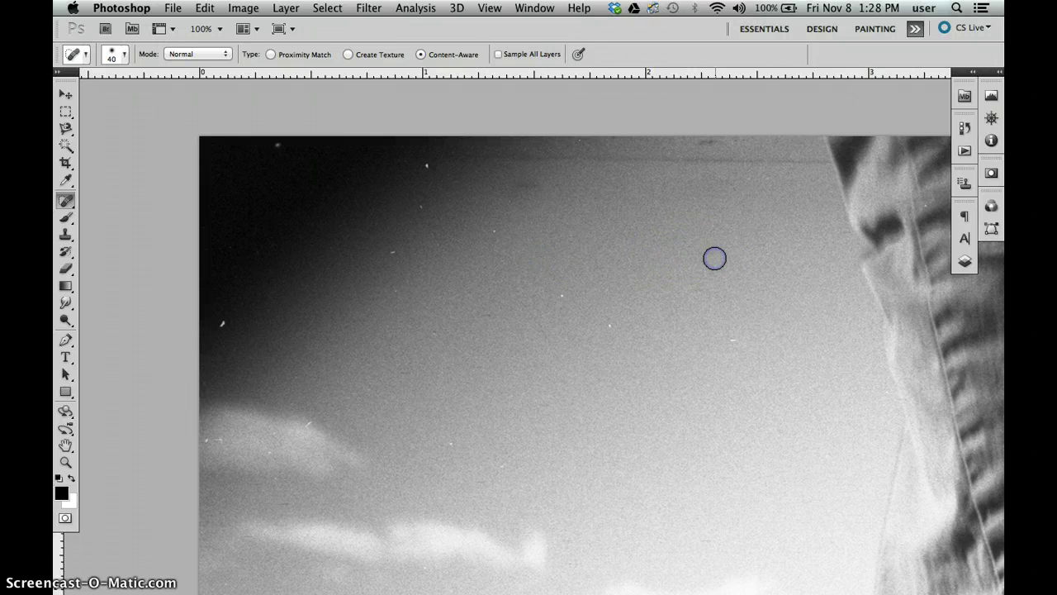
{"action": "left_click", "coordinate": [728, 341]}
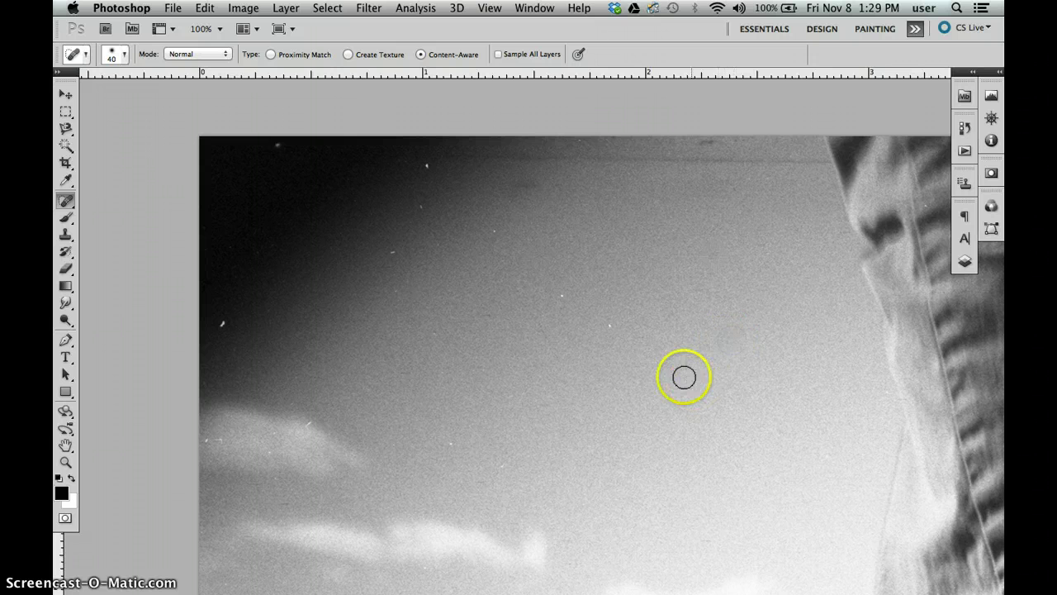
{"action": "left_click", "coordinate": [610, 324]}
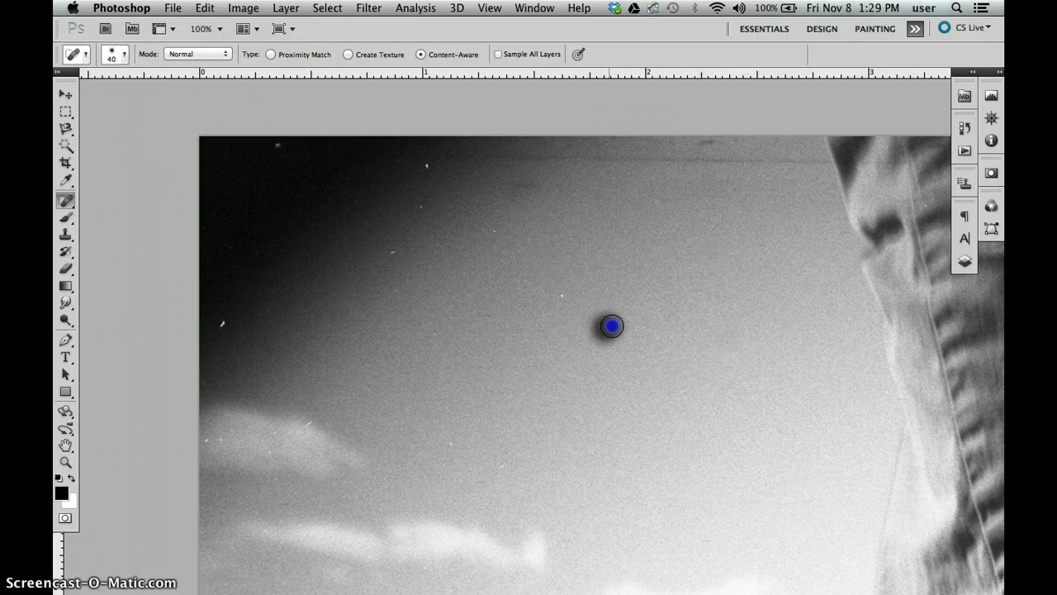
{"action": "left_click", "coordinate": [561, 294]}
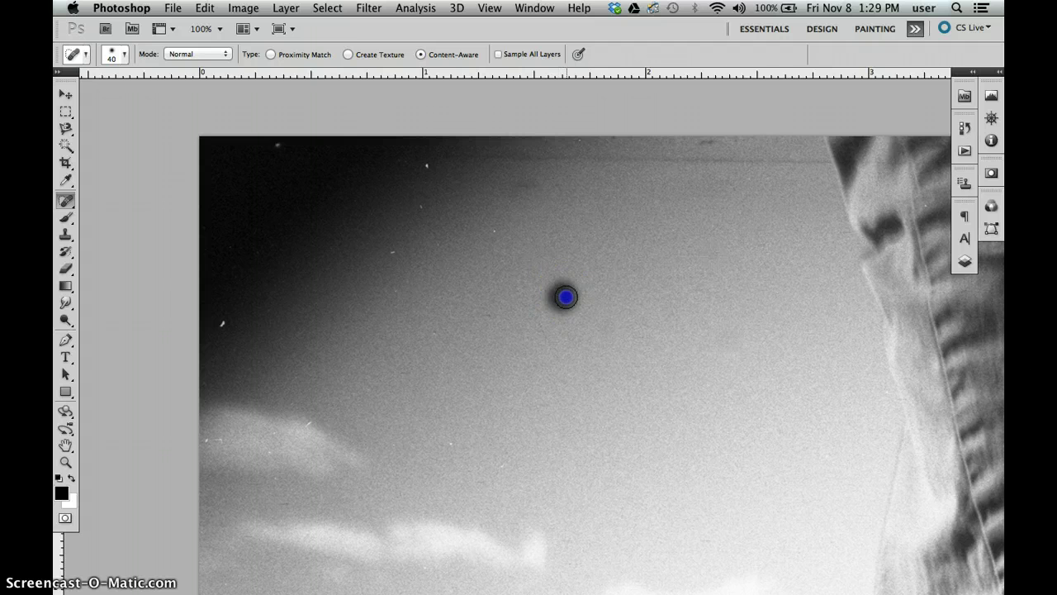
{"action": "left_click", "coordinate": [499, 236]}
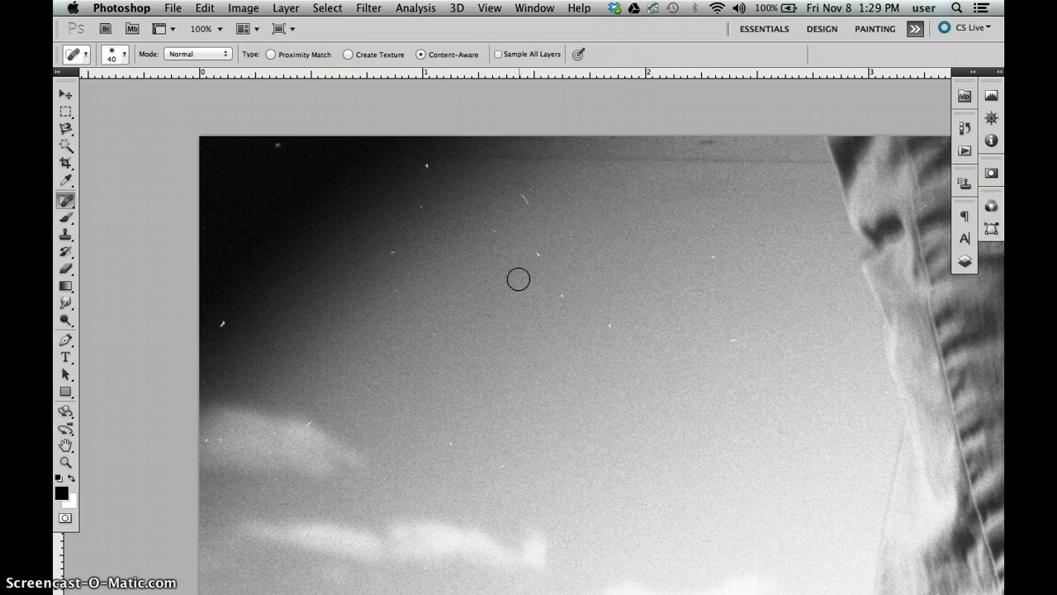
Step: Duplicate the Background layer
{"action": "left_click", "coordinate": [965, 261]}
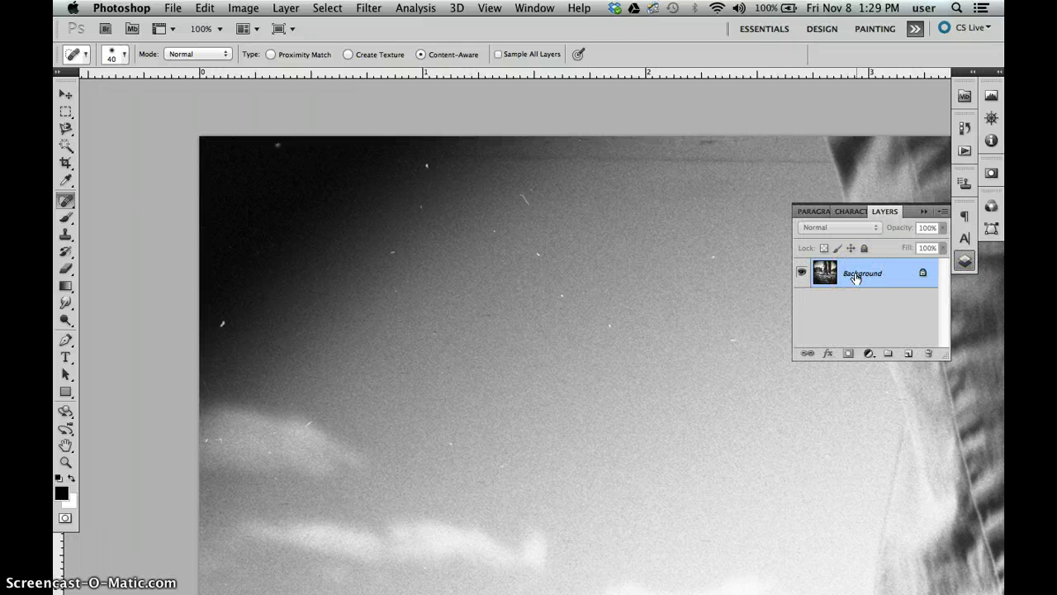
{"action": "left_click_drag", "start_coordinate": [871, 291], "coordinate": [908, 353]}
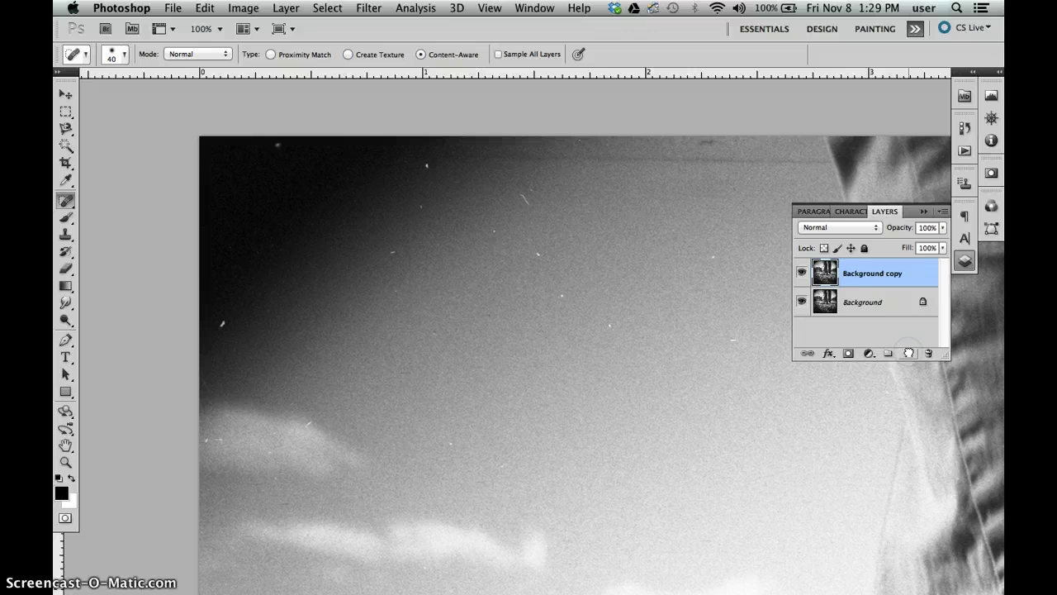
Step: Rename the duplicated layer as "Dust and Scratches"
{"action": "double_click", "coordinate": [871, 276]}
{"action": "type", "text": "Dust and Scr"}
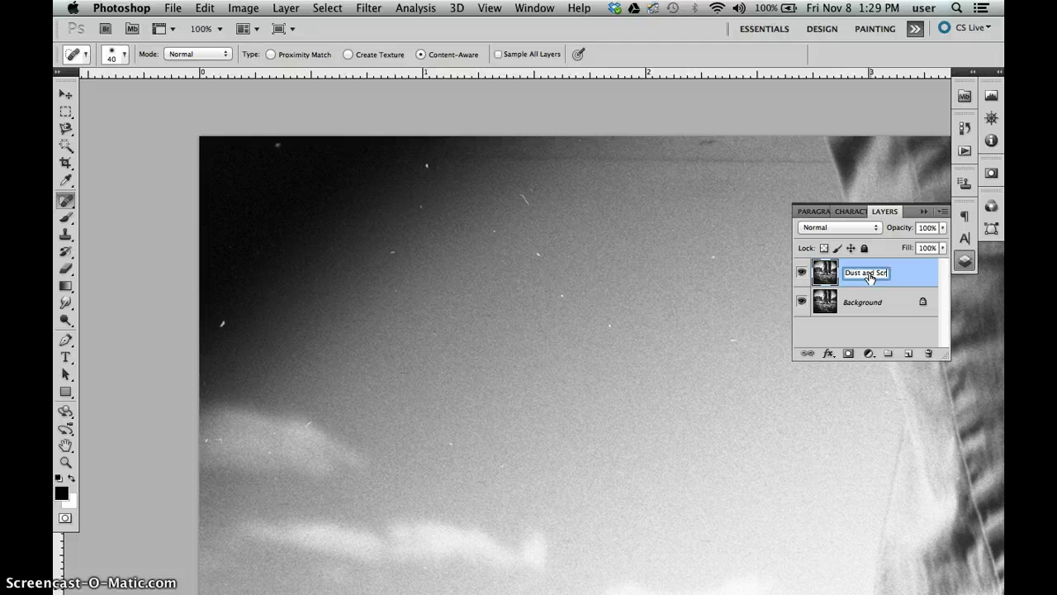
{"action": "type", "text": "atches"}
{"action": "left_click", "coordinate": [882, 273]}
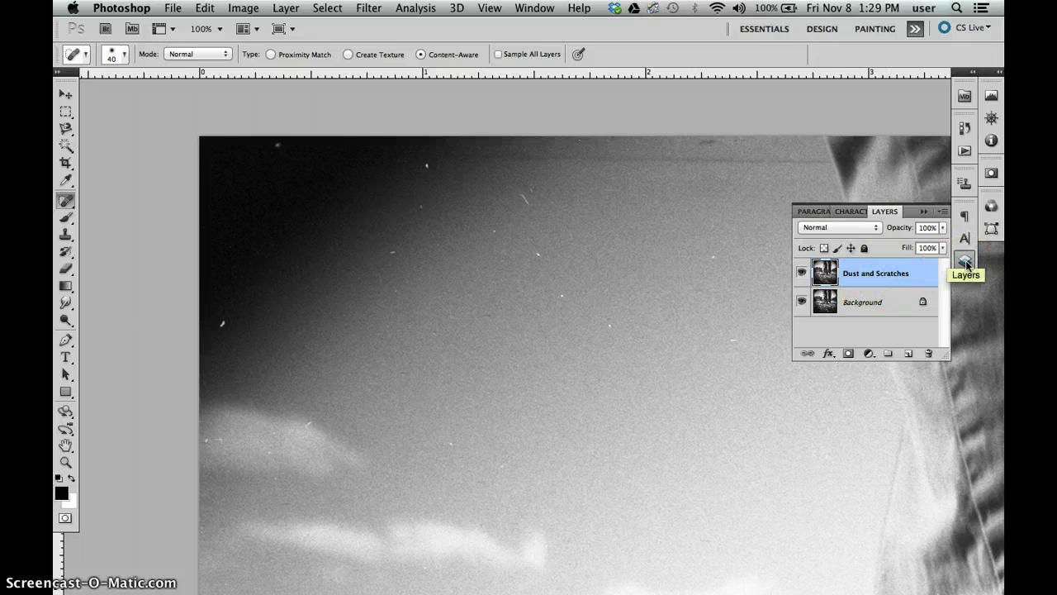
{"action": "left_click", "coordinate": [966, 261]}
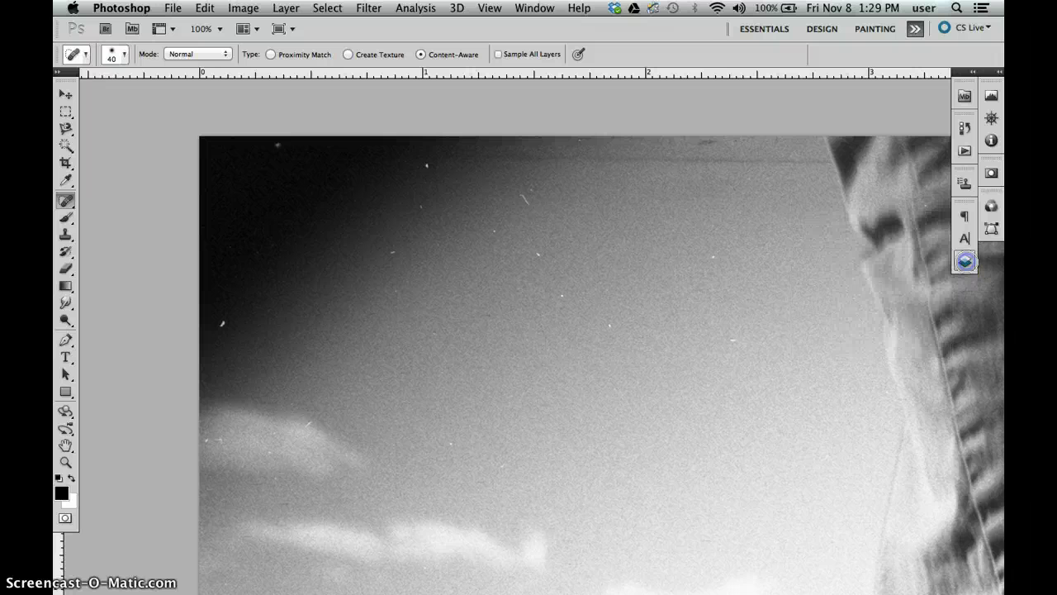
{"action": "left_click", "coordinate": [965, 264]}
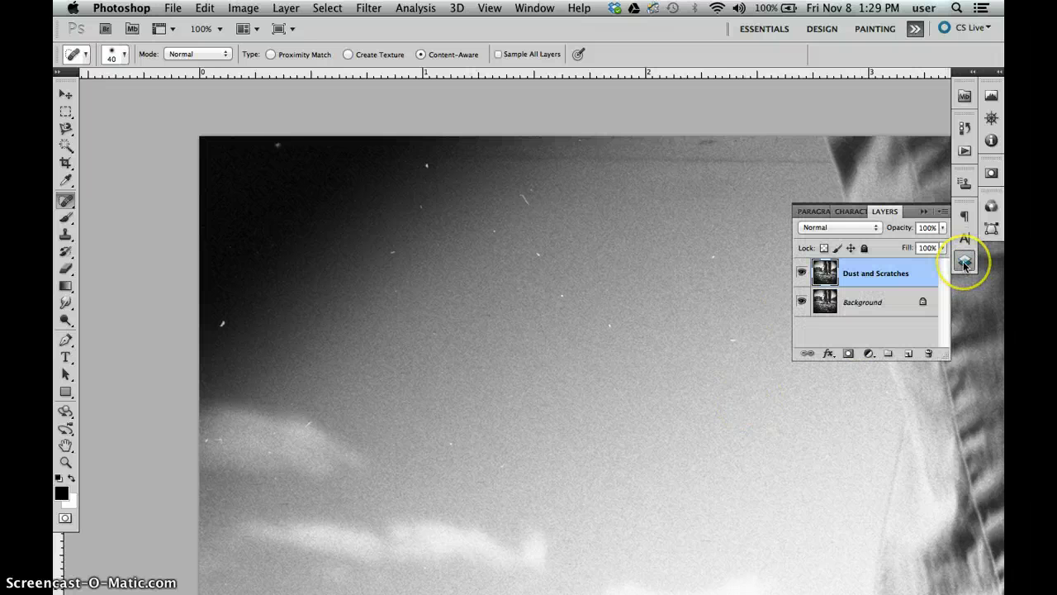
{"action": "left_click", "coordinate": [965, 264]}
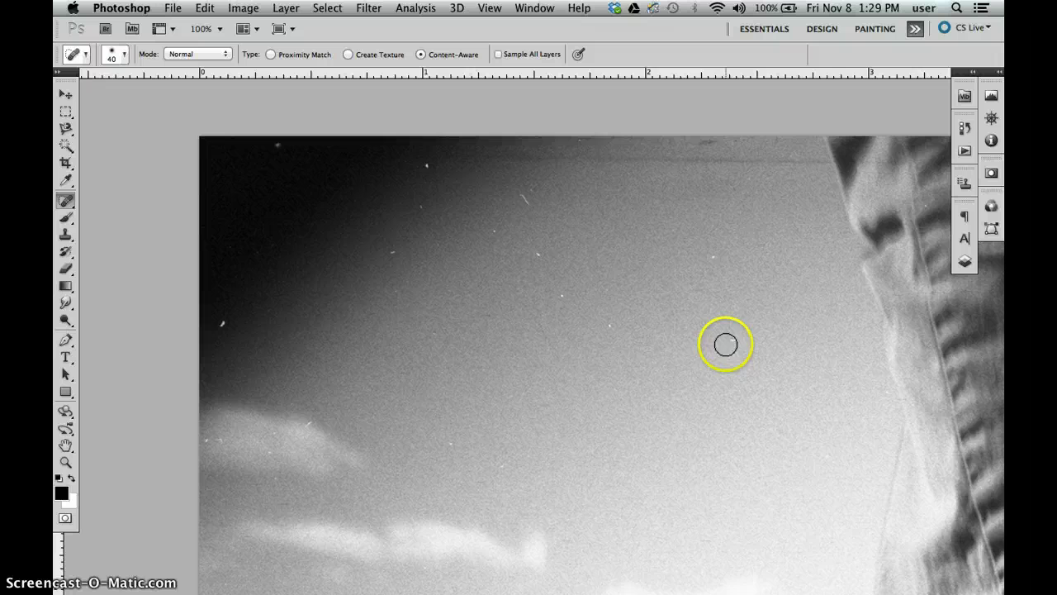
Step: Select the Healing Brush and set its size to 60
{"action": "left_click_drag", "start_coordinate": [664, 418], "coordinate": [576, 342]}
{"action": "left_click_drag", "start_coordinate": [586, 271], "coordinate": [573, 382]}
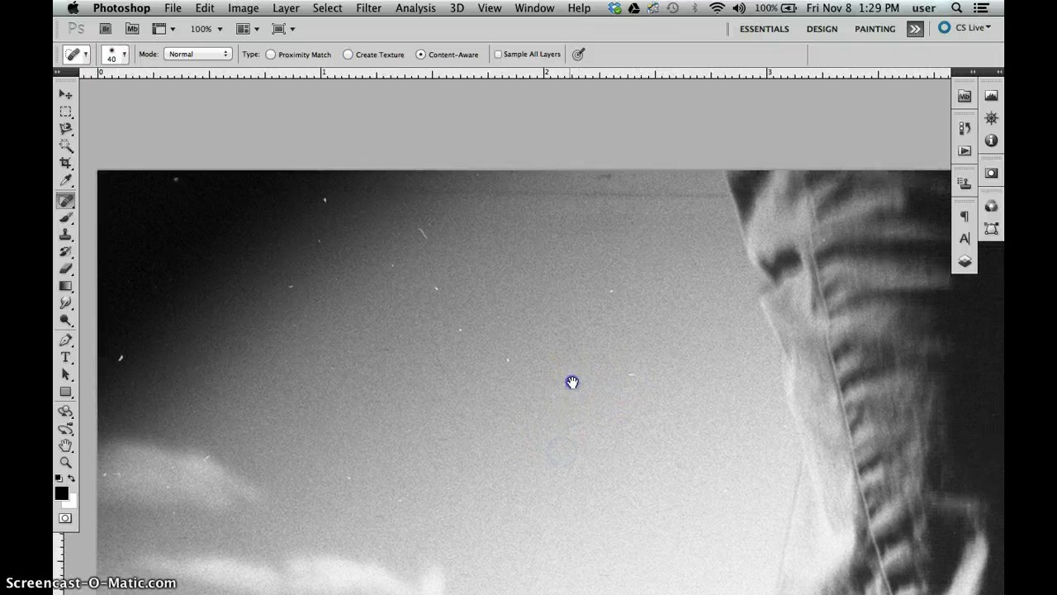
{"action": "left_click_drag", "start_coordinate": [67, 200], "coordinate": [142, 208]}
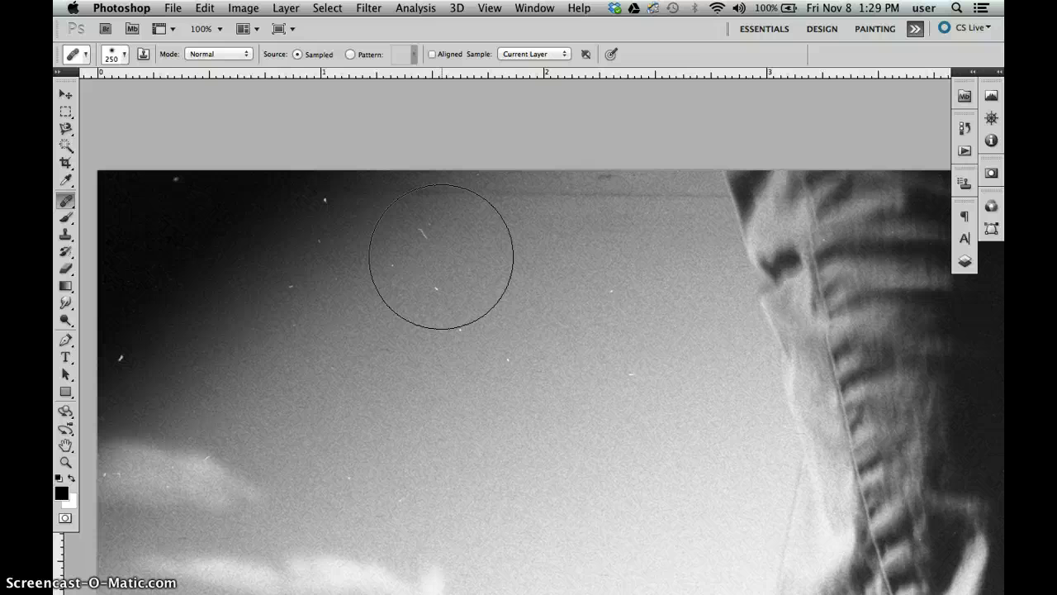
{"action": "key", "text": "bracketleft"}
{"action": "key", "text": "bracketleft"}
{"action": "key", "text": "bracketleft"}
{"action": "key", "text": "bracketleft"}
{"action": "key", "text": "bracketleft"}
{"action": "key", "text": "bracketleft"}
{"action": "key", "text": "bracketleft"}
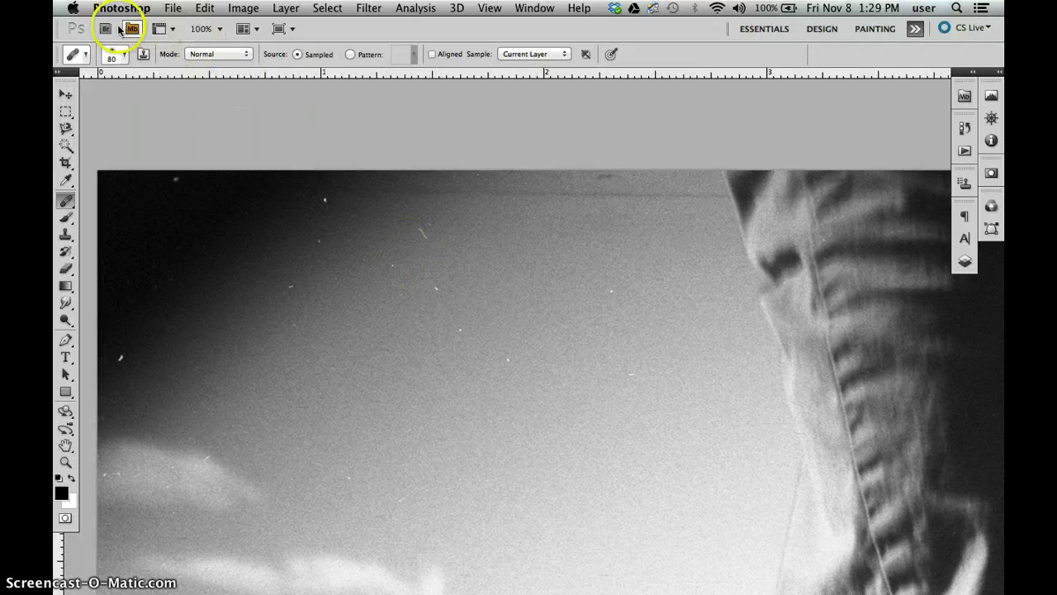
{"action": "left_click", "coordinate": [126, 54]}
{"action": "left_click", "coordinate": [126, 54]}
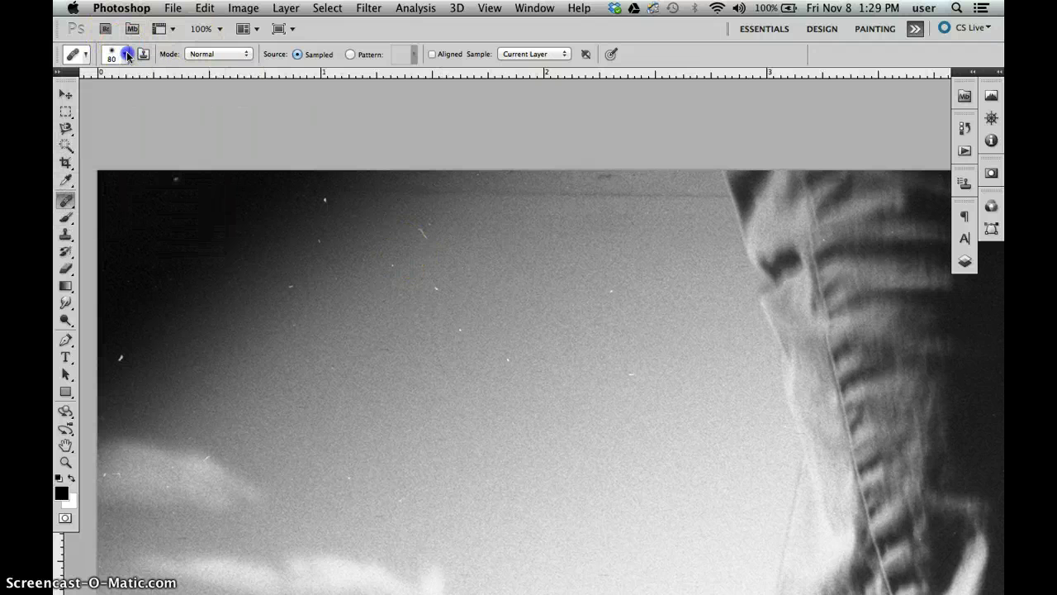
{"action": "key", "text": "bracketleft"}
{"action": "key", "text": "bracketleft"}
{"action": "mouse_move", "coordinate": [66, 200]}
{"action": "left_mouse_down"}
{"action": "mouse_move", "coordinate": [124, 200]}
{"action": "mouse_move", "coordinate": [101, 212]}
{"action": "left_mouse_up"}
Step: Heal the thin diagonal scratch and the two white specks just below it in the upper sky, sampling clean sky nearby
{"action": "left_click", "coordinate": [425, 227]}
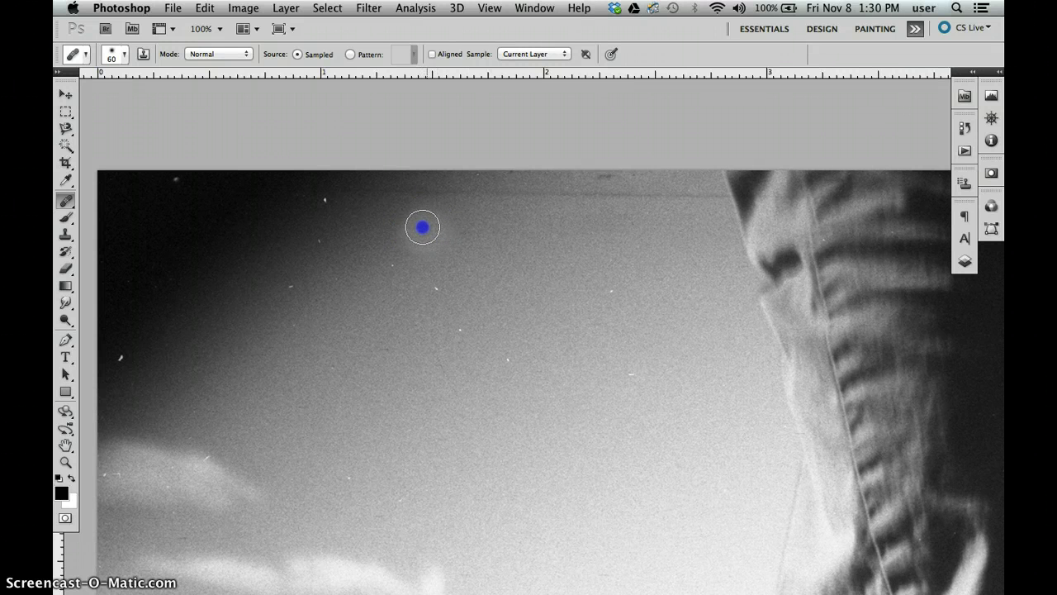
{"action": "left_click", "coordinate": [572, 322]}
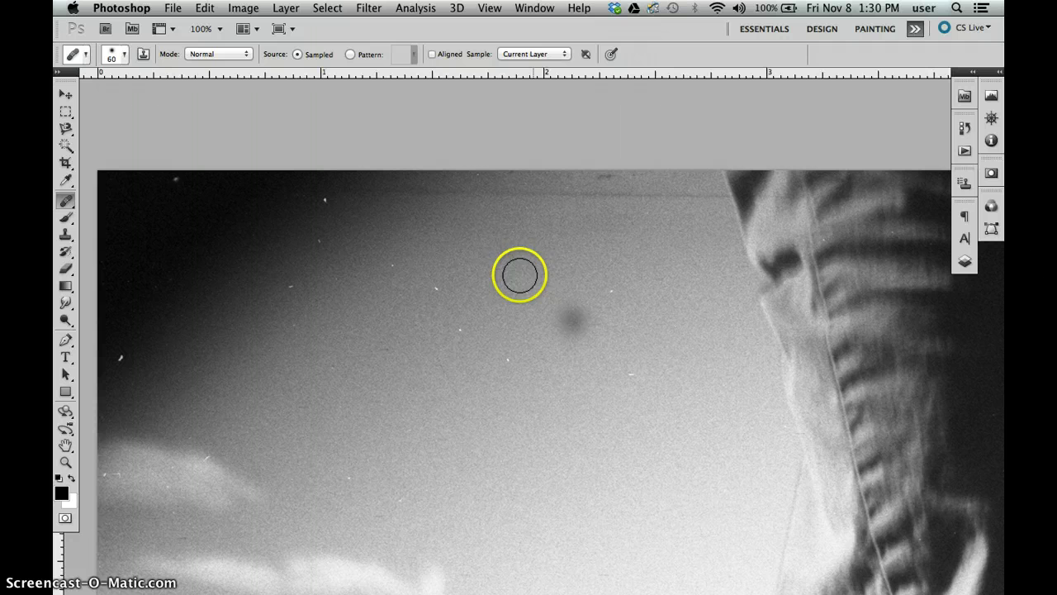
{"action": "left_click", "coordinate": [552, 322]}
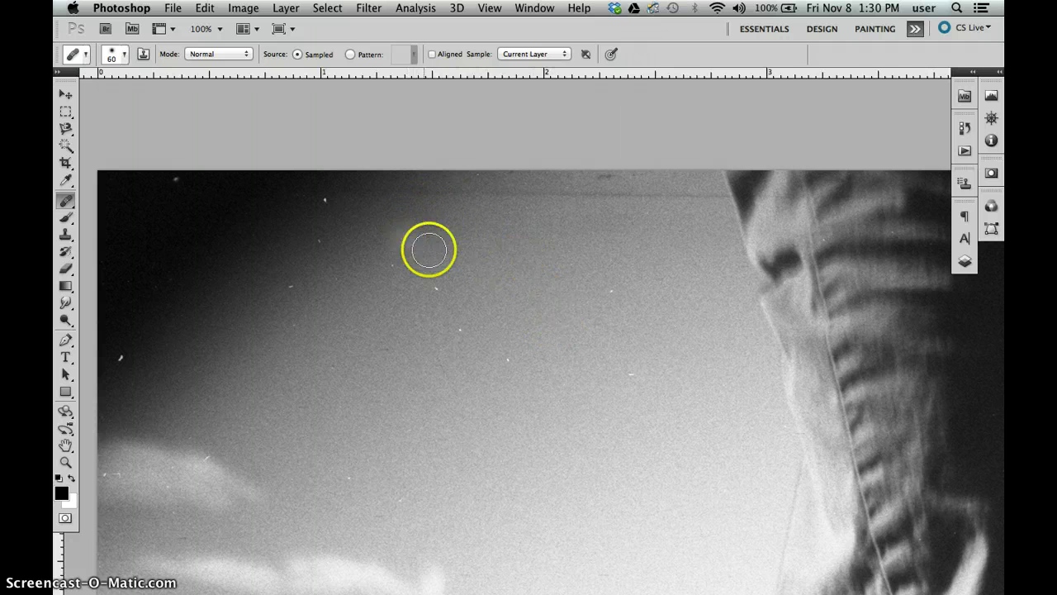
{"action": "left_click", "coordinate": [472, 280], "text": "alt"}
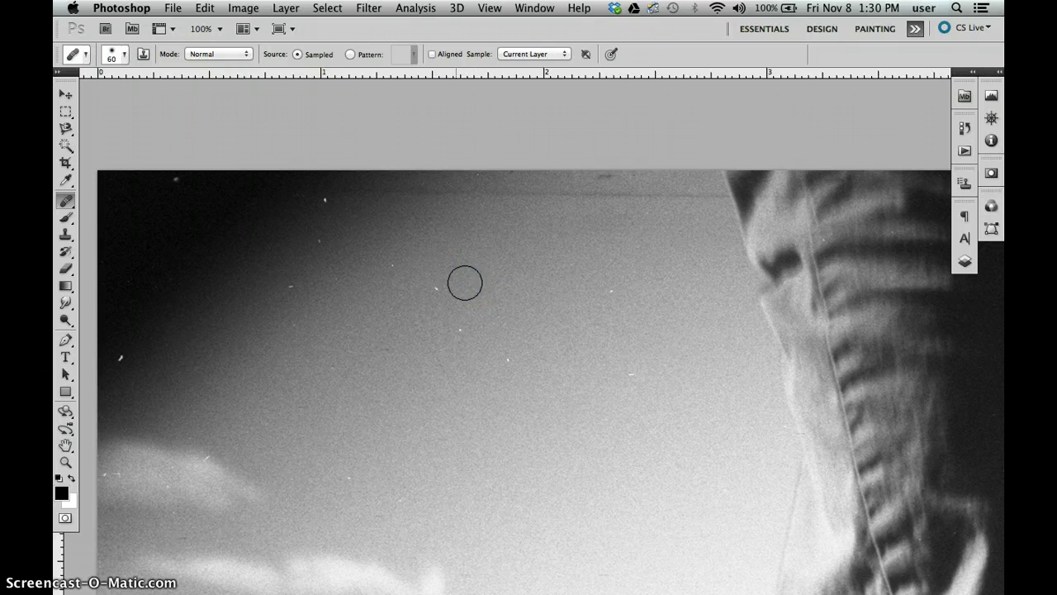
{"action": "left_click", "coordinate": [436, 288]}
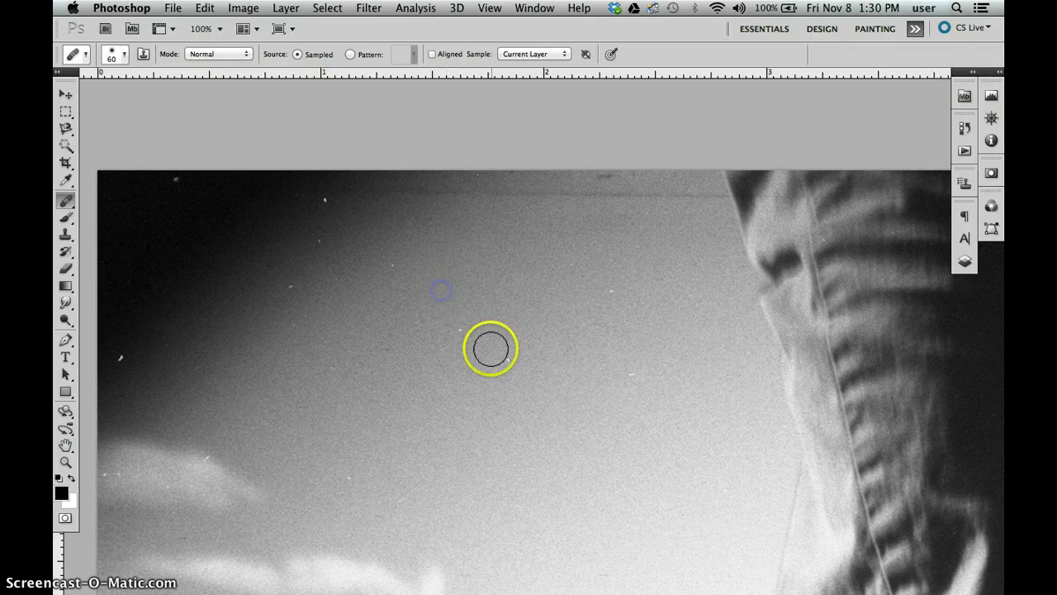
{"action": "left_click", "coordinate": [390, 266]}
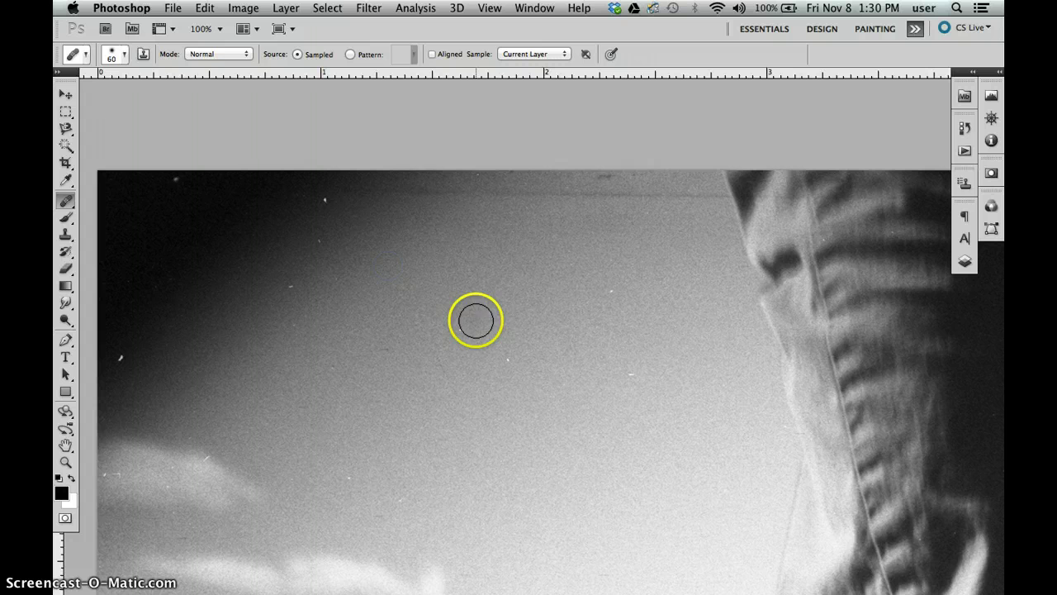
Step: Turn on Aligned sampling and heal the two white specks in the middle of the sky
{"action": "left_click", "coordinate": [433, 55]}
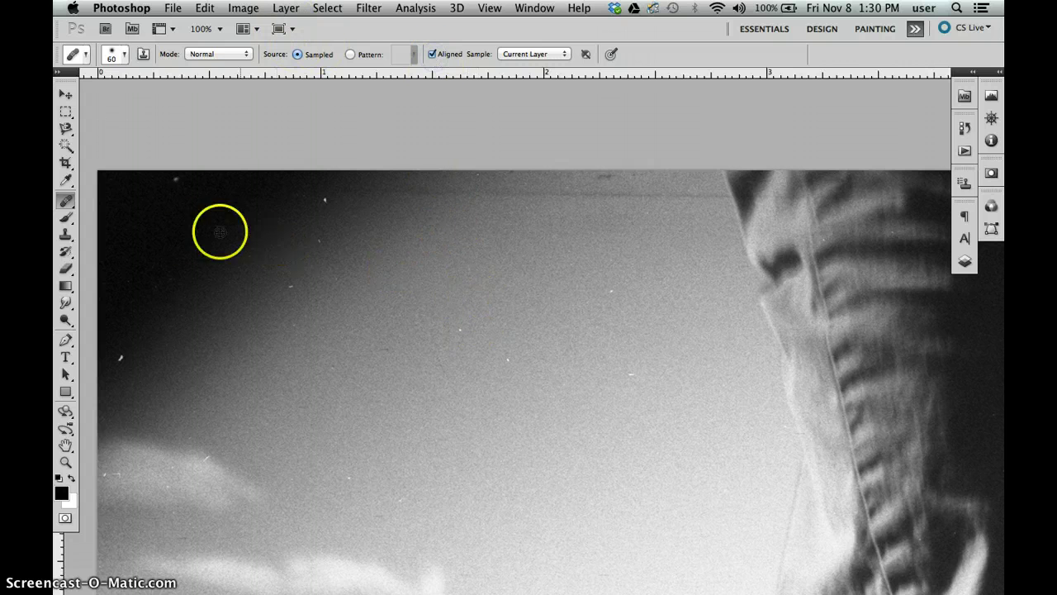
{"action": "left_click", "coordinate": [459, 331]}
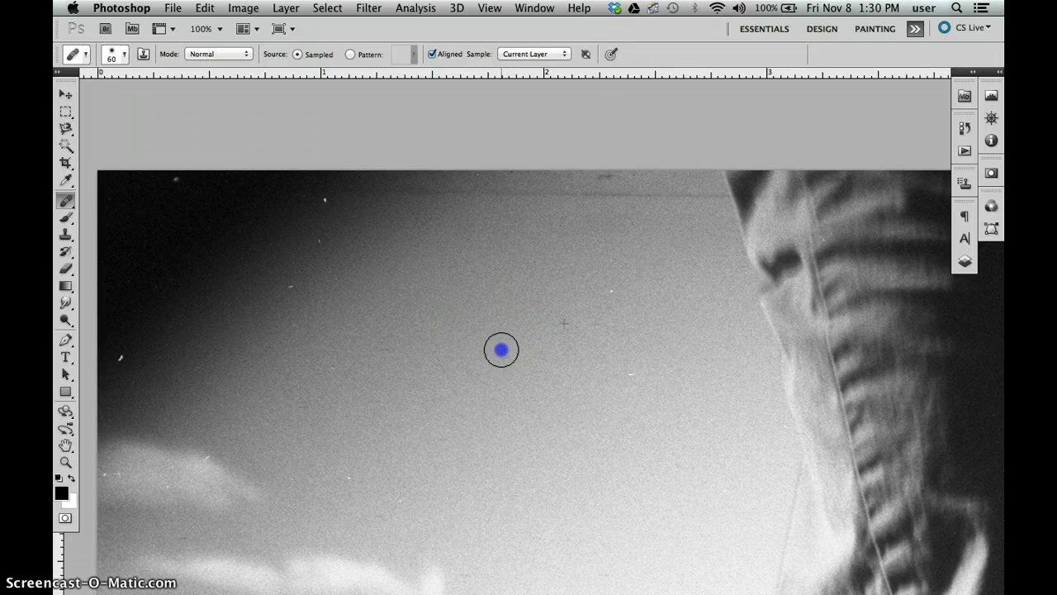
Step: Turn off Aligned sampling and heal the two remaining white specks in the sky near the trouser leg
{"action": "left_click", "coordinate": [430, 55]}
{"action": "left_click", "coordinate": [517, 250]}
{"action": "left_click", "coordinate": [615, 293]}
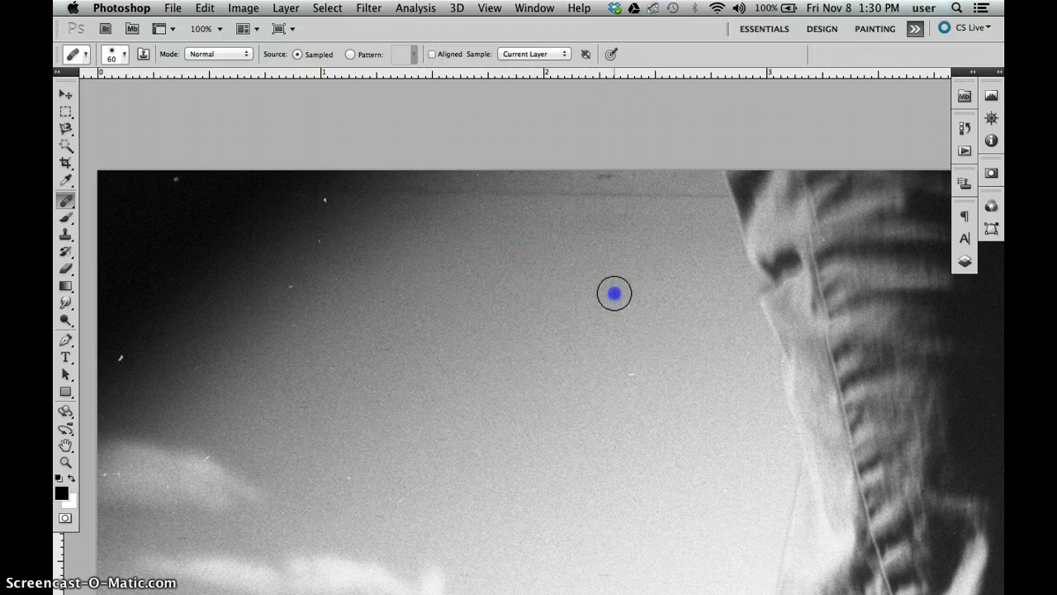
{"action": "left_click", "coordinate": [631, 374]}
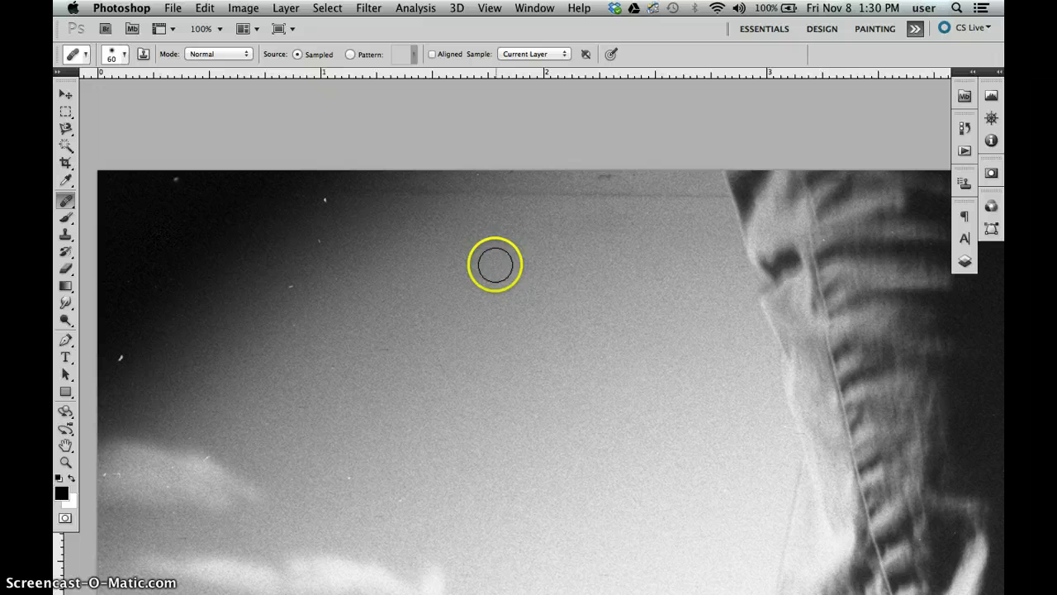
{"action": "left_click", "coordinate": [463, 207]}
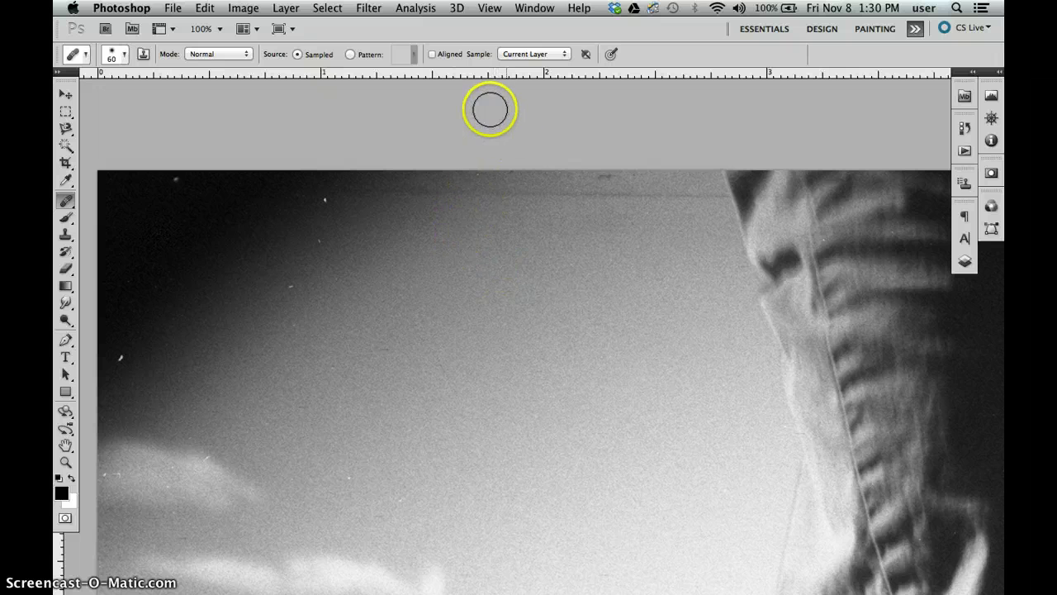
Step: Turn on Aligned sampling and paint long Healing Brush strokes over the folds and edge of the trouser leg
{"action": "left_click", "coordinate": [431, 53]}
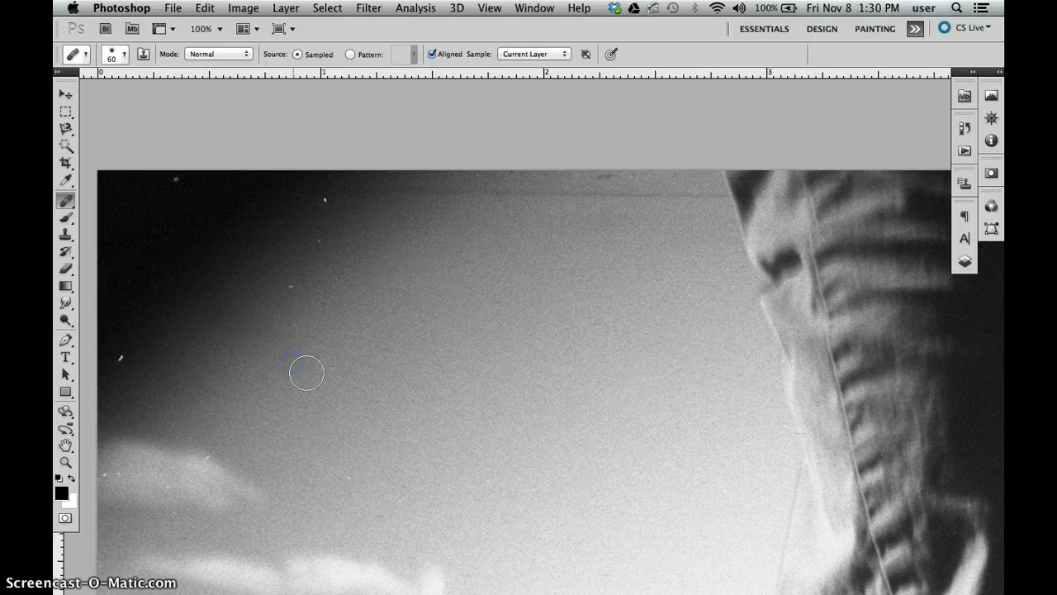
{"action": "left_click_drag", "start_coordinate": [540, 412], "coordinate": [553, 416]}
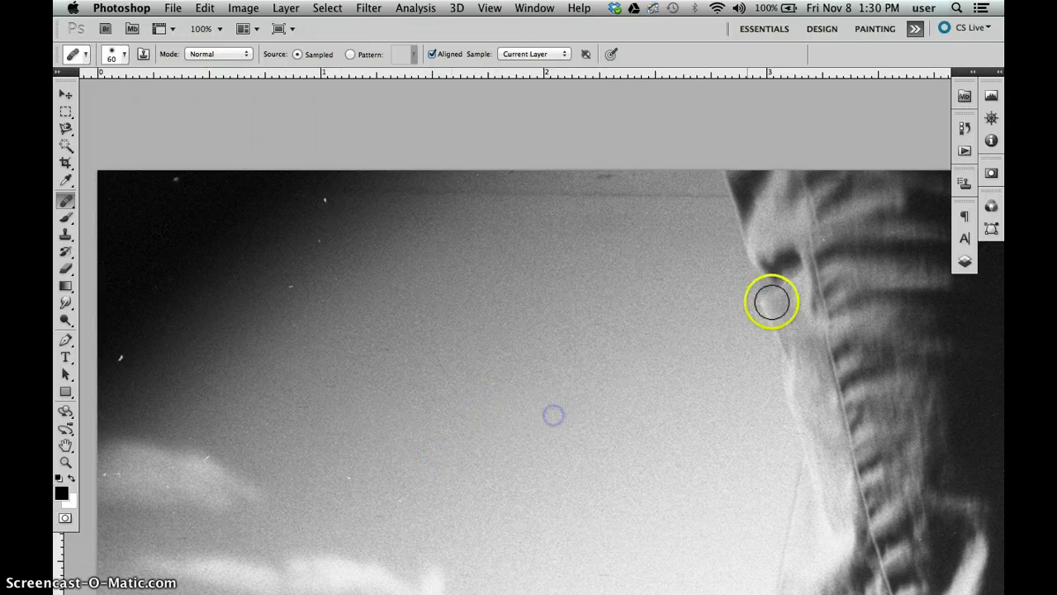
{"action": "mouse_move", "coordinate": [774, 302]}
{"action": "left_mouse_down"}
{"action": "mouse_move", "coordinate": [812, 358]}
{"action": "mouse_move", "coordinate": [784, 411]}
{"action": "mouse_move", "coordinate": [785, 456]}
{"action": "mouse_move", "coordinate": [880, 457]}
{"action": "left_mouse_up"}
{"action": "mouse_move", "coordinate": [875, 400]}
{"action": "left_mouse_down"}
{"action": "mouse_move", "coordinate": [877, 297]}
{"action": "mouse_move", "coordinate": [840, 213]}
{"action": "mouse_move", "coordinate": [766, 188]}
{"action": "mouse_move", "coordinate": [769, 306]}
{"action": "left_mouse_up"}
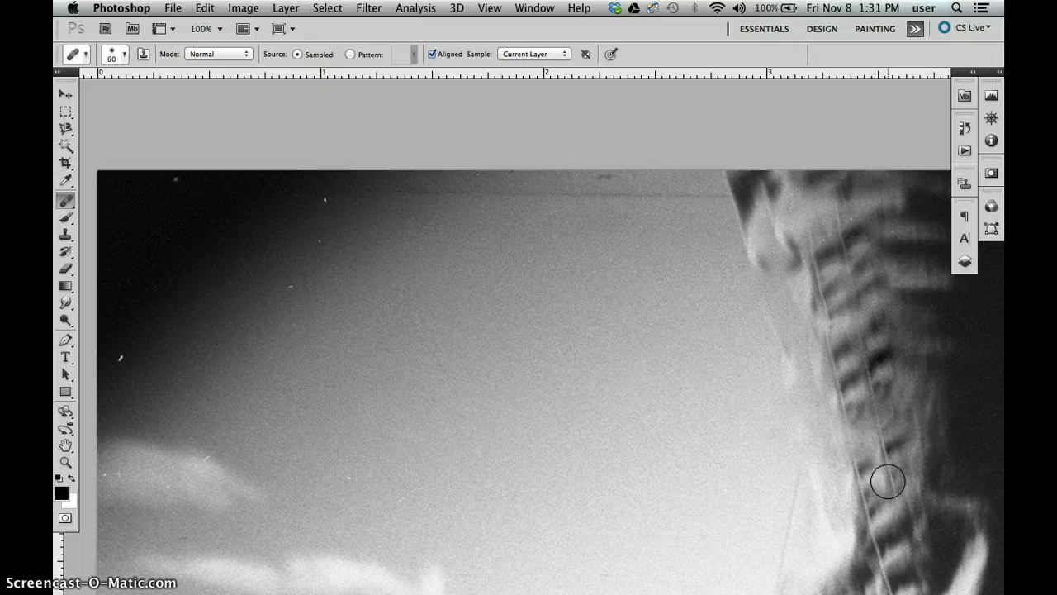
{"action": "left_click", "coordinate": [888, 481]}
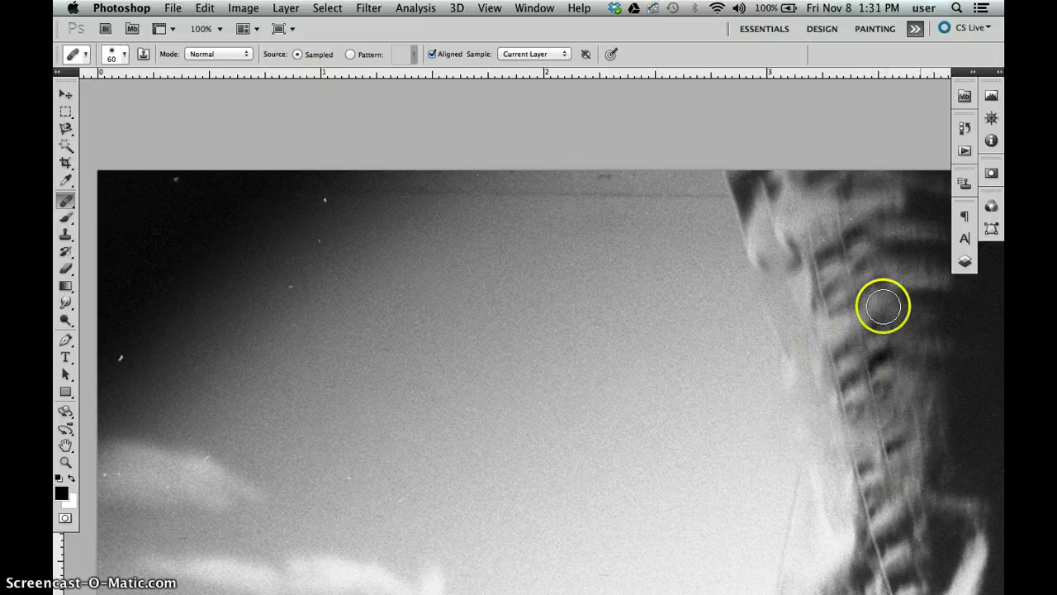
Step: Delete the Dust and Scratches layer and select the Patch tool
{"action": "left_click", "coordinate": [964, 261]}
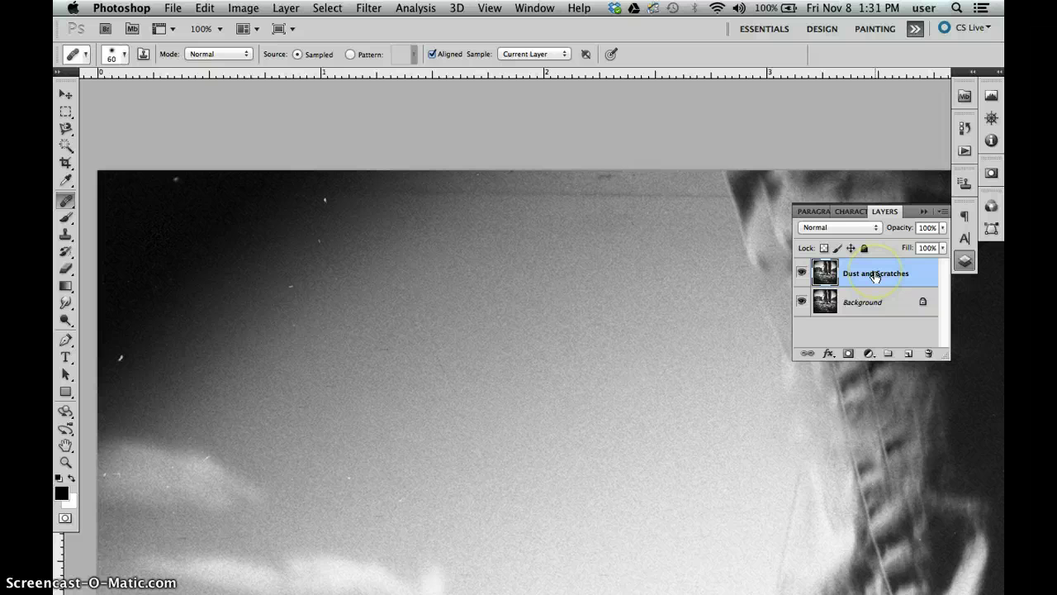
{"action": "left_click_drag", "start_coordinate": [845, 269], "coordinate": [931, 352]}
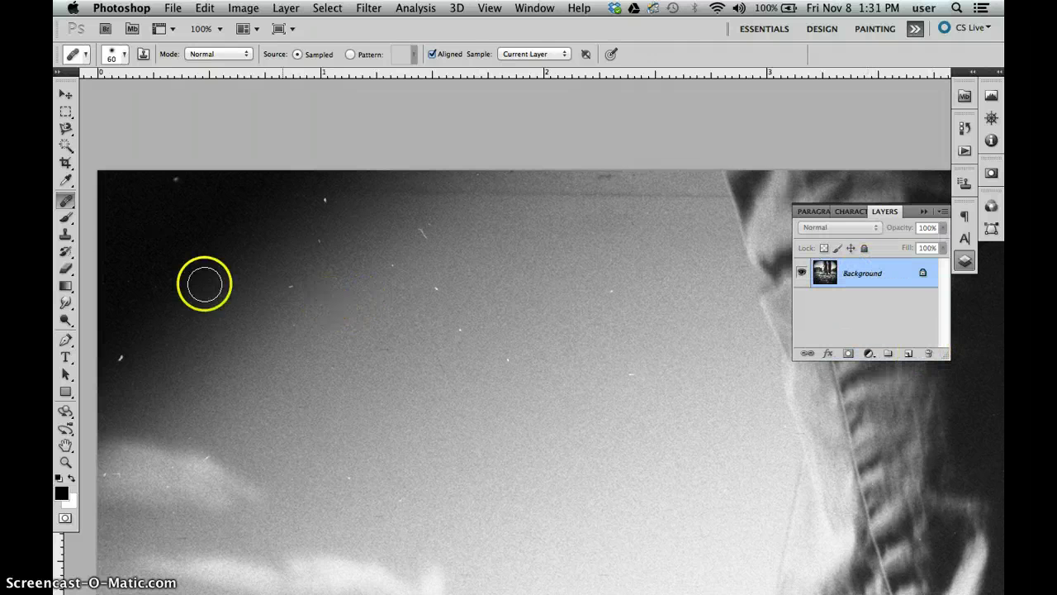
{"action": "mouse_move", "coordinate": [65, 200]}
{"action": "left_mouse_down"}
{"action": "mouse_move", "coordinate": [103, 205]}
{"action": "mouse_move", "coordinate": [114, 226]}
{"action": "left_mouse_up"}
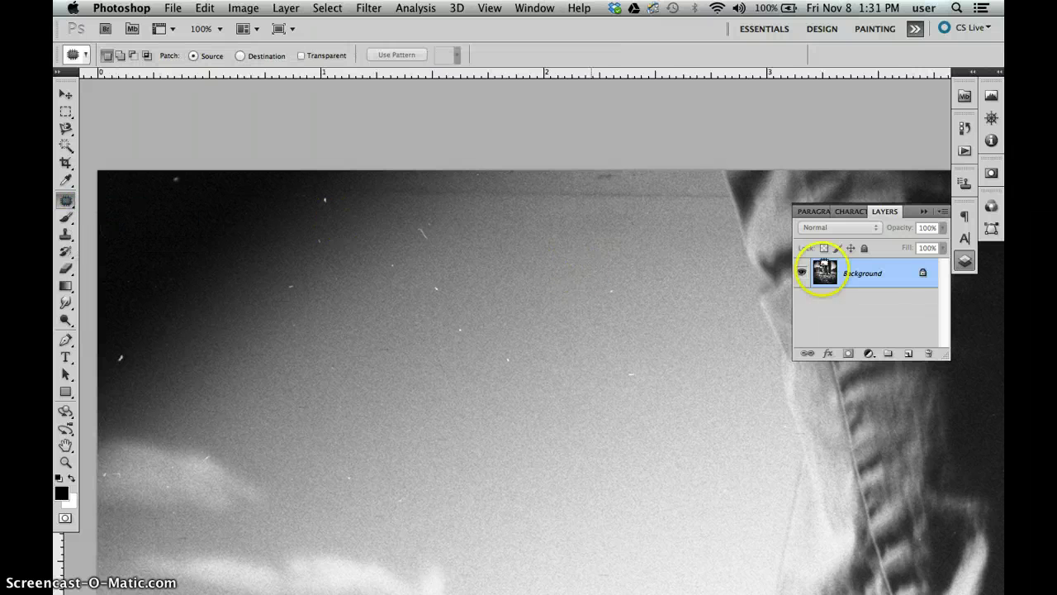
Step: Duplicate the Background layer again and name the copy "dust and scratches"
{"action": "left_click_drag", "start_coordinate": [864, 276], "coordinate": [906, 347]}
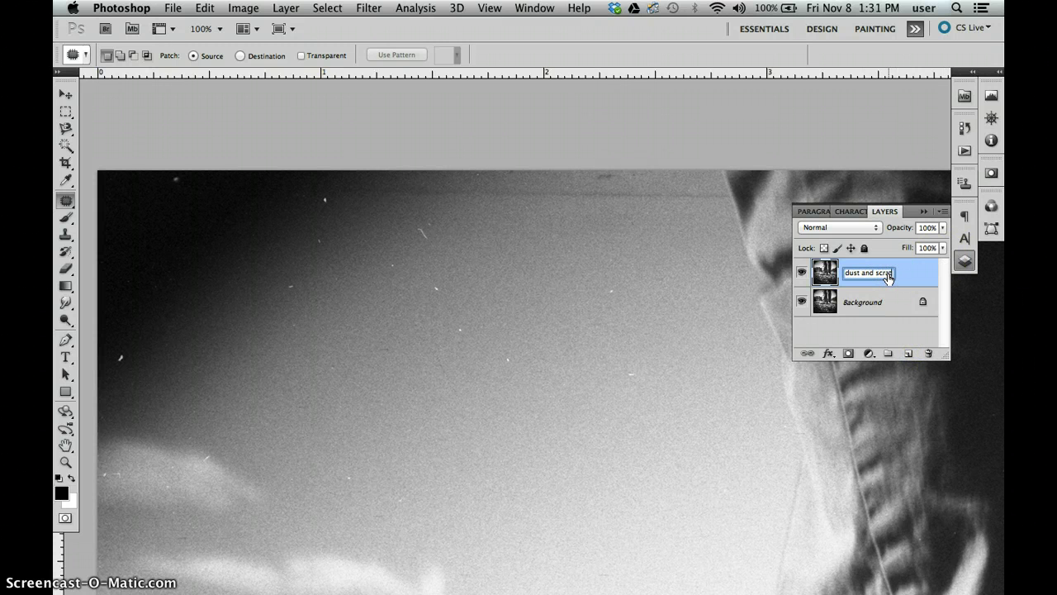
{"action": "left_click", "coordinate": [964, 261]}
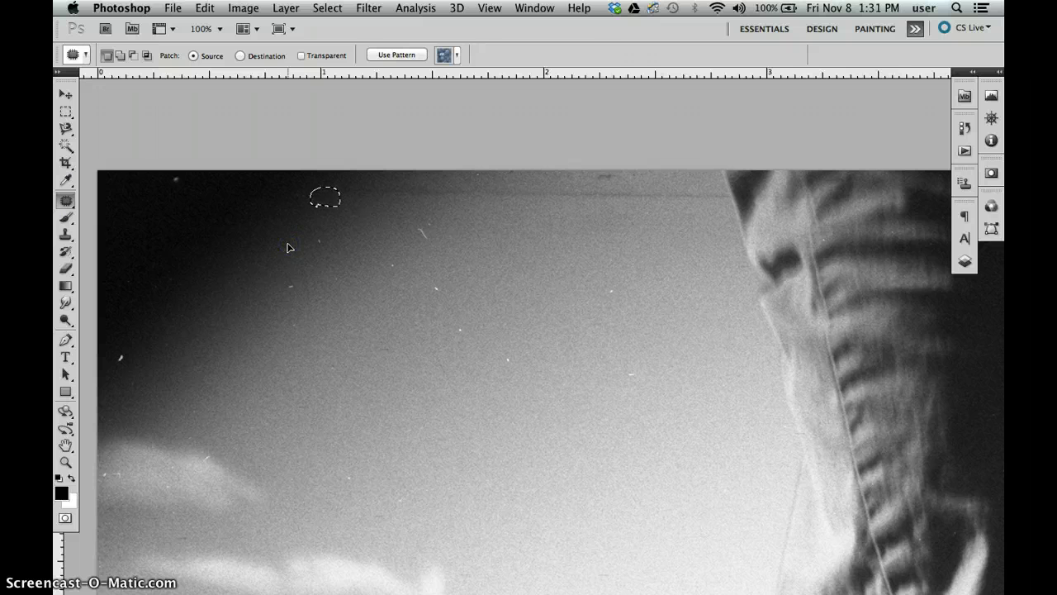
Step: Patch the thin diagonal scratch in the upper sky with clean sky using the Patch tool, and clear the selection
{"action": "left_click", "coordinate": [65, 204]}
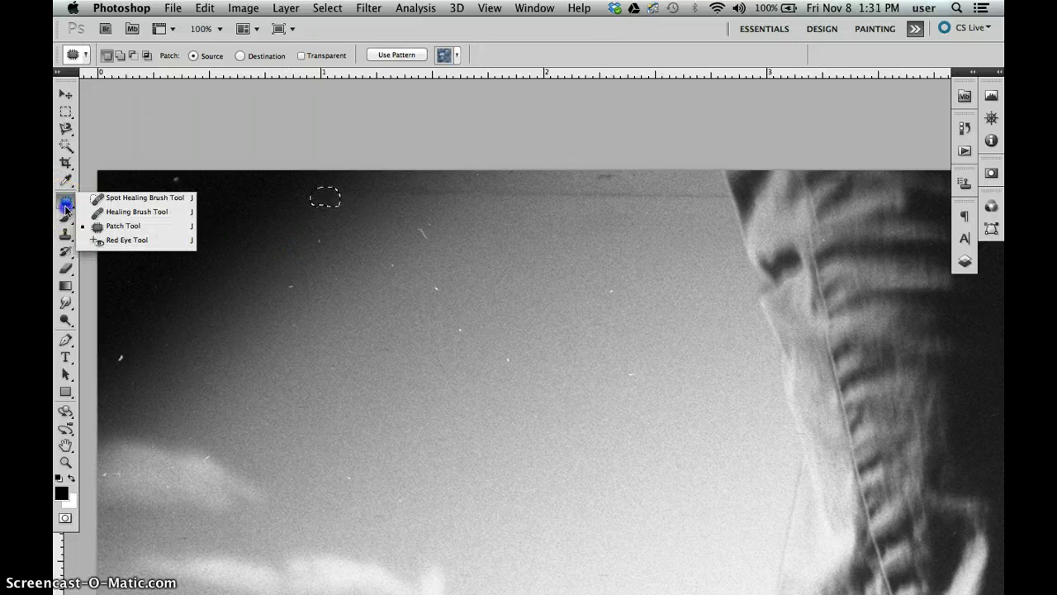
{"action": "left_click", "coordinate": [112, 215]}
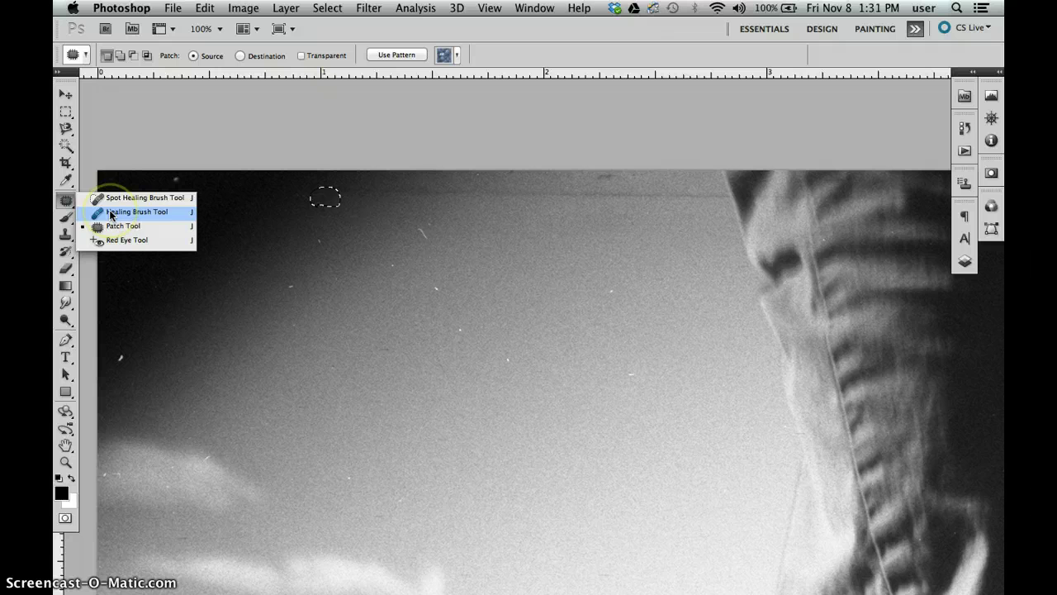
{"action": "left_click", "coordinate": [114, 228]}
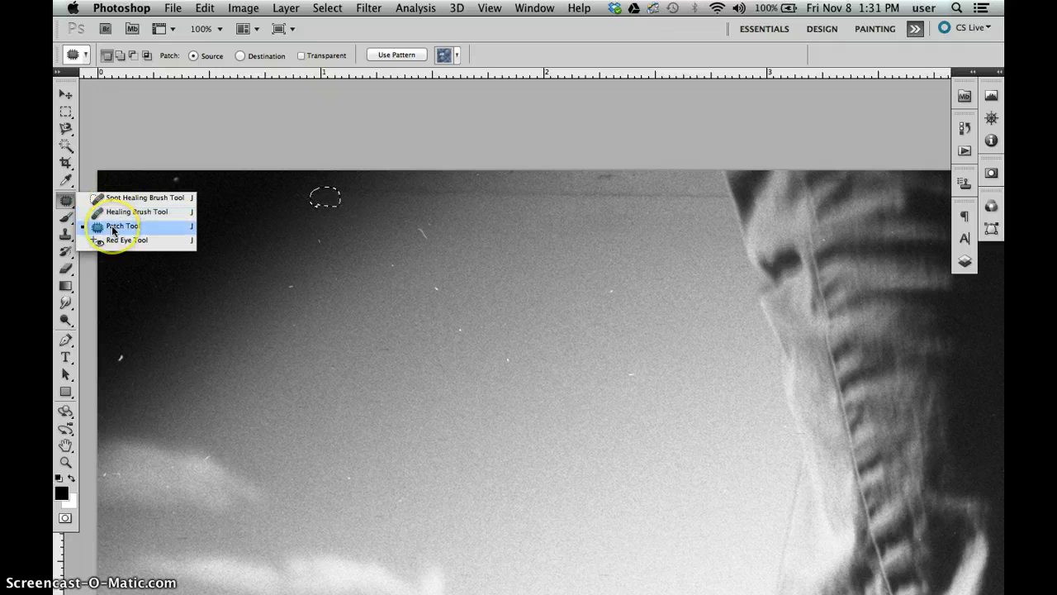
{"action": "left_click", "coordinate": [66, 200]}
{"action": "mouse_move", "coordinate": [389, 252]}
{"action": "left_mouse_down"}
{"action": "mouse_move", "coordinate": [272, 307]}
{"action": "mouse_move", "coordinate": [418, 220]}
{"action": "mouse_move", "coordinate": [436, 245]}
{"action": "mouse_move", "coordinate": [391, 240]}
{"action": "left_mouse_up"}
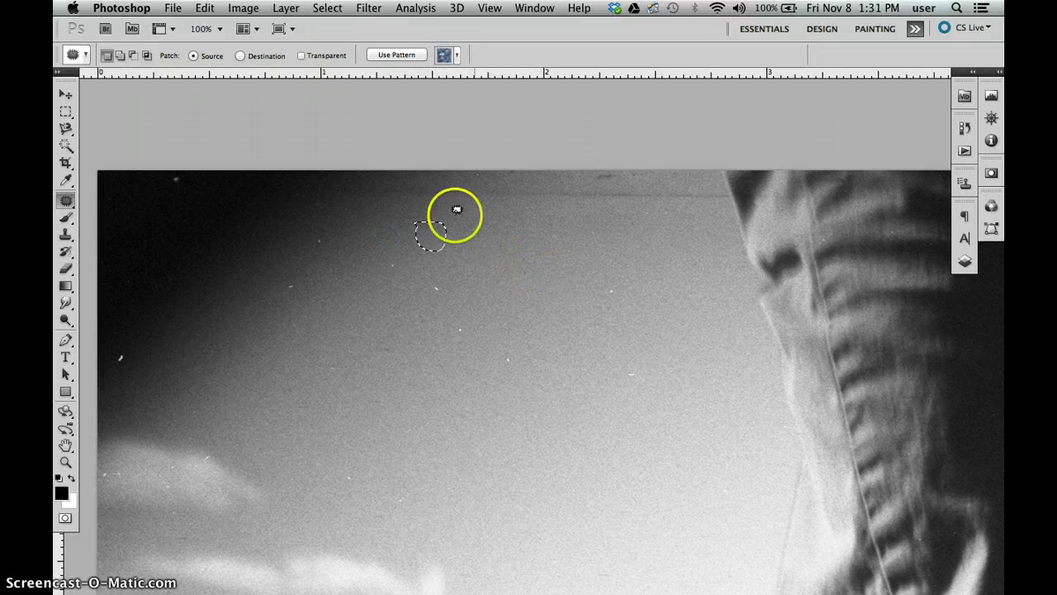
{"action": "key", "text": "super+d"}
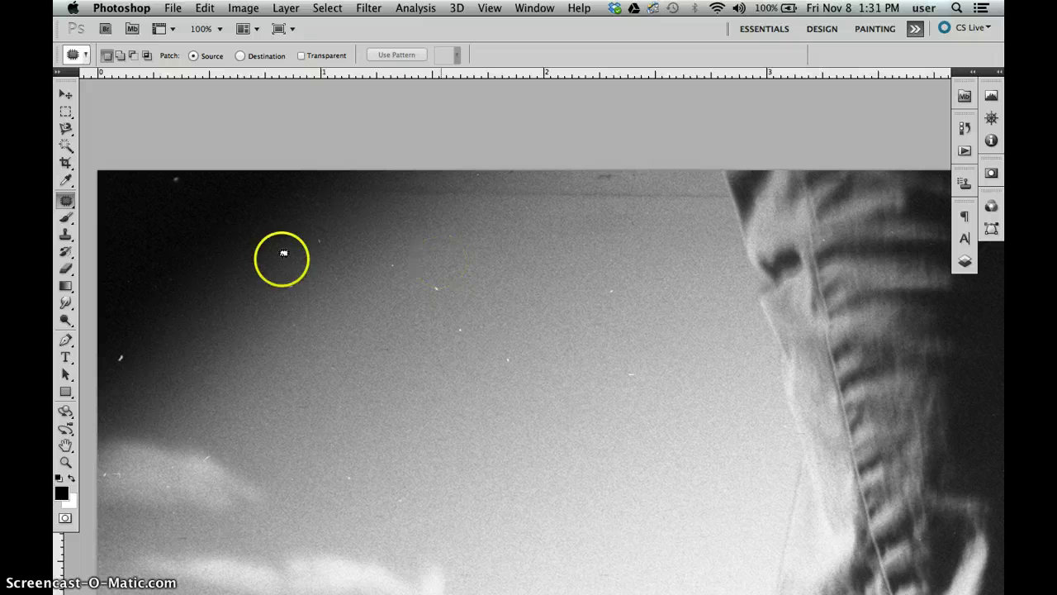
Step: Select the Clone Stamp tool and reduce its brush size to 45 pixels
{"action": "left_click_drag", "start_coordinate": [65, 234], "coordinate": [119, 236]}
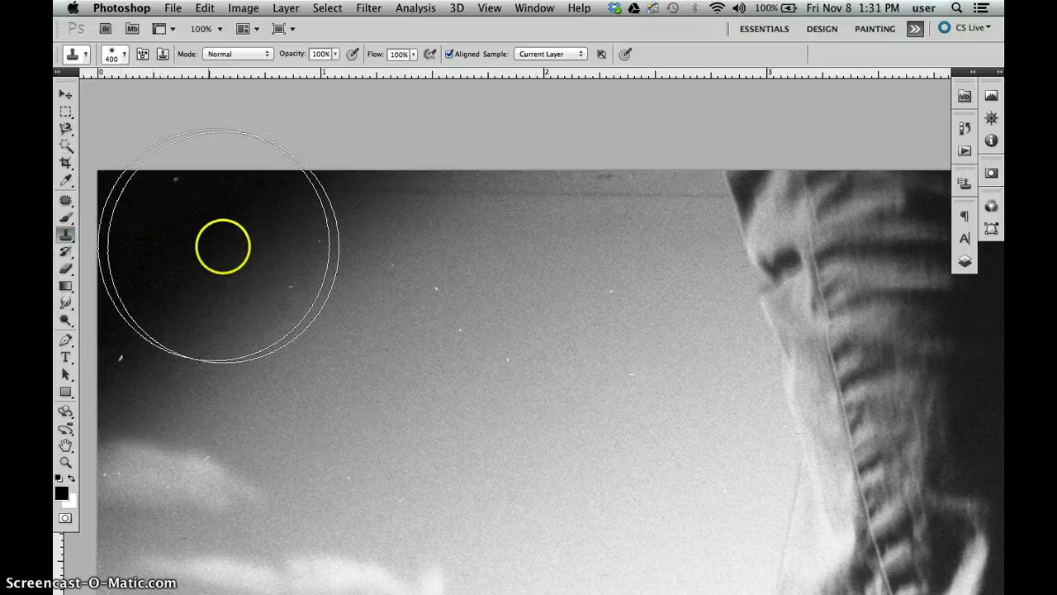
{"action": "key", "text": "bracketleft"}
{"action": "key", "text": "bracketleft"}
{"action": "key", "text": "bracketleft"}
{"action": "key", "text": "bracketleft"}
{"action": "key", "text": "bracketleft"}
{"action": "key", "text": "bracketleft"}
{"action": "key", "text": "bracketleft"}
{"action": "key", "text": "bracketleft"}
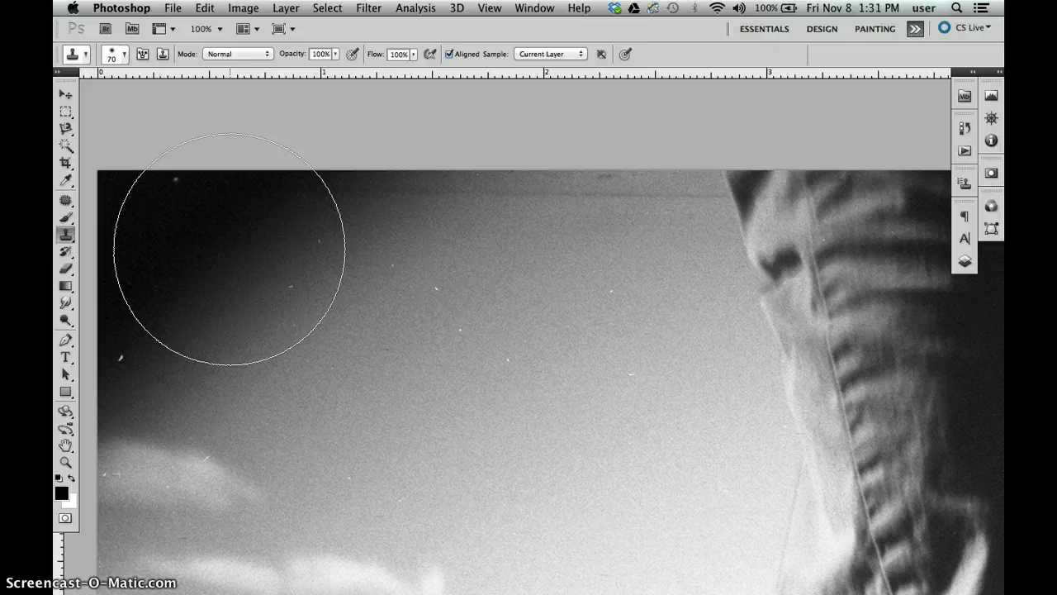
{"action": "key", "text": "bracketright"}
{"action": "key", "text": "bracketright"}
{"action": "key", "text": "bracketleft"}
{"action": "key", "text": "bracketleft"}
{"action": "key", "text": "bracketleft"}
Step: Clone a patch of grass onto the road beside the shoe's toe with the Clone Stamp tool
{"action": "key", "text": "space"}
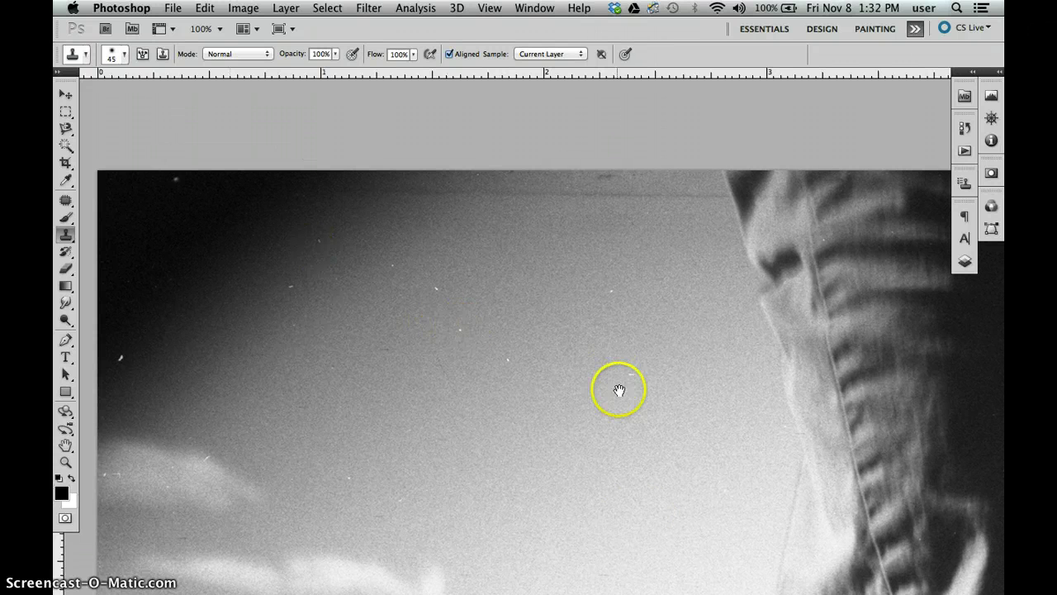
{"action": "left_click_drag", "start_coordinate": [630, 517], "coordinate": [484, 203]}
{"action": "scroll", "coordinate": [484, 202], "scroll_direction": "down", "scroll_amount": 5}
{"action": "scroll", "coordinate": [484, 202], "scroll_direction": "right", "scroll_amount": 1}
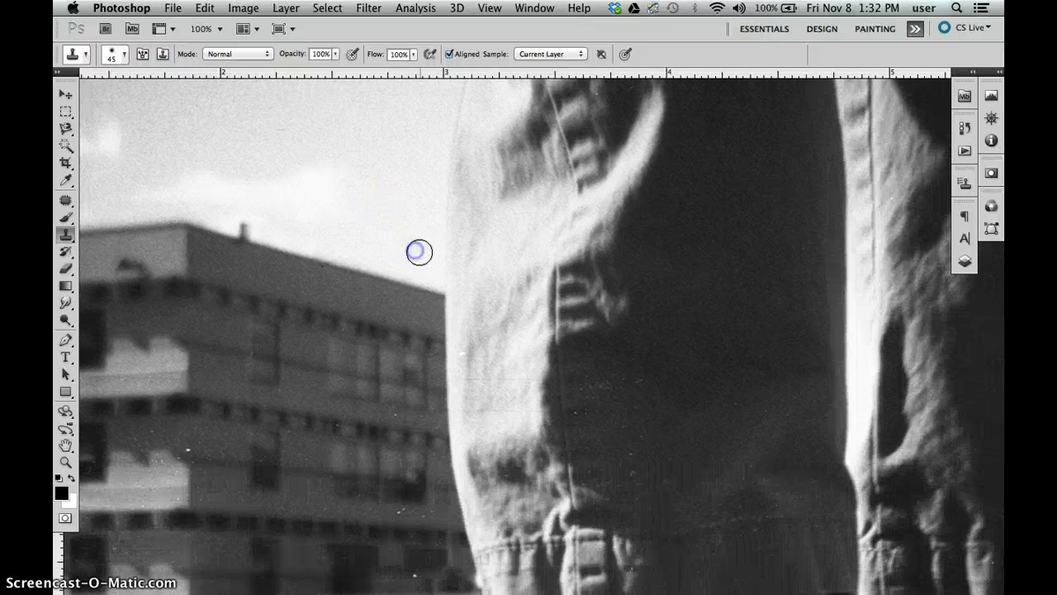
{"action": "scroll", "coordinate": [437, 405], "scroll_direction": "left", "scroll_amount": 3}
{"action": "scroll", "coordinate": [437, 406], "scroll_direction": "down", "scroll_amount": 2}
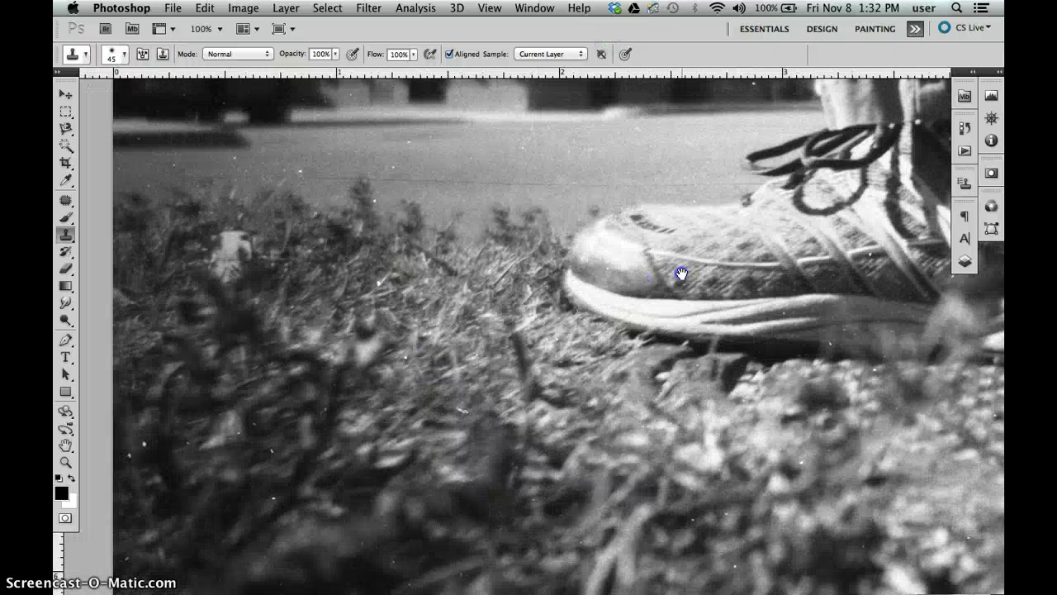
{"action": "scroll", "coordinate": [563, 383], "scroll_direction": "up", "scroll_amount": 2}
{"action": "left_click", "coordinate": [505, 416], "text": "alt"}
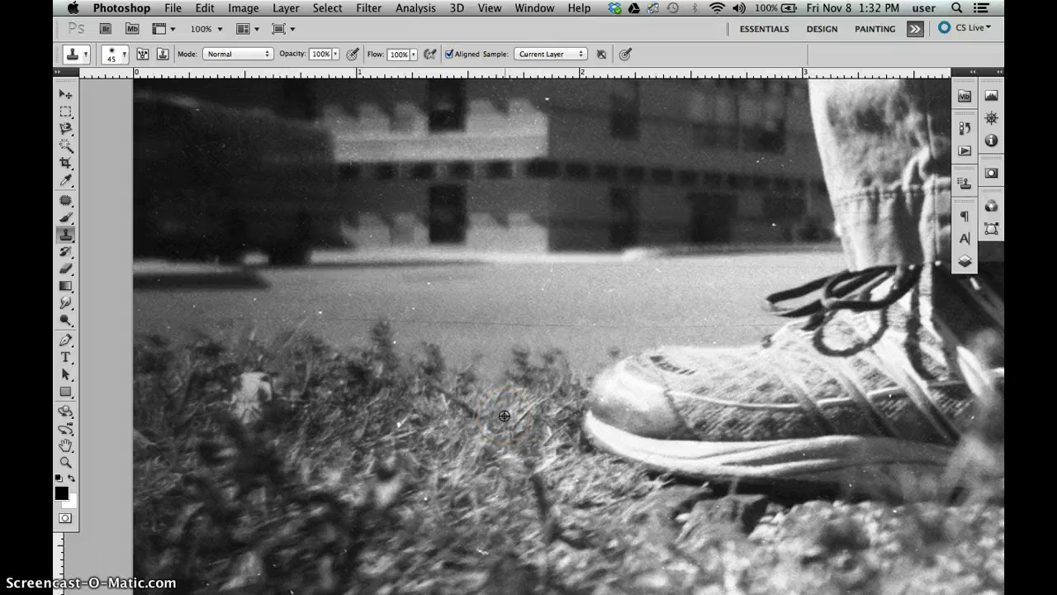
{"action": "mouse_move", "coordinate": [521, 335]}
{"action": "left_mouse_down"}
{"action": "mouse_move", "coordinate": [462, 322]}
{"action": "mouse_move", "coordinate": [565, 328]}
{"action": "mouse_move", "coordinate": [505, 321]}
{"action": "mouse_move", "coordinate": [458, 333]}
{"action": "left_mouse_up"}
{"action": "mouse_move", "coordinate": [525, 384]}
{"action": "left_mouse_down"}
{"action": "mouse_move", "coordinate": [580, 339]}
{"action": "mouse_move", "coordinate": [469, 333]}
{"action": "mouse_move", "coordinate": [600, 316]}
{"action": "mouse_move", "coordinate": [559, 397]}
{"action": "left_mouse_up"}
Step: Undo the cloned grass and paint sampled grass over the same stretch of road with the Healing Brush
{"action": "left_click_drag", "start_coordinate": [66, 199], "coordinate": [115, 211]}
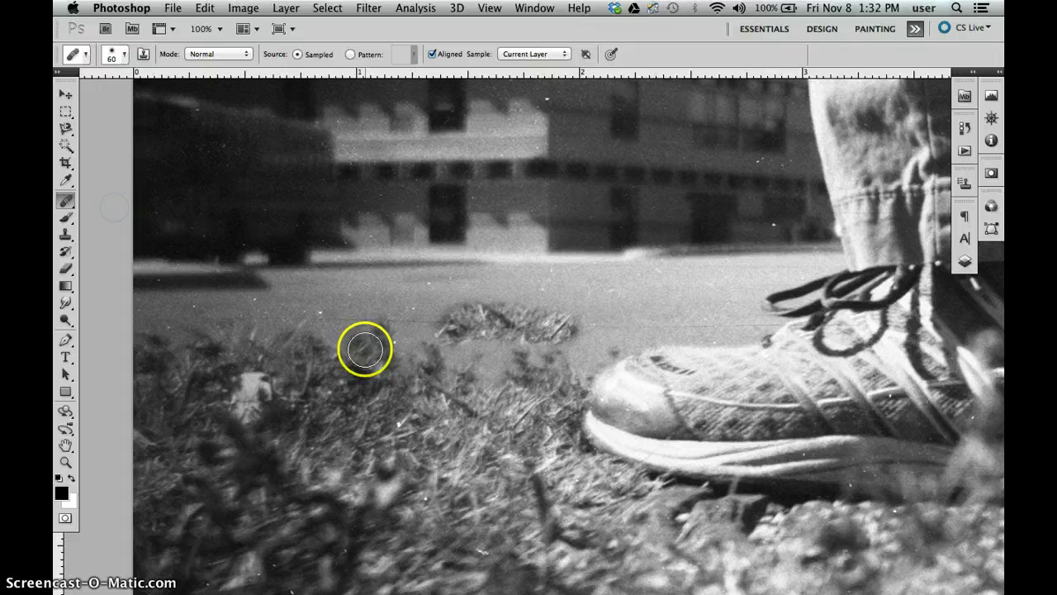
{"action": "key", "text": "super+z"}
{"action": "left_click", "coordinate": [492, 415], "text": "alt"}
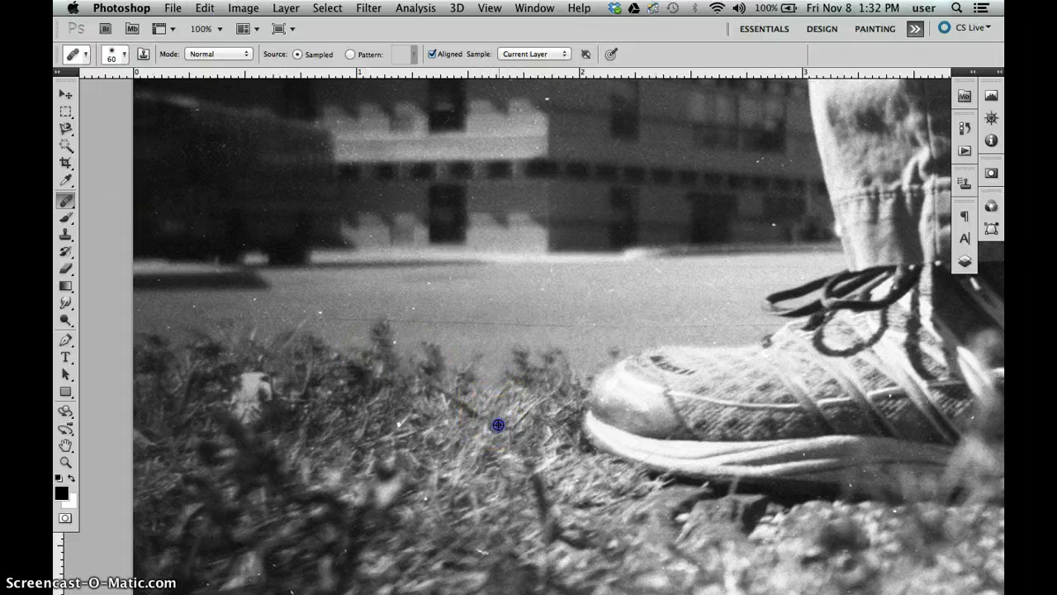
{"action": "mouse_move", "coordinate": [538, 328]}
{"action": "left_mouse_down"}
{"action": "mouse_move", "coordinate": [461, 328]}
{"action": "mouse_move", "coordinate": [559, 322]}
{"action": "left_mouse_up"}
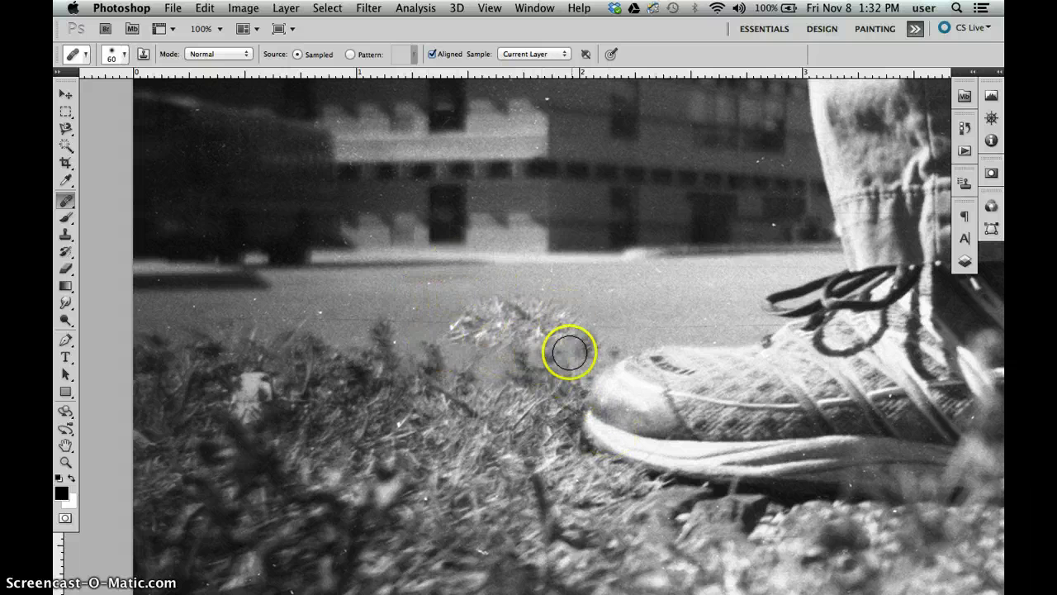
{"action": "left_click", "coordinate": [515, 323]}
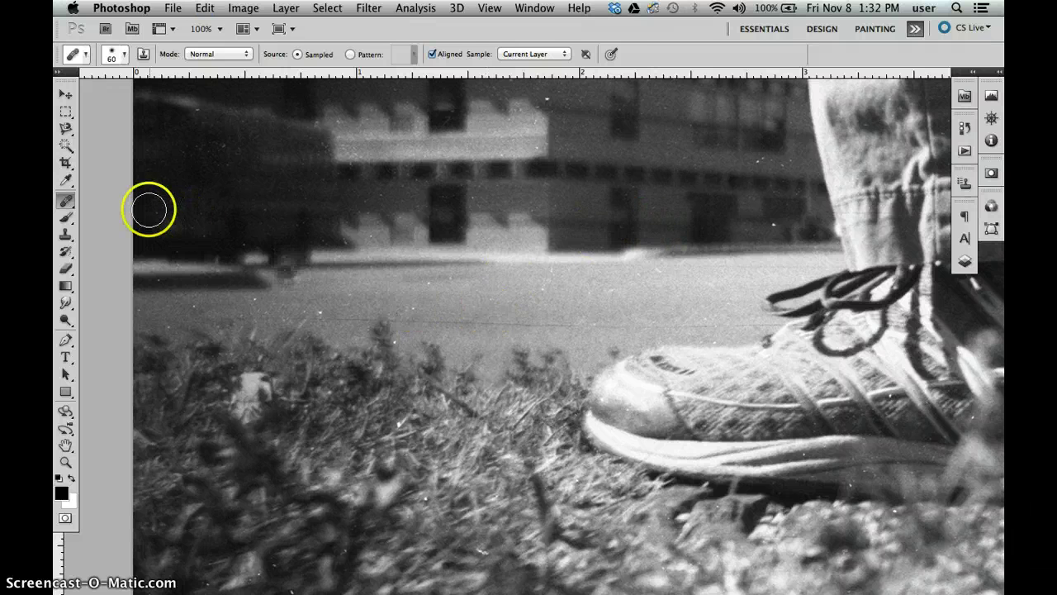
Step: Clone grass over the road and the building's lower edge with the Clone Stamp tool, and undo it
{"action": "left_click", "coordinate": [68, 235]}
{"action": "left_click", "coordinate": [129, 234]}
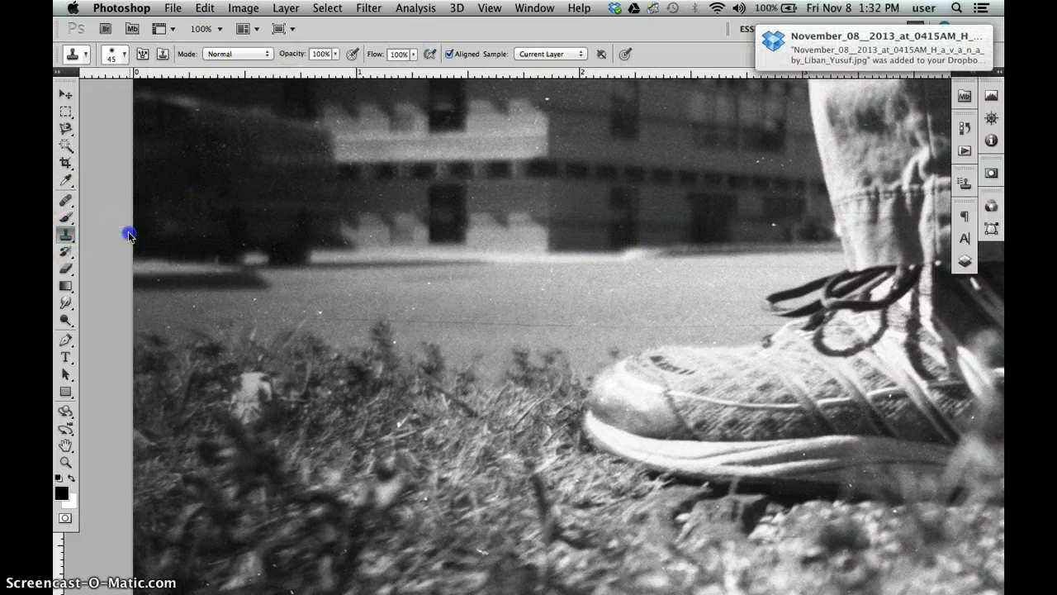
{"action": "left_click", "coordinate": [382, 177], "text": "alt"}
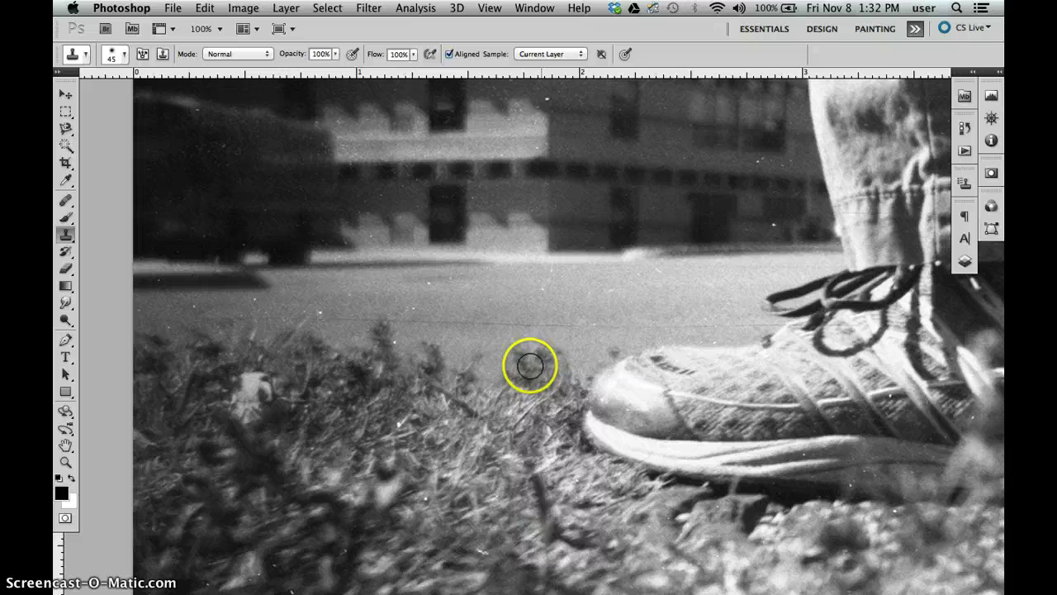
{"action": "left_click", "coordinate": [512, 425], "text": "alt"}
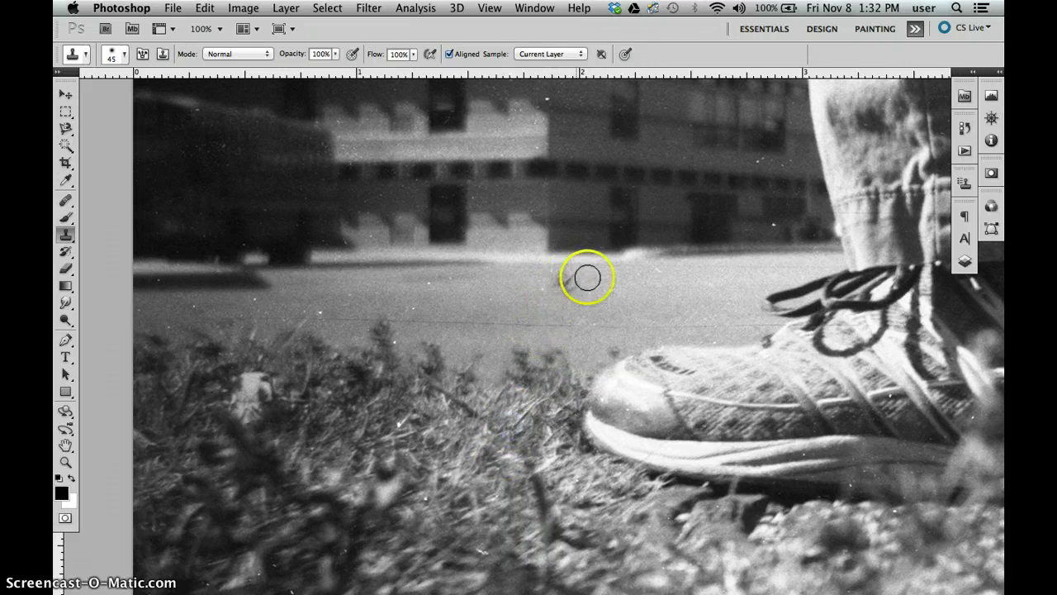
{"action": "mouse_move", "coordinate": [587, 276]}
{"action": "left_mouse_down"}
{"action": "mouse_move", "coordinate": [586, 292]}
{"action": "mouse_move", "coordinate": [571, 292]}
{"action": "left_mouse_up"}
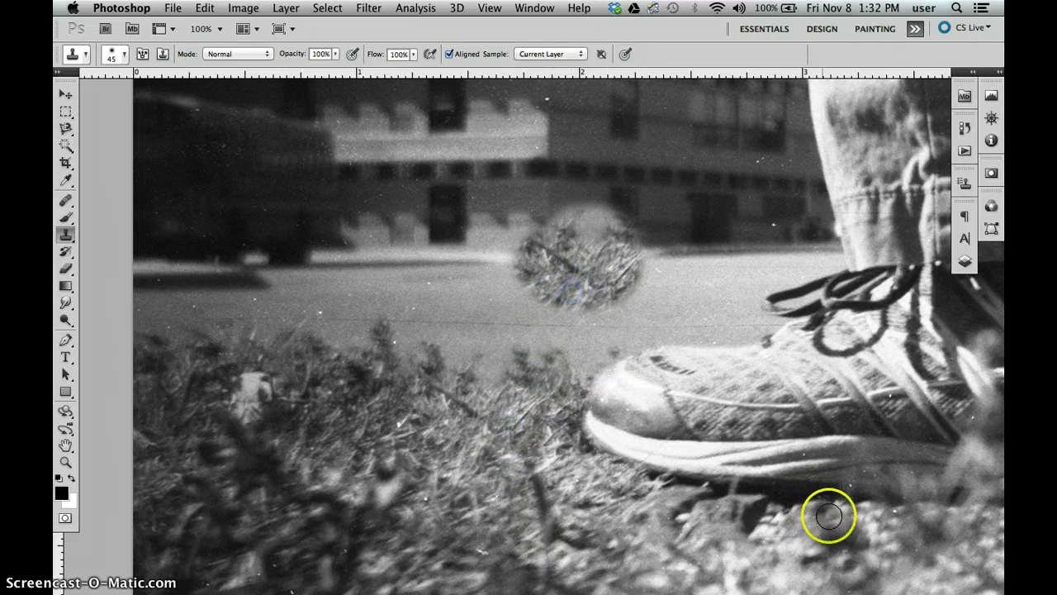
{"action": "key", "text": "super+z"}
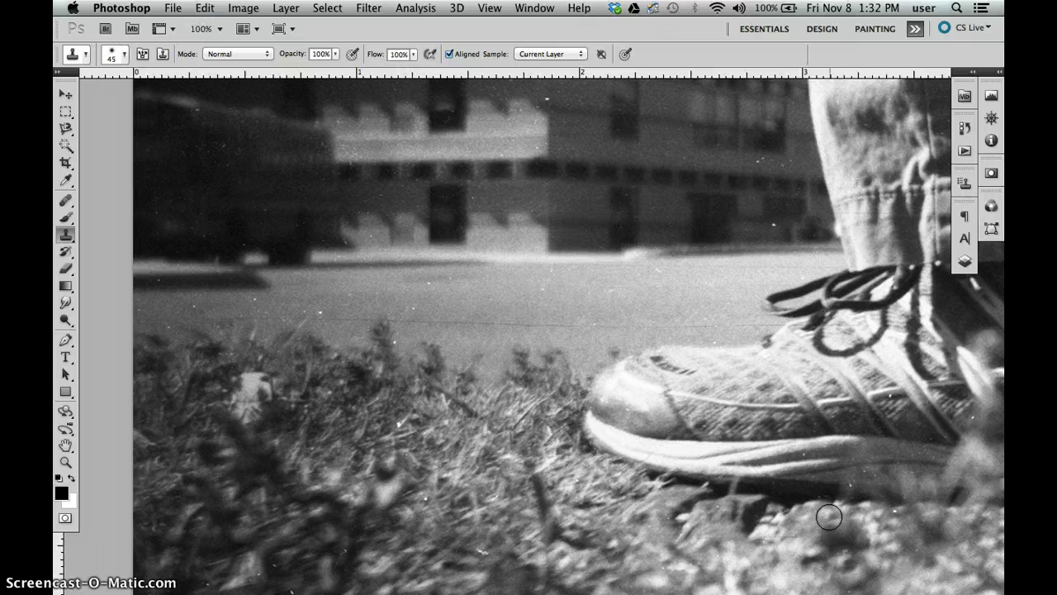
Step: Delete the retouched layer, duplicate the Background layer and name the copy "dust and scratches"
{"action": "left_click", "coordinate": [455, 312], "text": "alt"}
{"action": "left_click", "coordinate": [97, 306]}
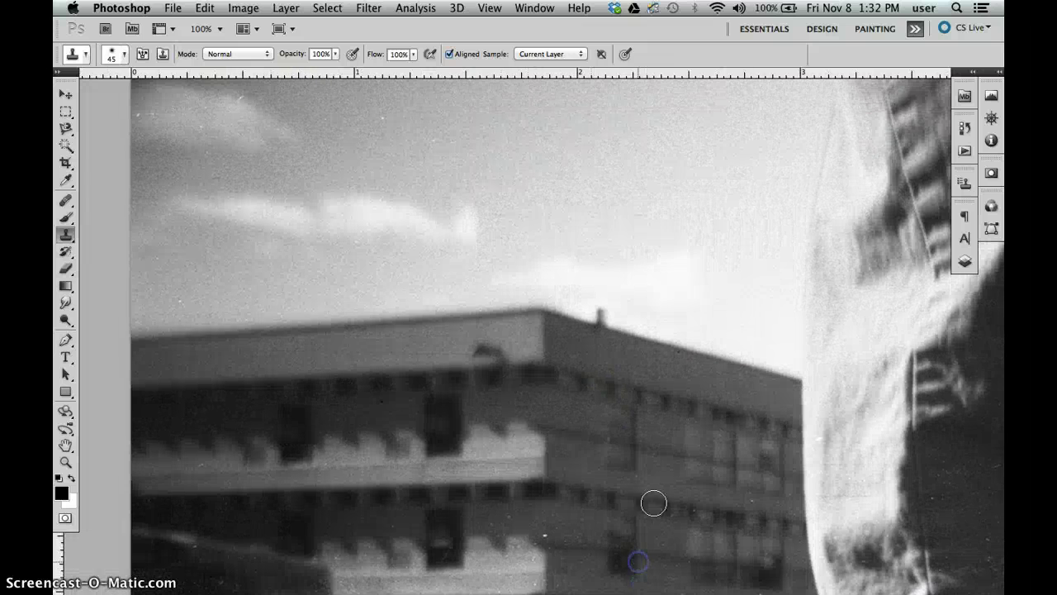
{"action": "left_click_drag", "start_coordinate": [712, 303], "coordinate": [647, 435]}
{"action": "left_click_drag", "start_coordinate": [560, 302], "coordinate": [663, 385]}
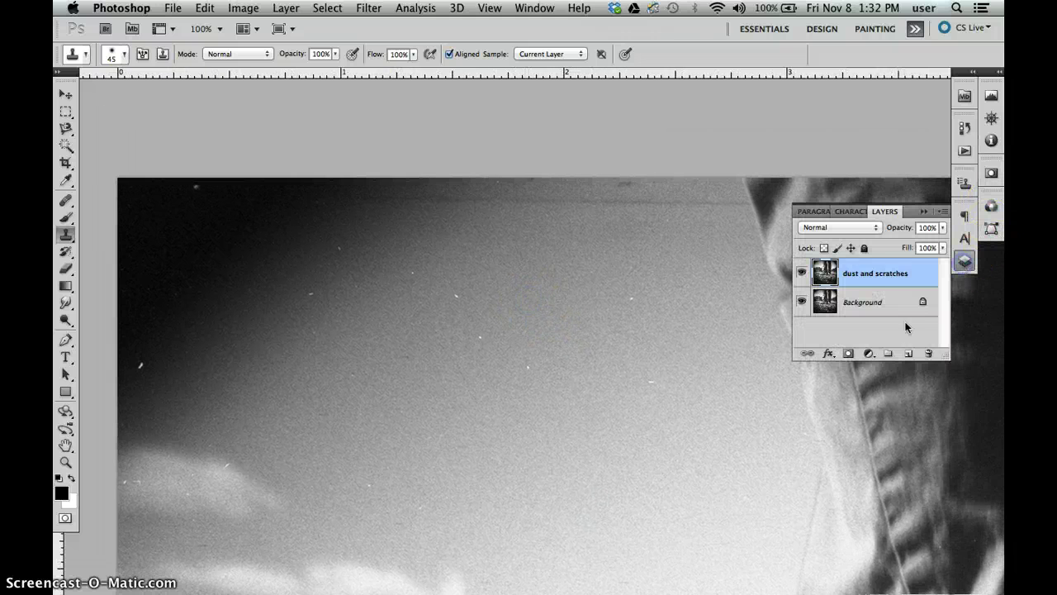
{"action": "left_click_drag", "start_coordinate": [879, 275], "coordinate": [931, 354]}
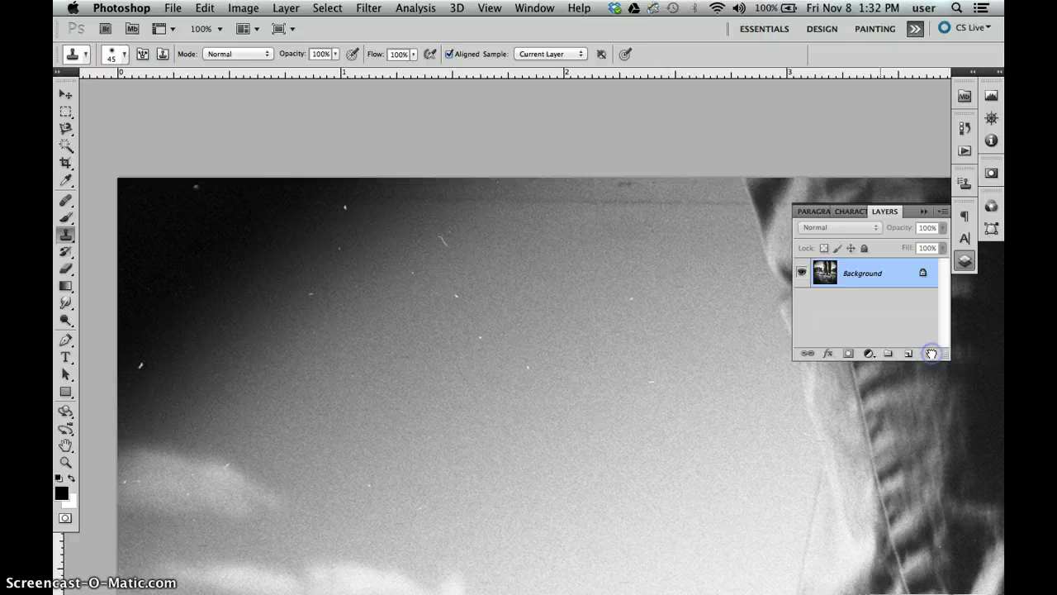
{"action": "left_click_drag", "start_coordinate": [874, 282], "coordinate": [912, 352]}
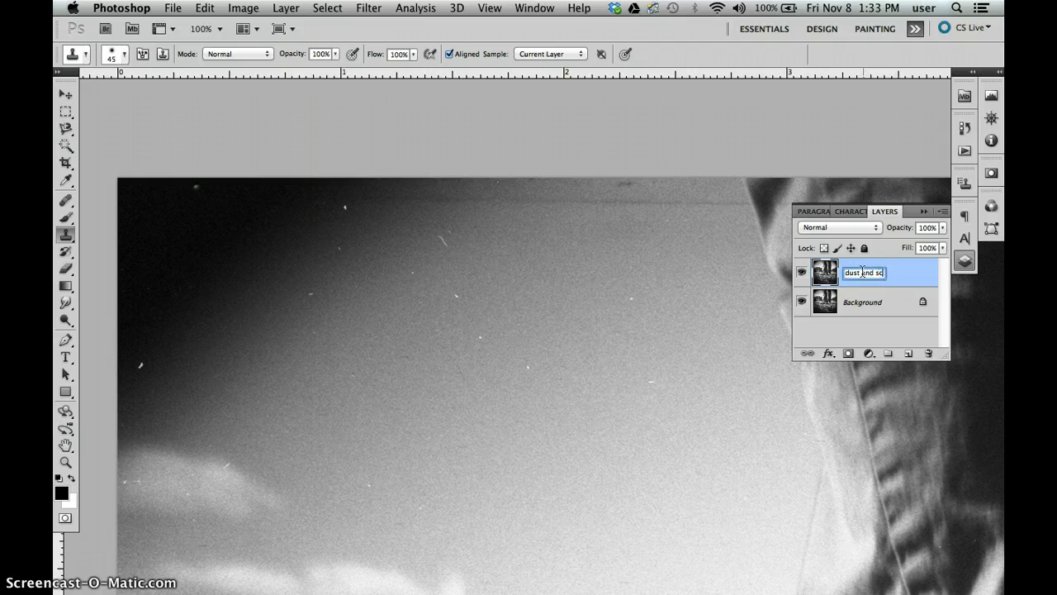
{"action": "left_click", "coordinate": [936, 266]}
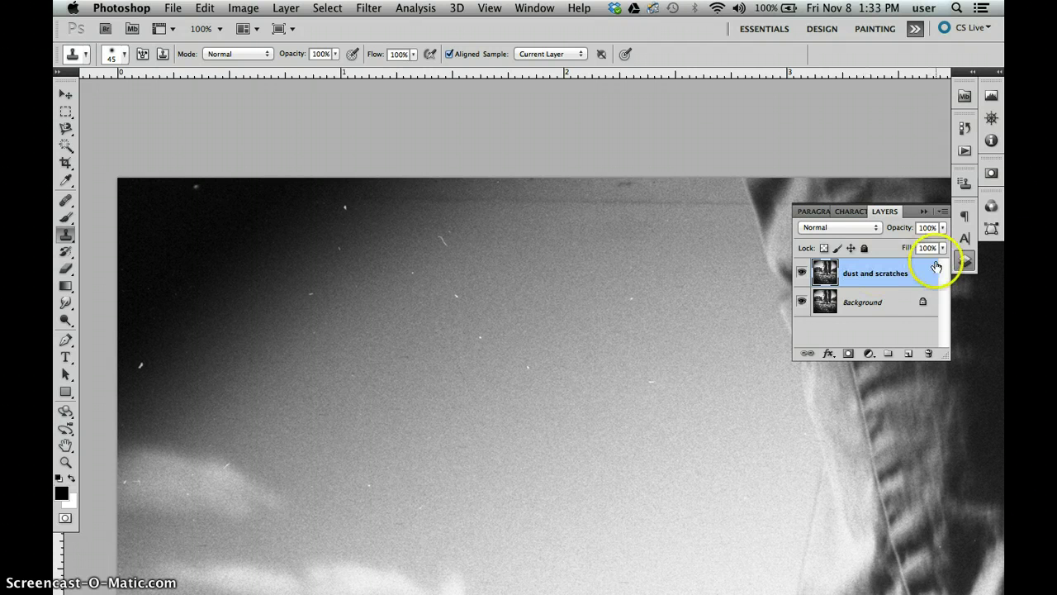
{"action": "left_click", "coordinate": [964, 261]}
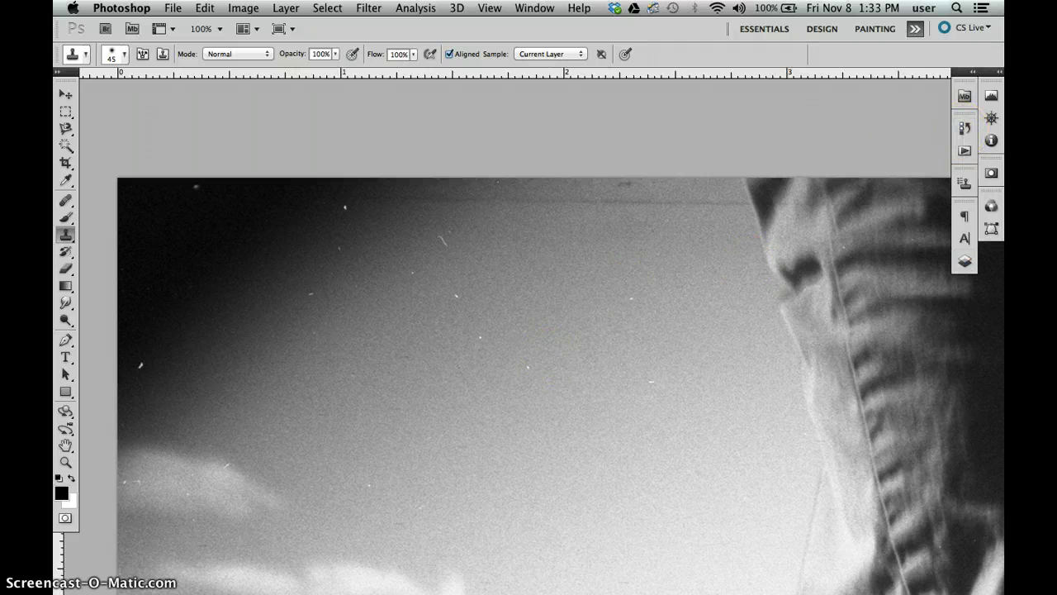
Step: Show the document history and take a new snapshot of the current state
{"action": "left_click", "coordinate": [579, 8]}
{"action": "mouse_move", "coordinate": [535, 7]}
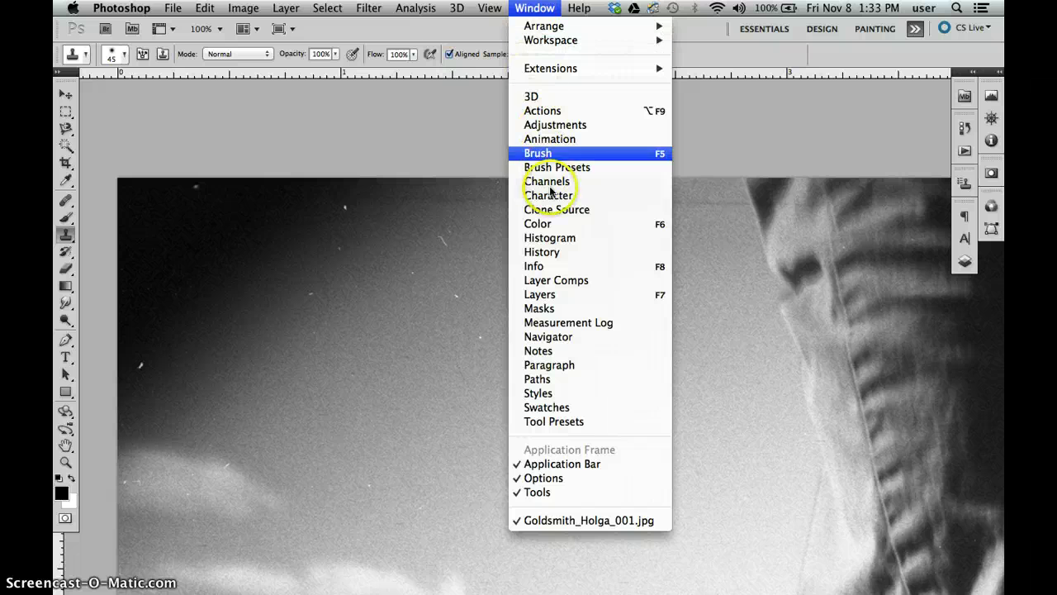
{"action": "left_click", "coordinate": [542, 252]}
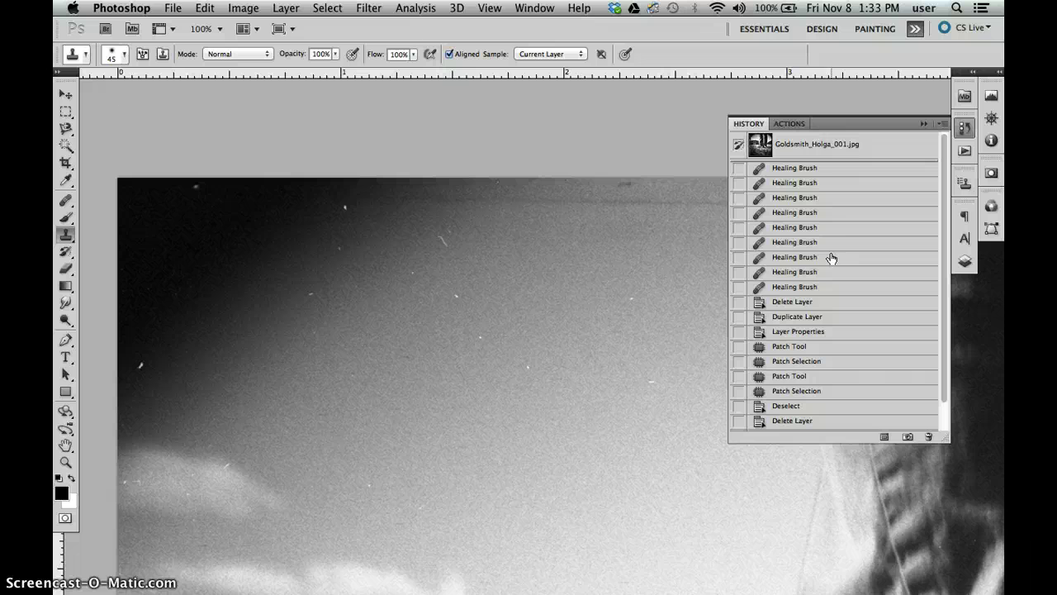
{"action": "scroll", "coordinate": [829, 142], "scroll_direction": "down", "scroll_amount": 2}
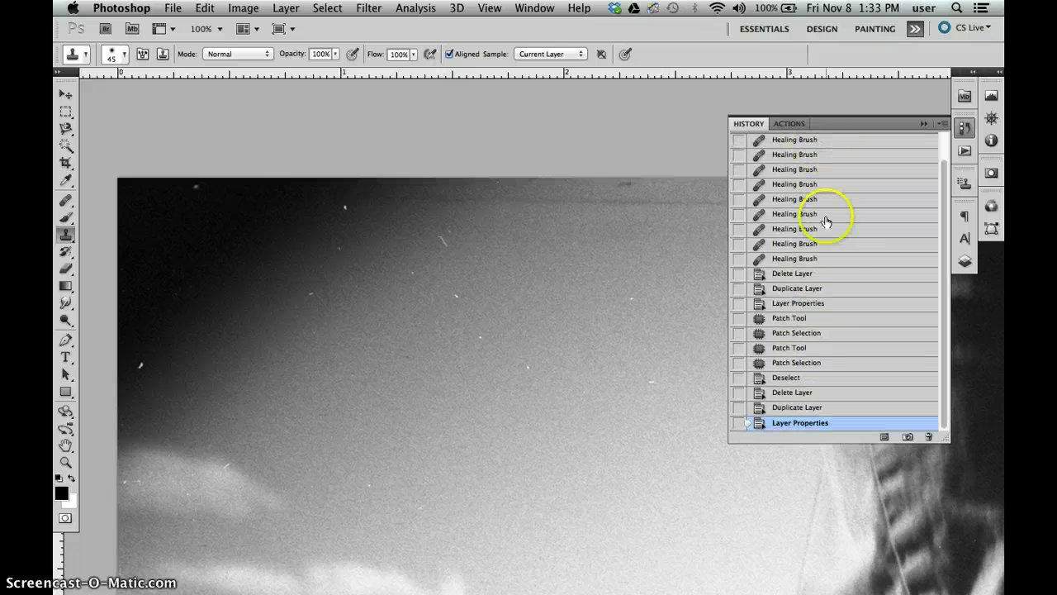
{"action": "scroll", "coordinate": [854, 330], "scroll_direction": "up", "scroll_amount": 2}
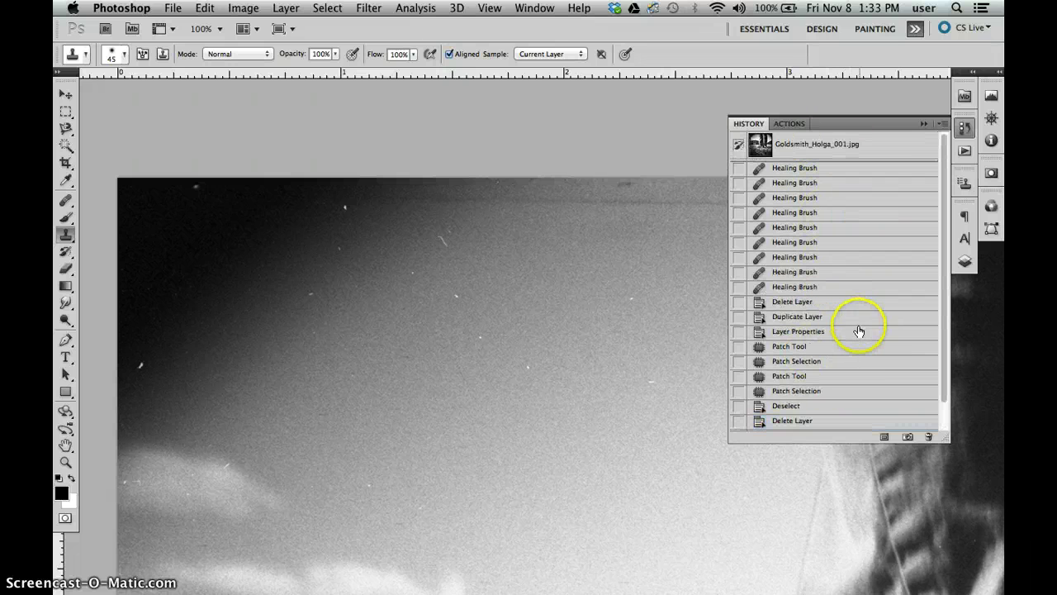
{"action": "left_click", "coordinate": [907, 437]}
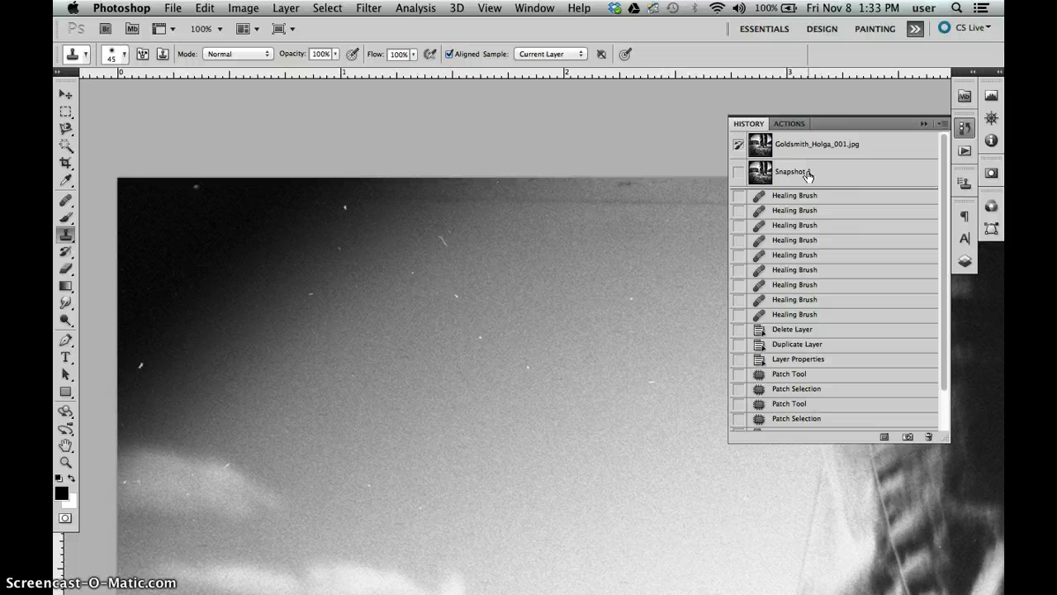
Step: Open the Dust & Scratches noise filter, preview the specks in the sky and set the radius to 4 pixels
{"action": "left_click", "coordinate": [370, 9]}
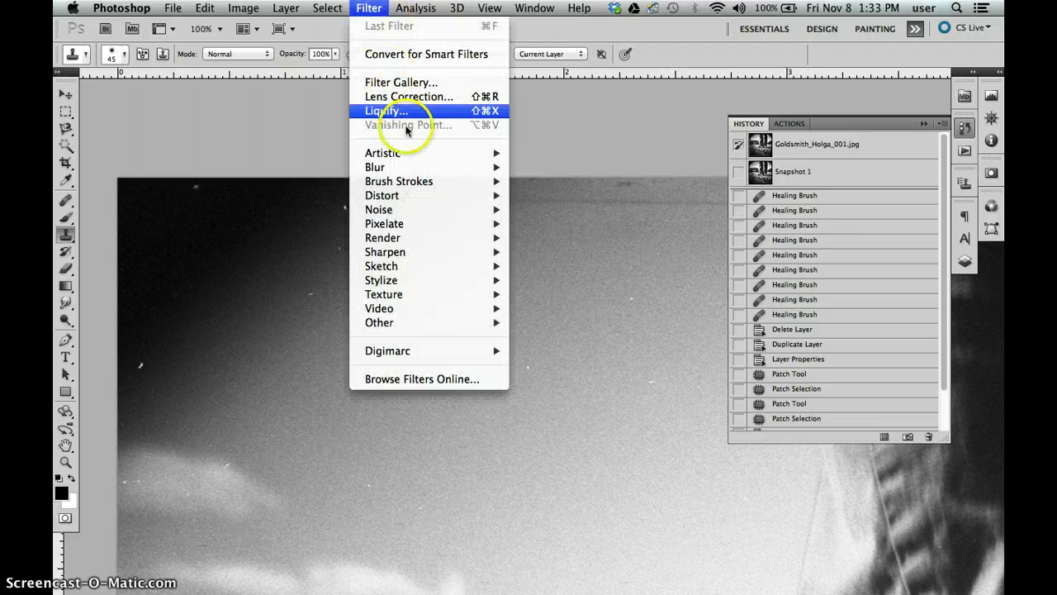
{"action": "mouse_move", "coordinate": [440, 211]}
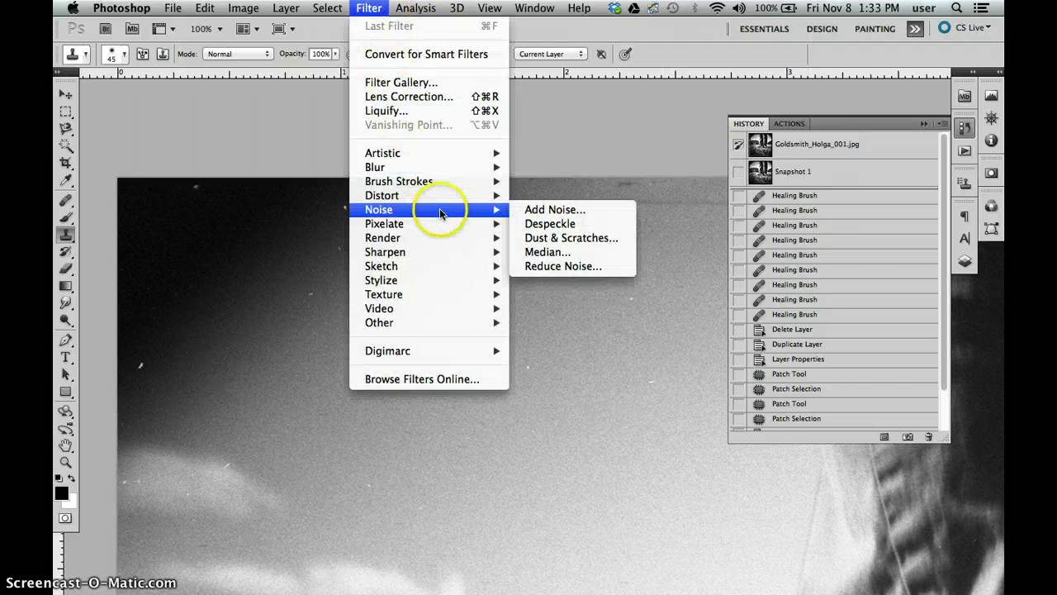
{"action": "left_click", "coordinate": [568, 237]}
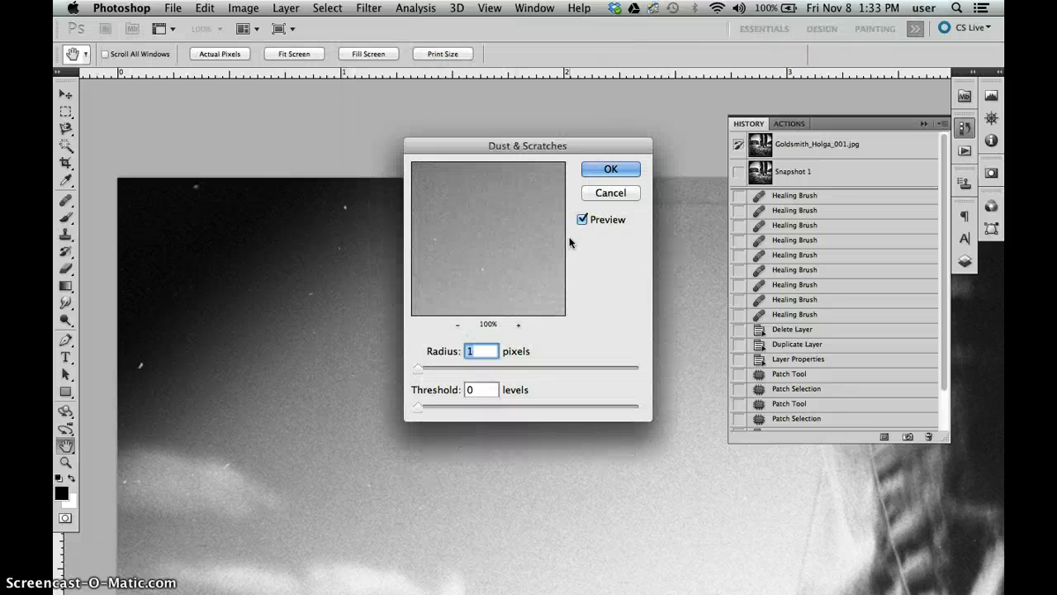
{"action": "left_click_drag", "start_coordinate": [447, 357], "coordinate": [372, 392]}
{"action": "left_click_drag", "start_coordinate": [499, 149], "coordinate": [630, 92]}
{"action": "left_click", "coordinate": [302, 309]}
{"action": "left_click", "coordinate": [389, 371]}
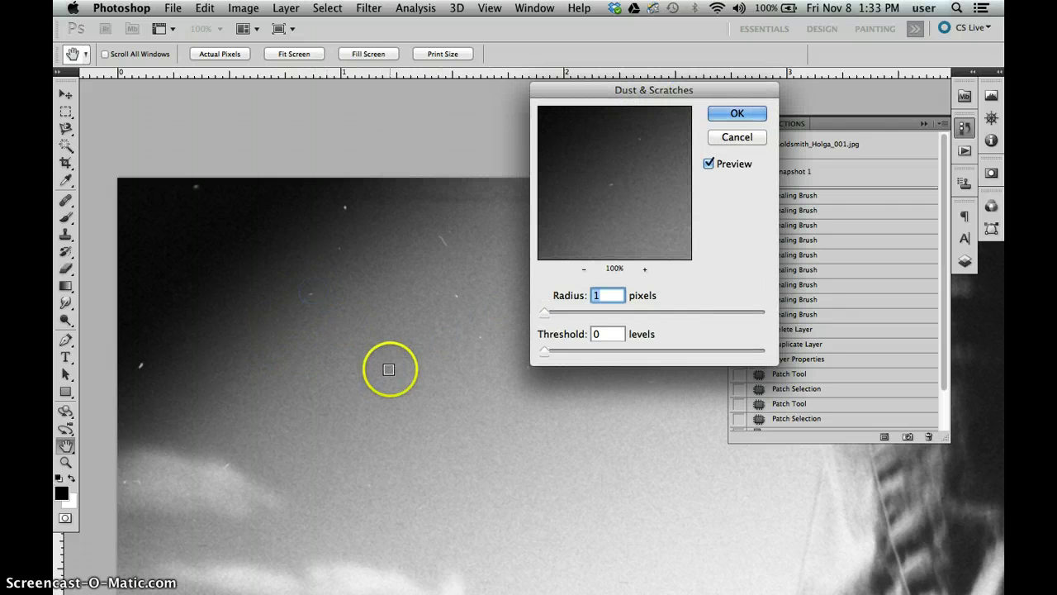
{"action": "left_click", "coordinate": [417, 306]}
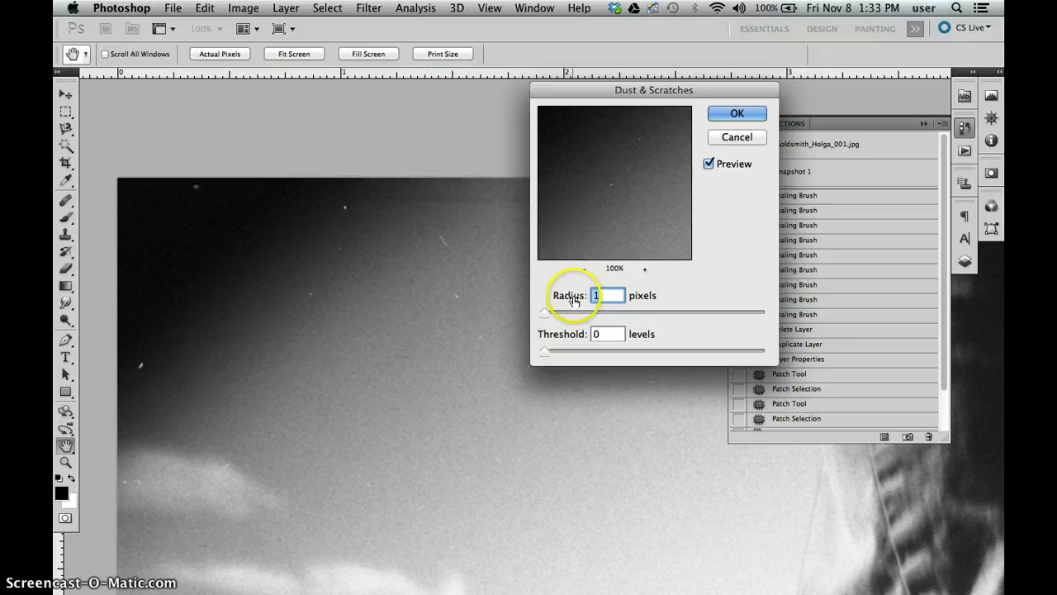
{"action": "left_click_drag", "start_coordinate": [574, 294], "coordinate": [579, 299]}
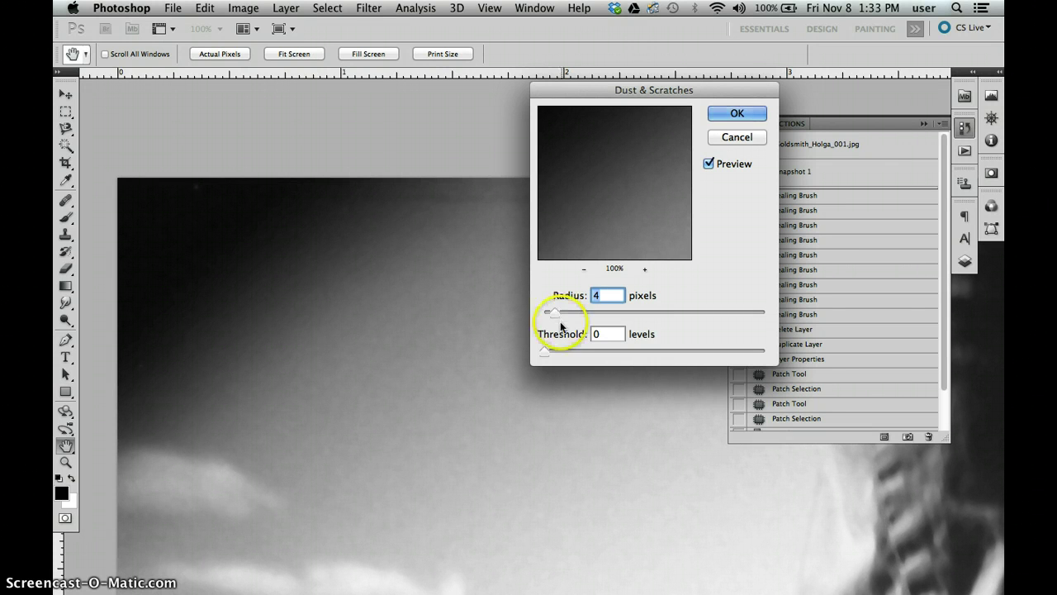
Step: Examine the filter preview's effect on detail in the building, shoes and trouser legs
{"action": "left_click", "coordinate": [416, 540]}
{"action": "left_click_drag", "start_coordinate": [423, 554], "coordinate": [371, 207]}
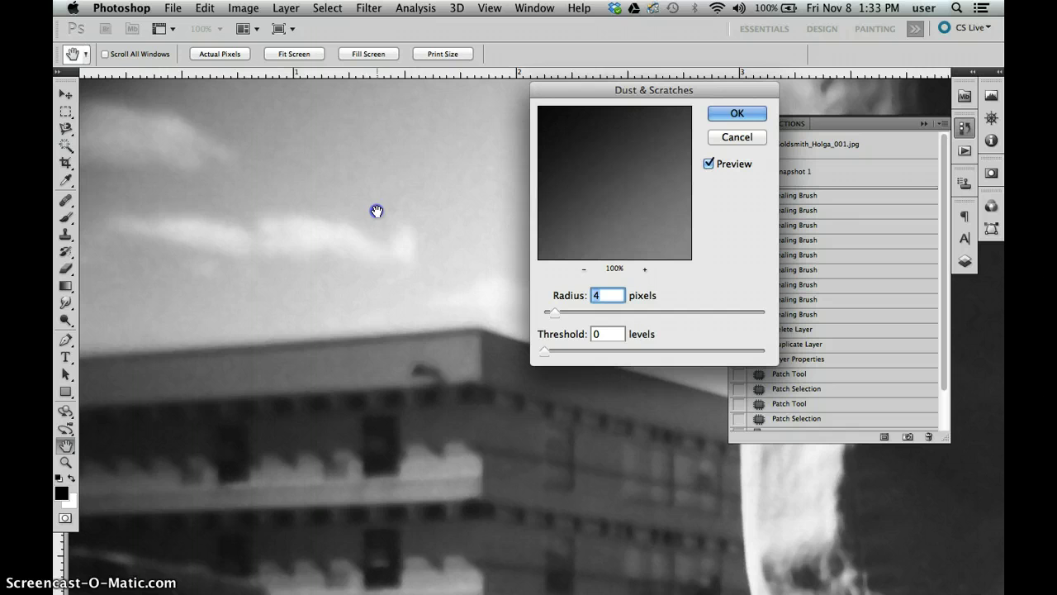
{"action": "left_click_drag", "start_coordinate": [519, 517], "coordinate": [344, 297]}
{"action": "left_click_drag", "start_coordinate": [472, 429], "coordinate": [278, 267]}
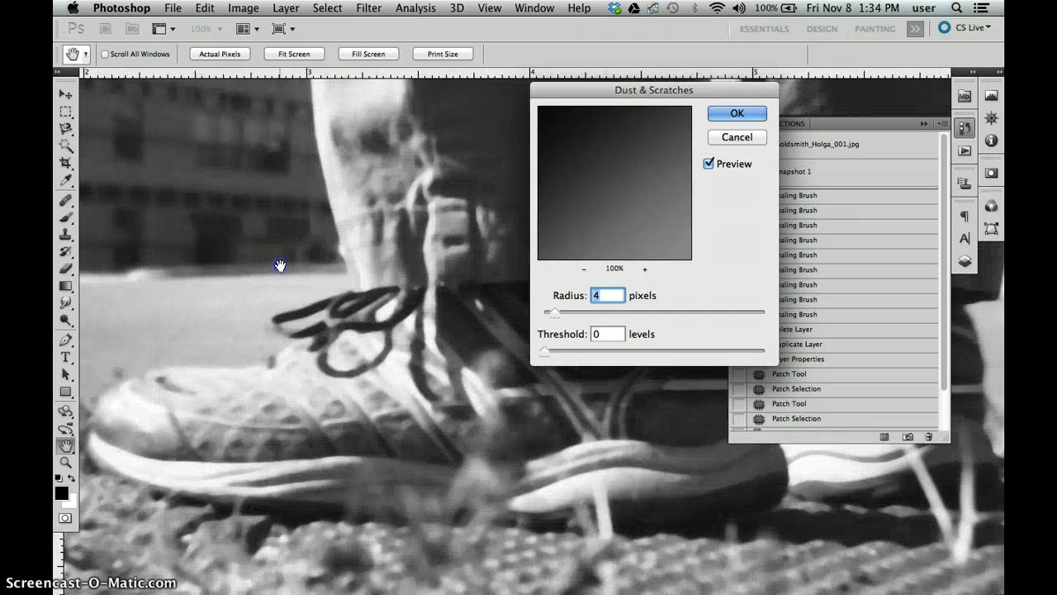
{"action": "left_click_drag", "start_coordinate": [342, 288], "coordinate": [108, 512]}
{"action": "left_click_drag", "start_coordinate": [239, 264], "coordinate": [124, 512]}
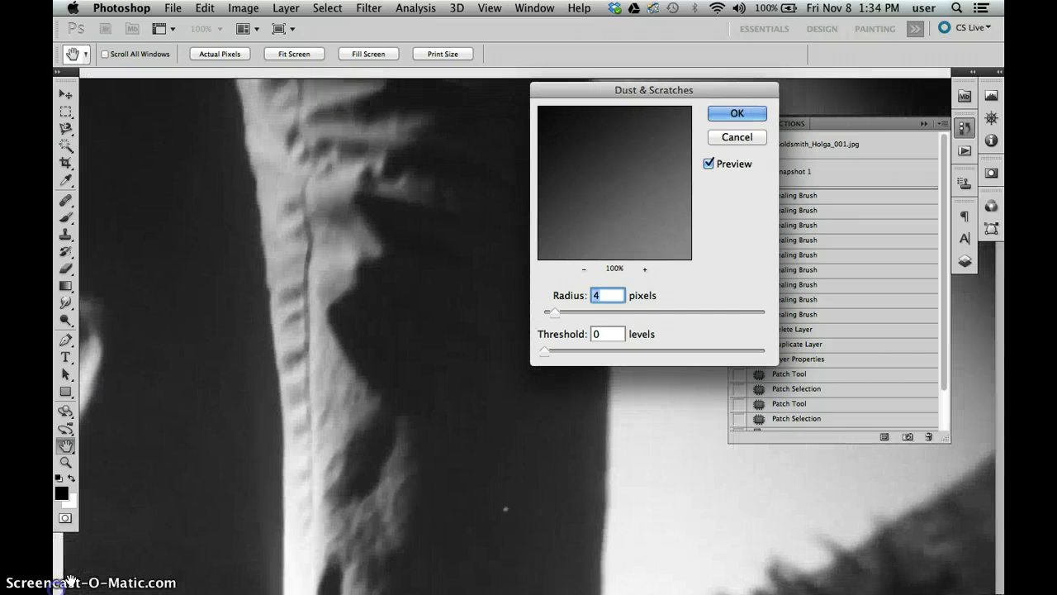
Step: Compare the Dust & Scratches preview on and off around the white speck in the dark trouser leg
{"action": "left_click_drag", "start_coordinate": [468, 543], "coordinate": [451, 434]}
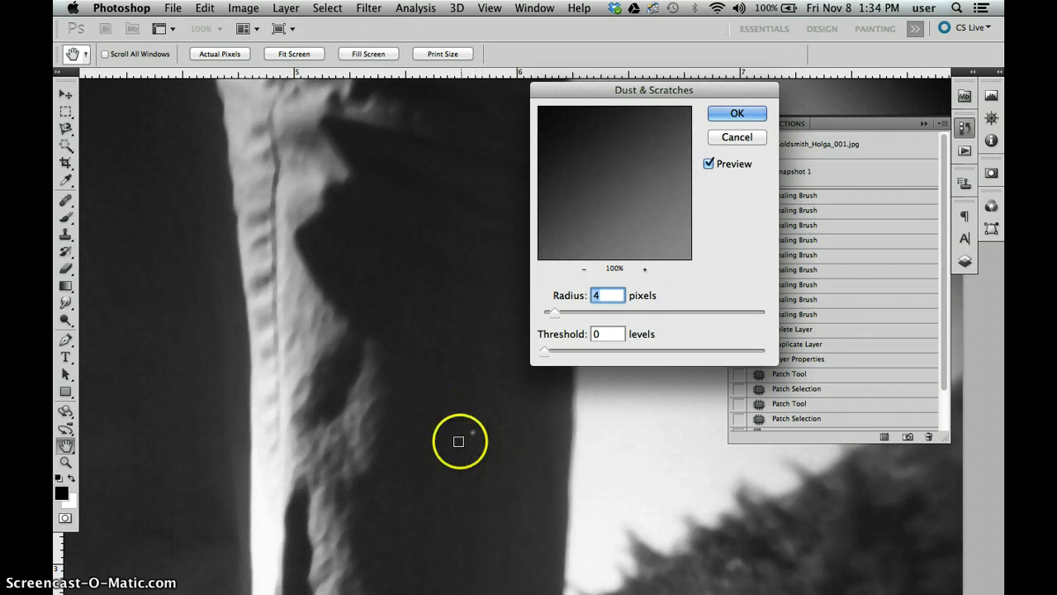
{"action": "left_click_drag", "start_coordinate": [507, 438], "coordinate": [472, 433]}
{"action": "left_click", "coordinate": [778, 128]}
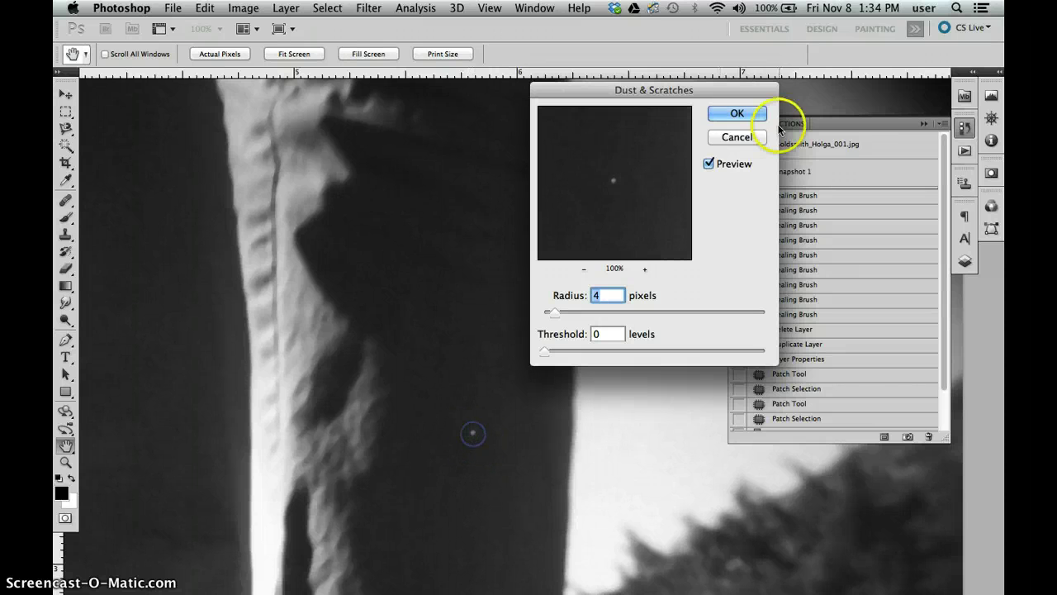
{"action": "left_click", "coordinate": [709, 164]}
{"action": "left_click", "coordinate": [709, 164]}
{"action": "left_click", "coordinate": [709, 163]}
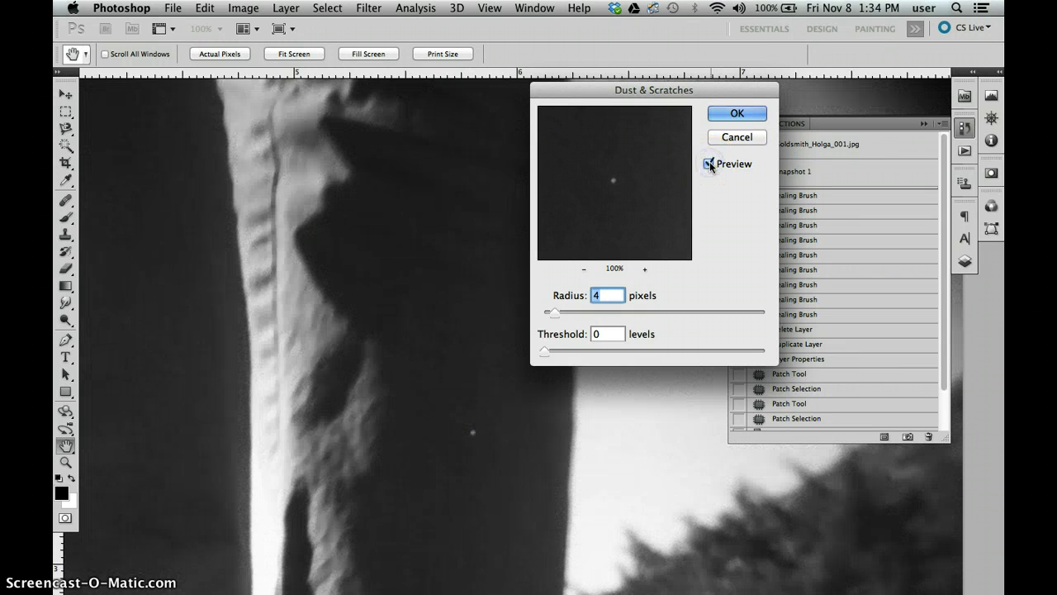
{"action": "left_click", "coordinate": [709, 164]}
{"action": "left_click", "coordinate": [708, 164]}
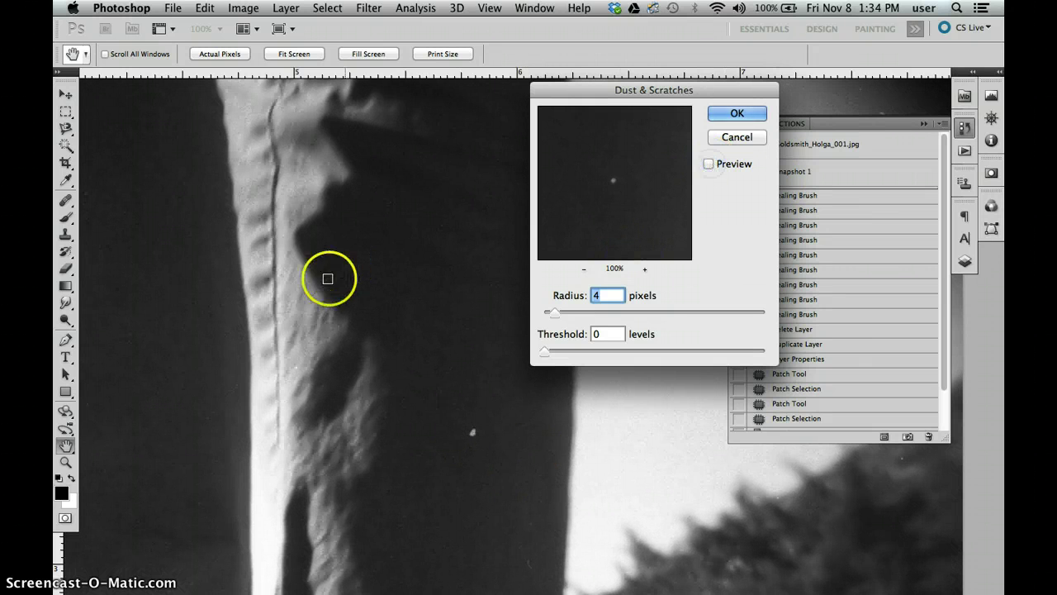
Step: Raise the Dust & Scratches threshold to 36 levels and compare the sky with and without the preview
{"action": "scroll", "coordinate": [587, 406], "scroll_direction": "left", "scroll_amount": 3}
{"action": "scroll", "coordinate": [587, 406], "scroll_direction": "up", "scroll_amount": 1}
{"action": "left_click_drag", "start_coordinate": [253, 300], "coordinate": [597, 417]}
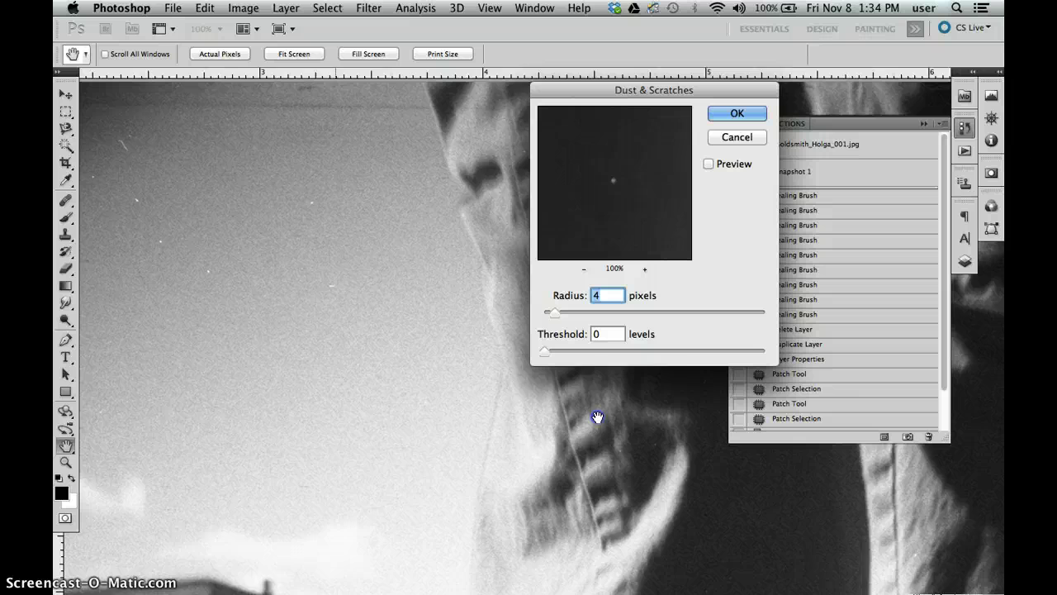
{"action": "left_click_drag", "start_coordinate": [365, 314], "coordinate": [450, 360]}
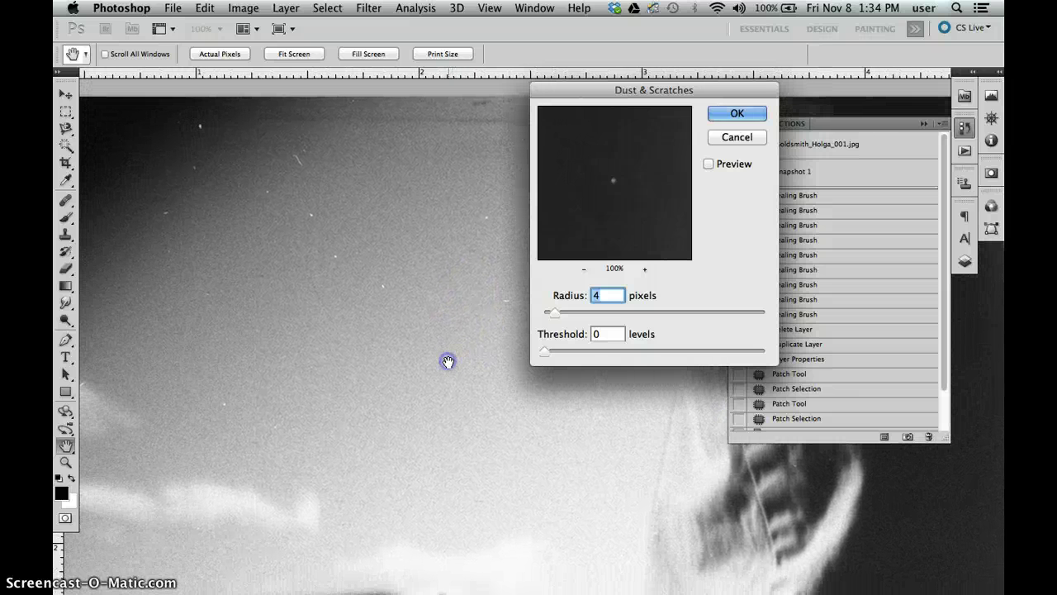
{"action": "left_click", "coordinate": [709, 164]}
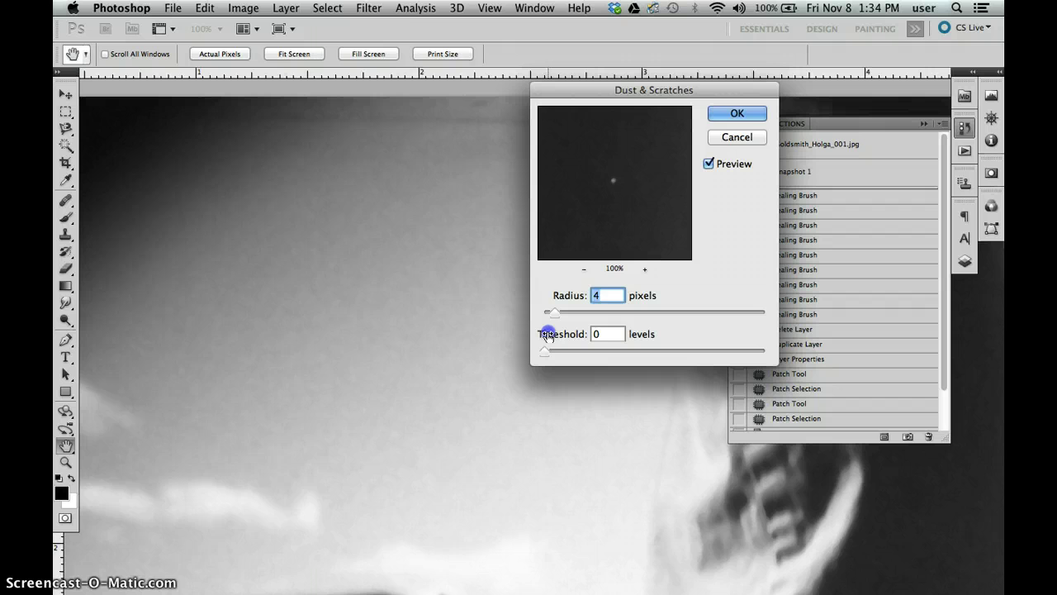
{"action": "left_click_drag", "start_coordinate": [548, 335], "coordinate": [571, 336]}
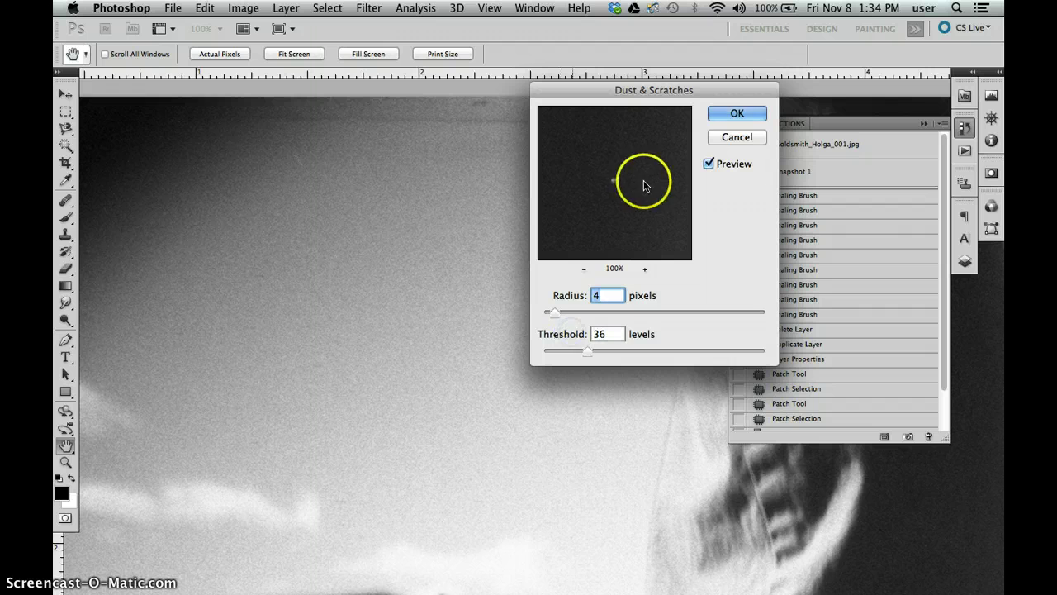
{"action": "left_click", "coordinate": [708, 165]}
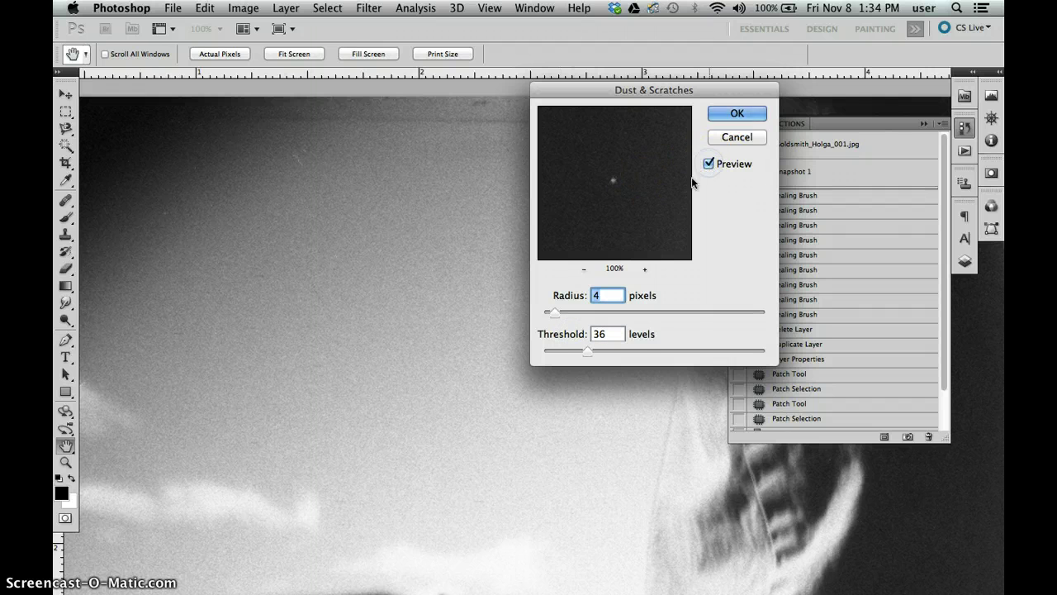
Step: Set the threshold to 23 levels, checking the specks and grain of the upper sky in the filter preview
{"action": "left_click_drag", "start_coordinate": [571, 338], "coordinate": [558, 338]}
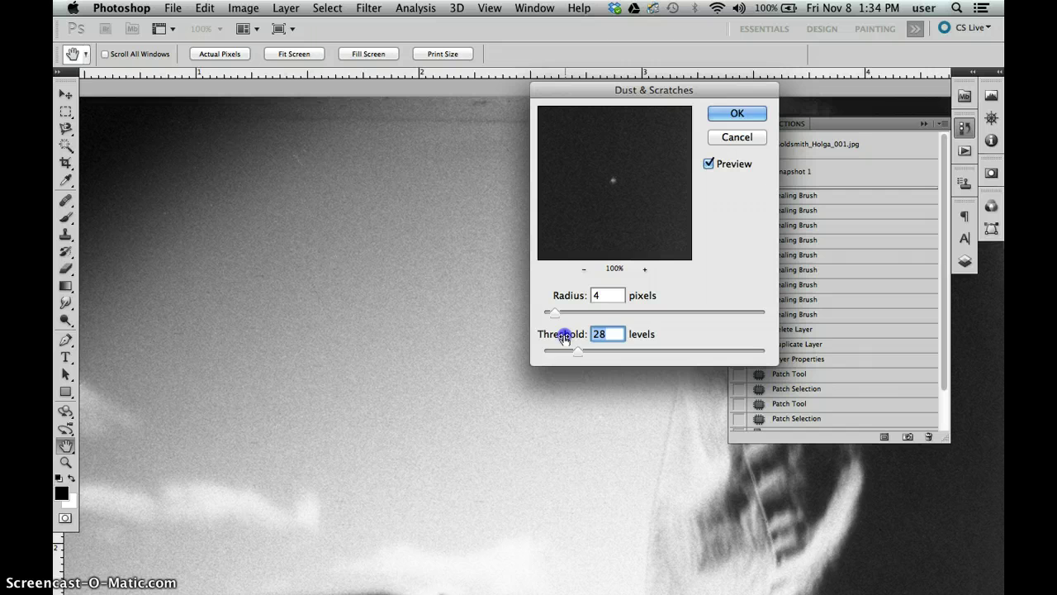
{"action": "key", "text": "Tab"}
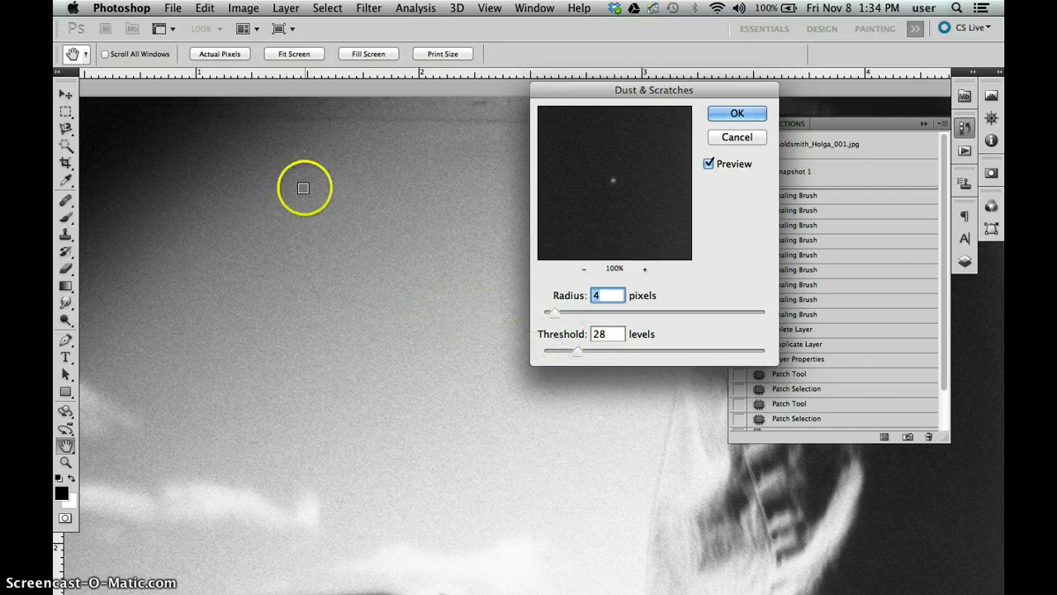
{"action": "left_click", "coordinate": [297, 158]}
{"action": "mouse_move", "coordinate": [623, 179]}
{"action": "left_mouse_down"}
{"action": "mouse_move", "coordinate": [614, 176]}
{"action": "mouse_move", "coordinate": [614, 189]}
{"action": "left_mouse_up"}
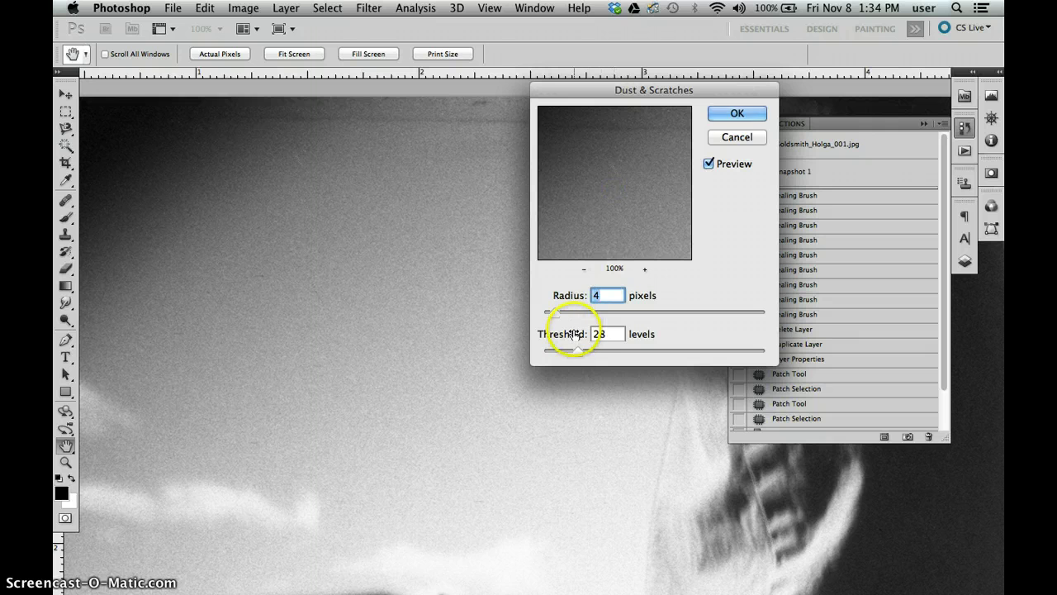
{"action": "left_click_drag", "start_coordinate": [567, 336], "coordinate": [569, 331]}
{"action": "left_click", "coordinate": [357, 248]}
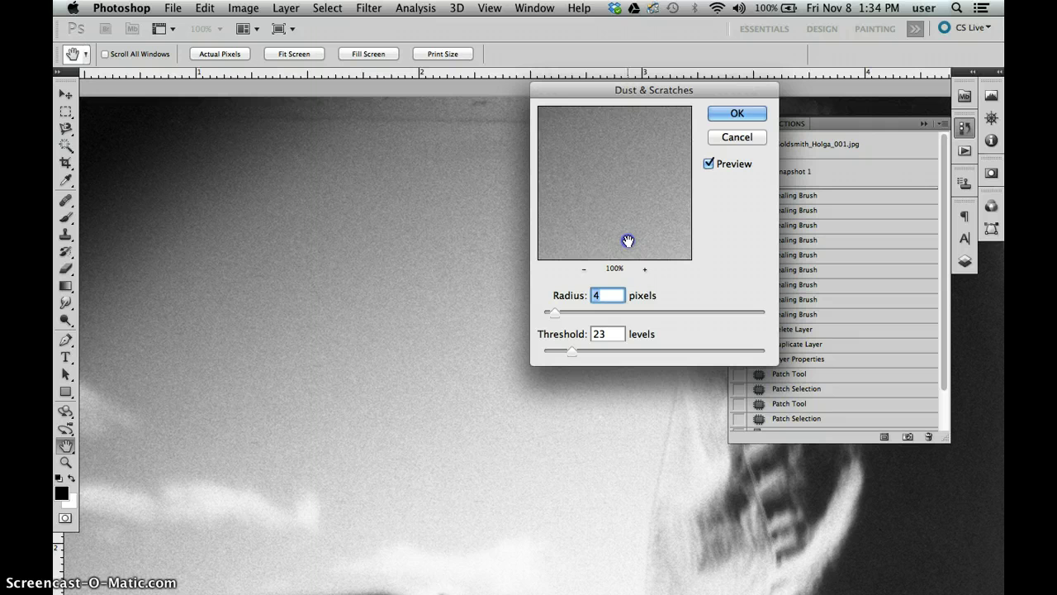
Step: Compare the filtered and unfiltered image, examining the specks in the sky and the seam detail on the trouser leg
{"action": "left_click", "coordinate": [707, 165]}
{"action": "left_click", "coordinate": [707, 164]}
{"action": "left_click", "coordinate": [707, 165]}
{"action": "left_click", "coordinate": [707, 165]}
{"action": "left_click", "coordinate": [707, 165]}
{"action": "left_click", "coordinate": [707, 165]}
{"action": "left_click", "coordinate": [707, 164]}
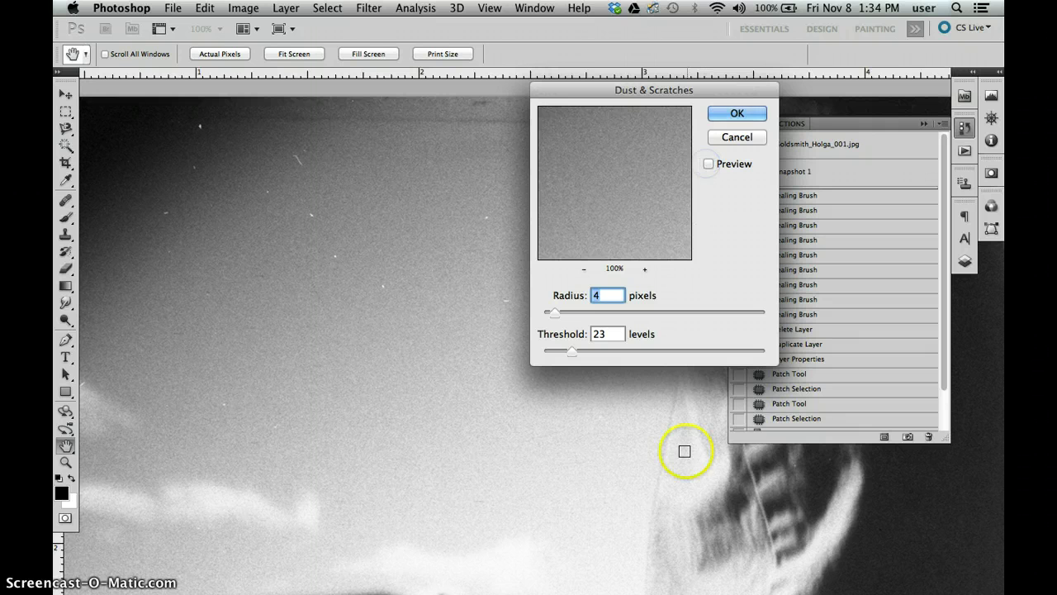
{"action": "left_click_drag", "start_coordinate": [696, 490], "coordinate": [213, 449]}
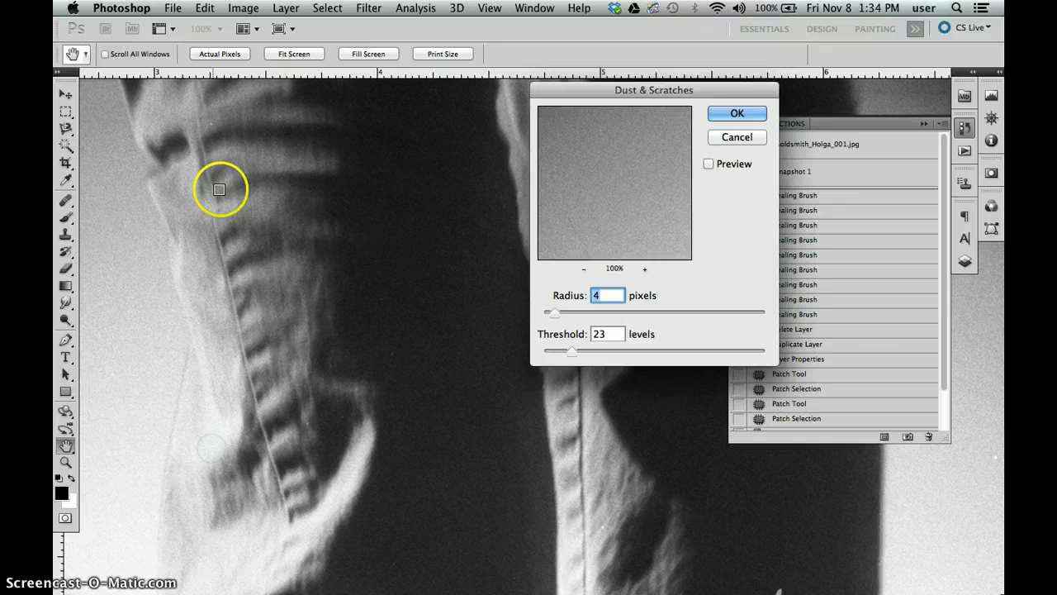
{"action": "left_click", "coordinate": [708, 164]}
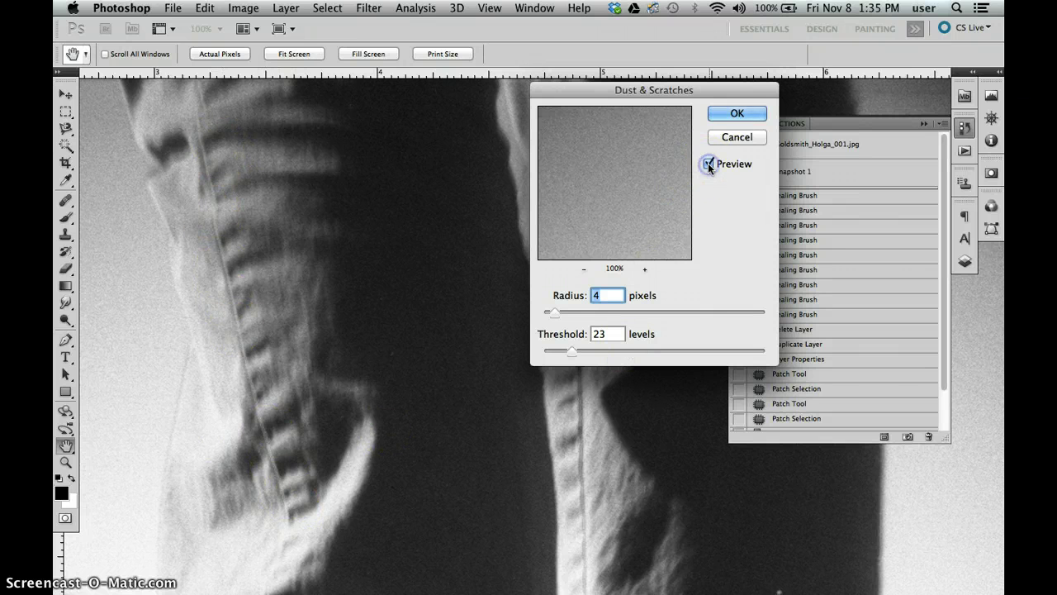
{"action": "left_click", "coordinate": [708, 164]}
{"action": "left_click", "coordinate": [708, 163]}
{"action": "left_click", "coordinate": [708, 163]}
{"action": "left_click", "coordinate": [708, 163]}
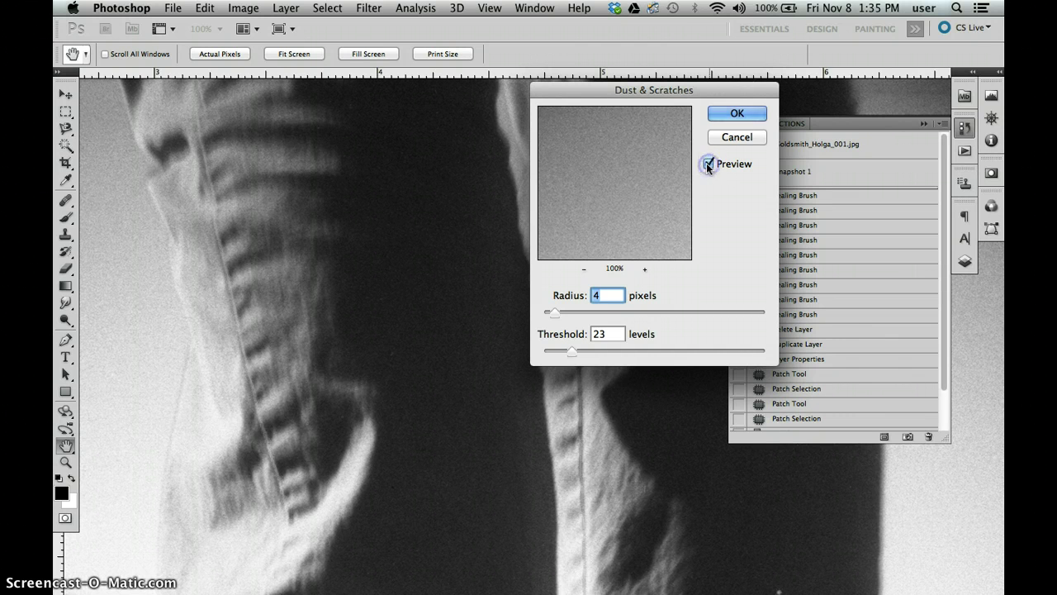
Step: Set the radius to 5 pixels, check the trouser seam with the preview on and off, and apply the filter
{"action": "left_click", "coordinate": [567, 297]}
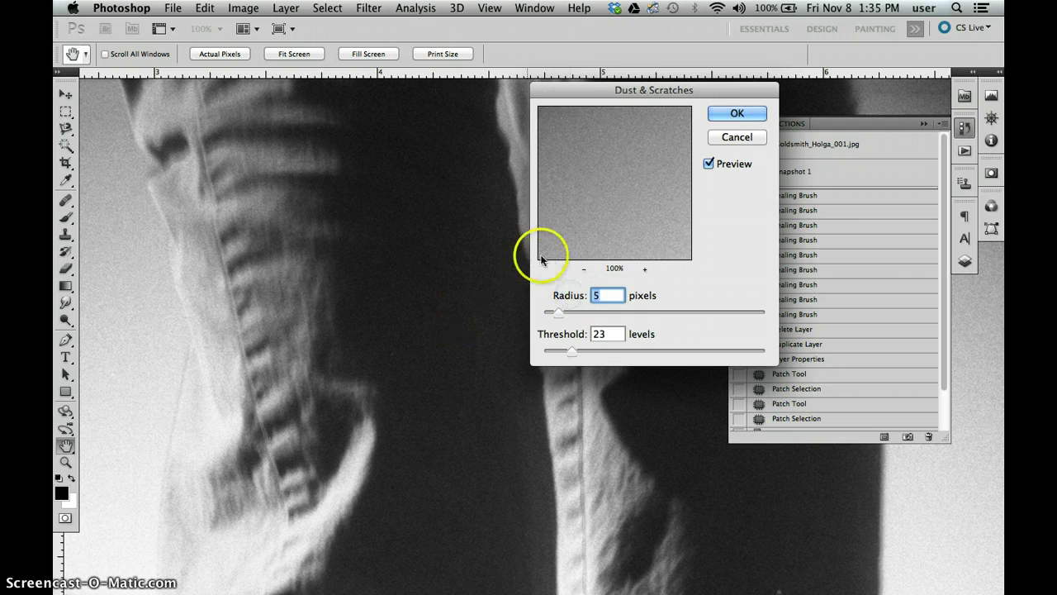
{"action": "left_click", "coordinate": [401, 319]}
{"action": "left_click", "coordinate": [264, 400]}
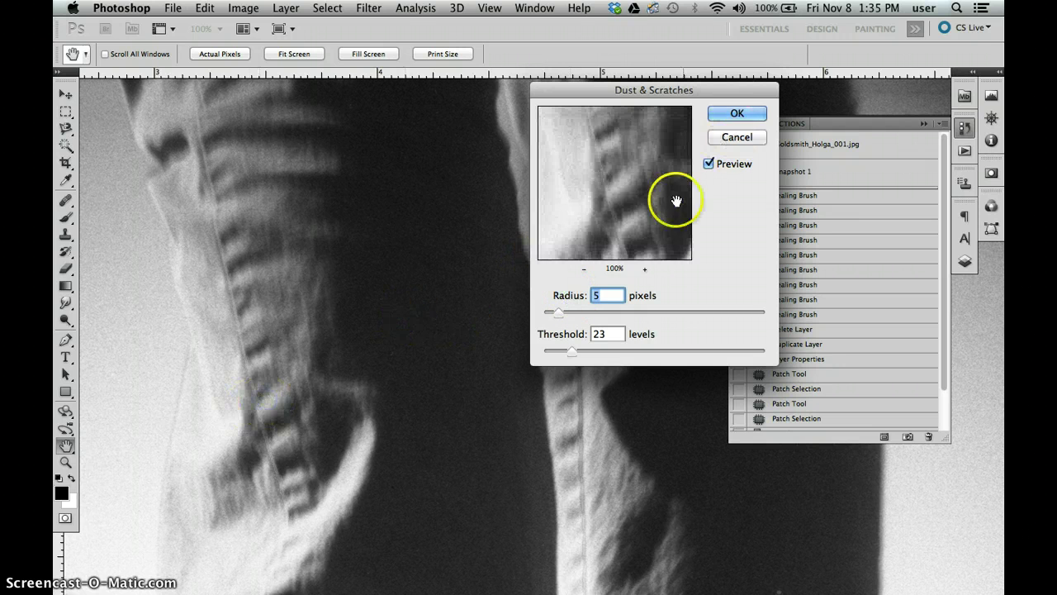
{"action": "left_click_drag", "start_coordinate": [675, 201], "coordinate": [668, 234]}
{"action": "left_click", "coordinate": [709, 163]}
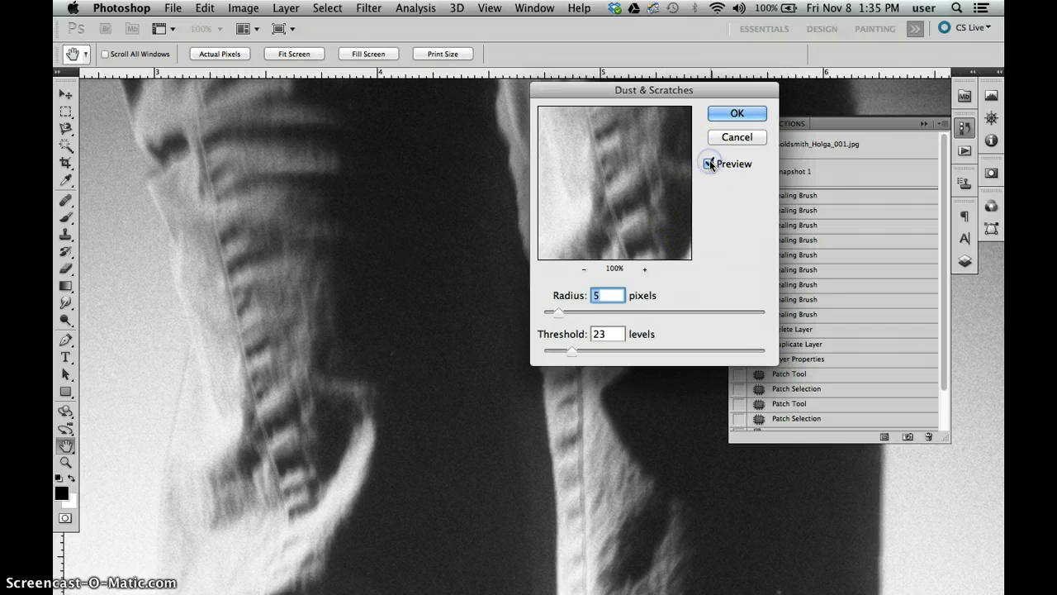
{"action": "left_click", "coordinate": [709, 163]}
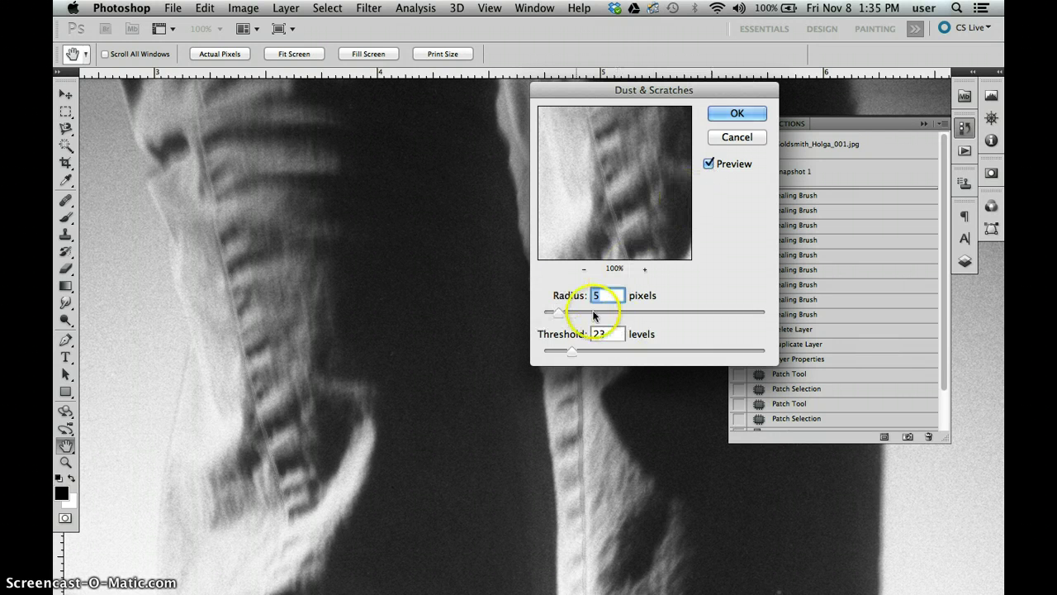
{"action": "left_click", "coordinate": [737, 113]}
Step: Take a new history snapshot of the filtered Dust & Scratches state
{"action": "left_click", "coordinate": [836, 421]}
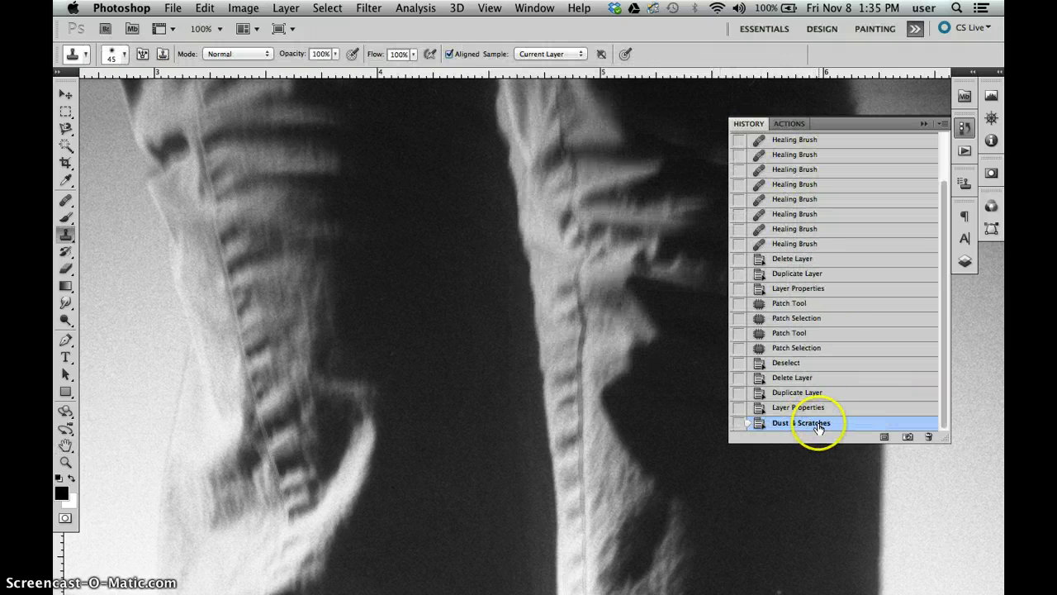
{"action": "left_click", "coordinate": [908, 435]}
{"action": "left_click_drag", "start_coordinate": [945, 344], "coordinate": [944, 327]}
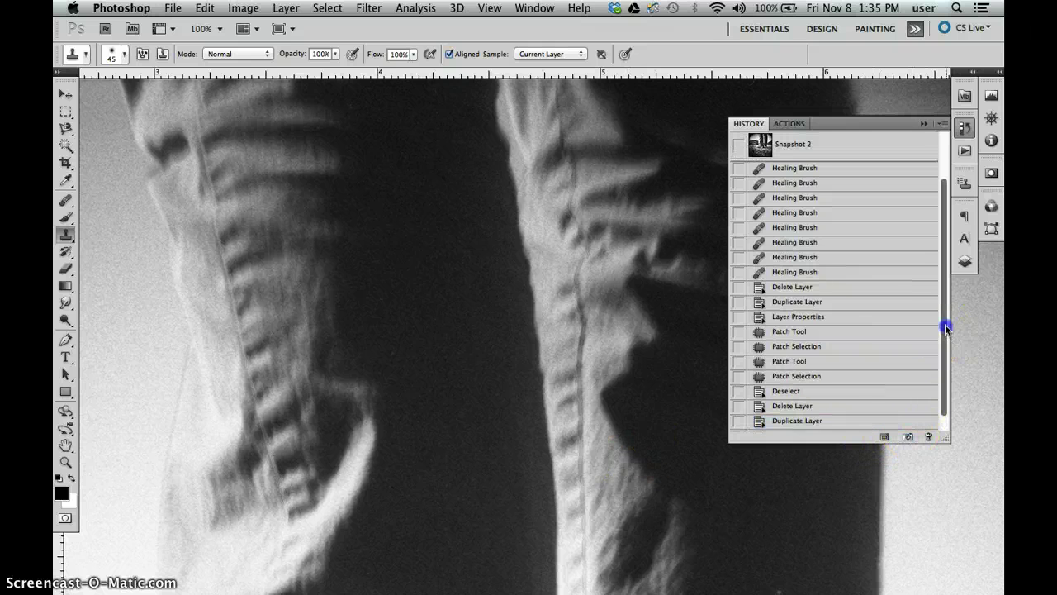
Step: Return the image to Snapshot 1 and choose the History Brush with Snapshot 2 as its source
{"action": "left_click", "coordinate": [789, 171]}
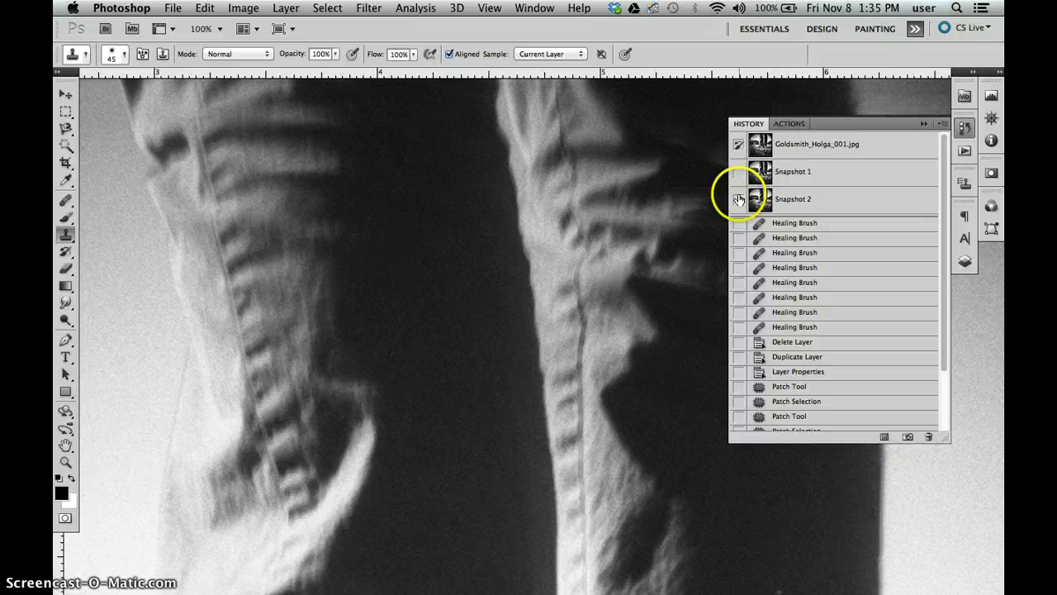
{"action": "left_click", "coordinate": [821, 175]}
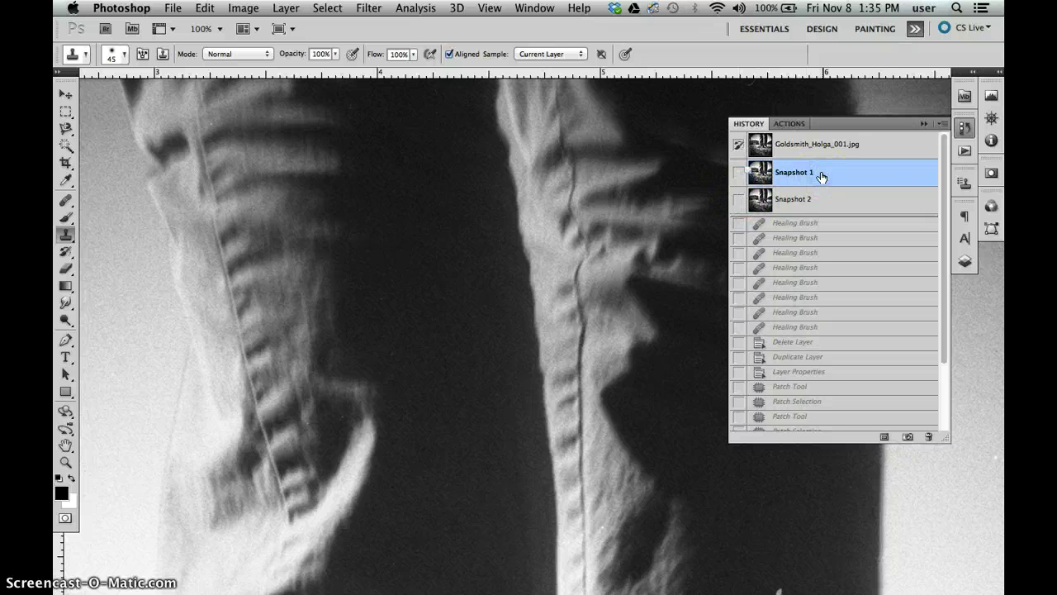
{"action": "left_click", "coordinate": [741, 199]}
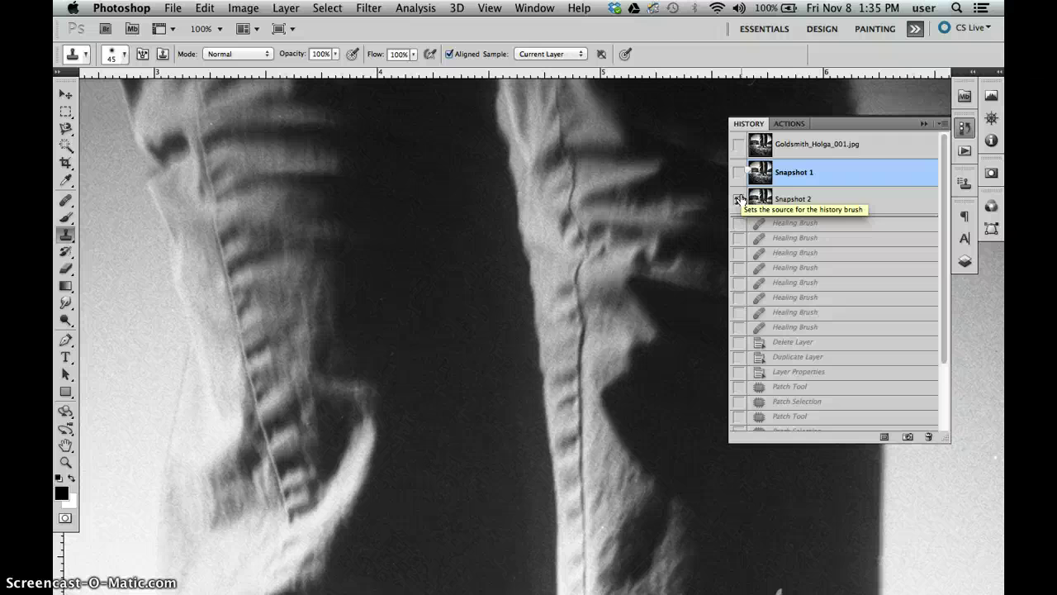
{"action": "left_click", "coordinate": [65, 250]}
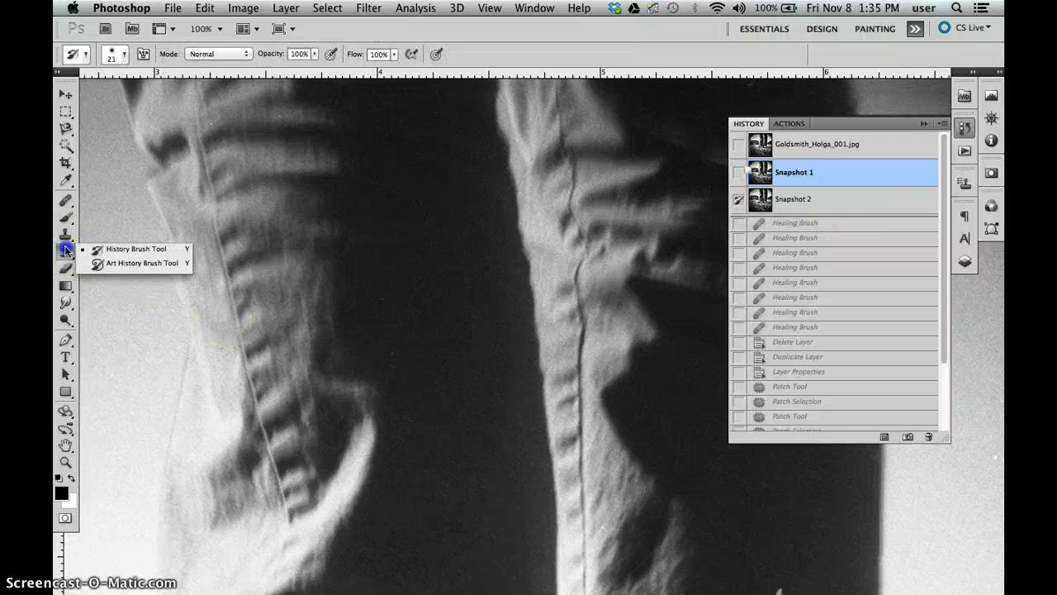
{"action": "left_click", "coordinate": [100, 249]}
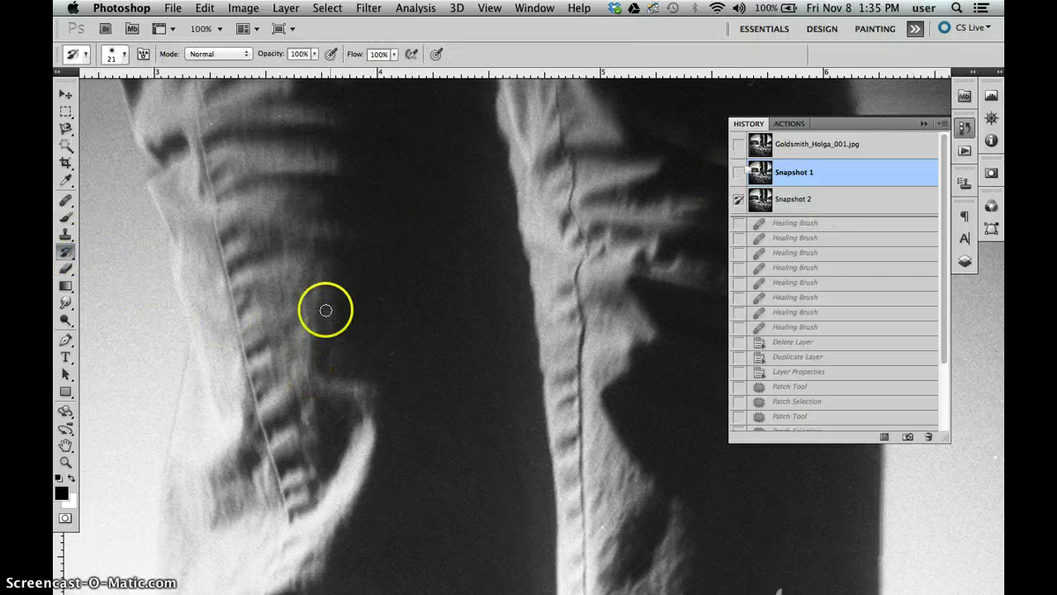
Step: Set the History Brush size to 45 and paint out the specks in the dark upper-left corner of the photo
{"action": "key", "text": "space"}
{"action": "left_click_drag", "start_coordinate": [326, 306], "coordinate": [490, 330]}
{"action": "left_click_drag", "start_coordinate": [326, 308], "coordinate": [533, 345]}
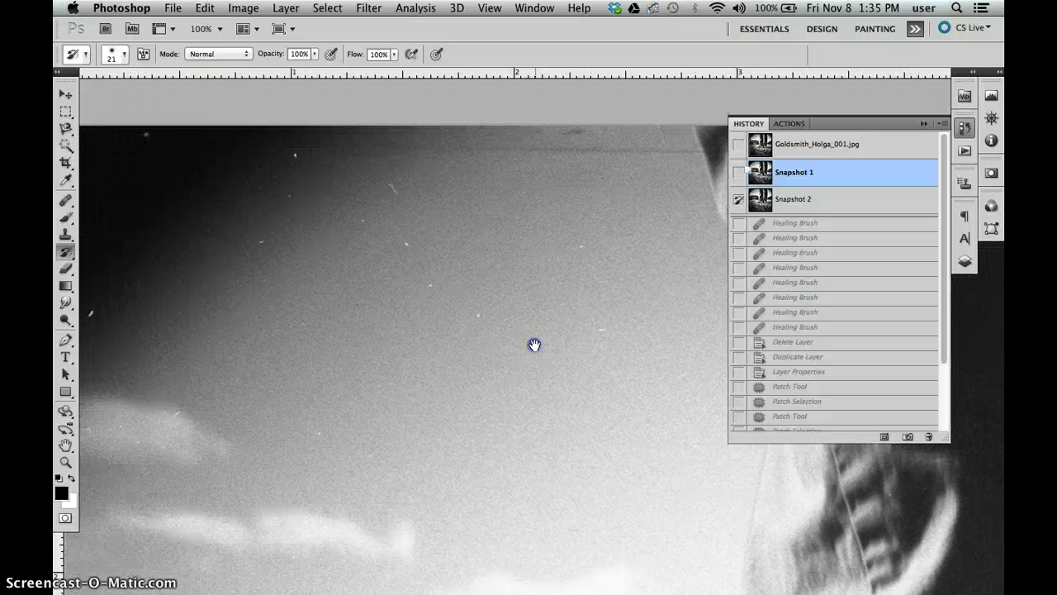
{"action": "key", "text": "space"}
{"action": "left_click_drag", "start_coordinate": [305, 333], "coordinate": [369, 340]}
{"action": "scroll", "coordinate": [369, 340], "scroll_direction": "left", "scroll_amount": 5}
{"action": "left_click", "coordinate": [378, 326]}
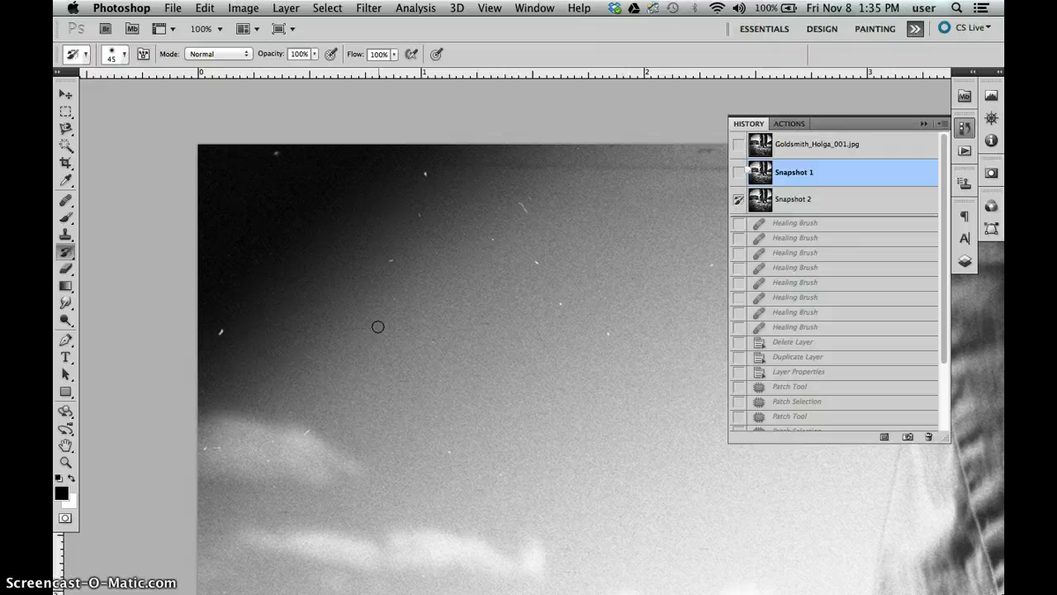
{"action": "left_click", "coordinate": [226, 321]}
{"action": "left_click", "coordinate": [217, 335]}
{"action": "left_click", "coordinate": [220, 331]}
{"action": "left_click", "coordinate": [277, 154]}
{"action": "left_click", "coordinate": [277, 154]}
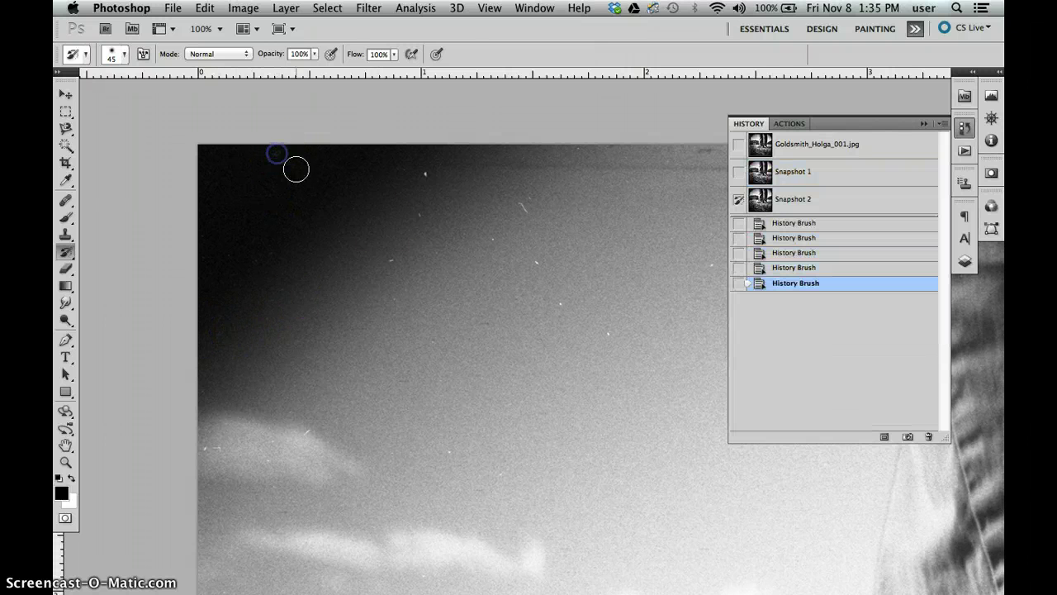
Step: Paint out the white specks along the edge of the dark upper-left corner with the History Brush
{"action": "left_click", "coordinate": [387, 256]}
{"action": "left_click", "coordinate": [391, 261]}
{"action": "left_click", "coordinate": [391, 261]}
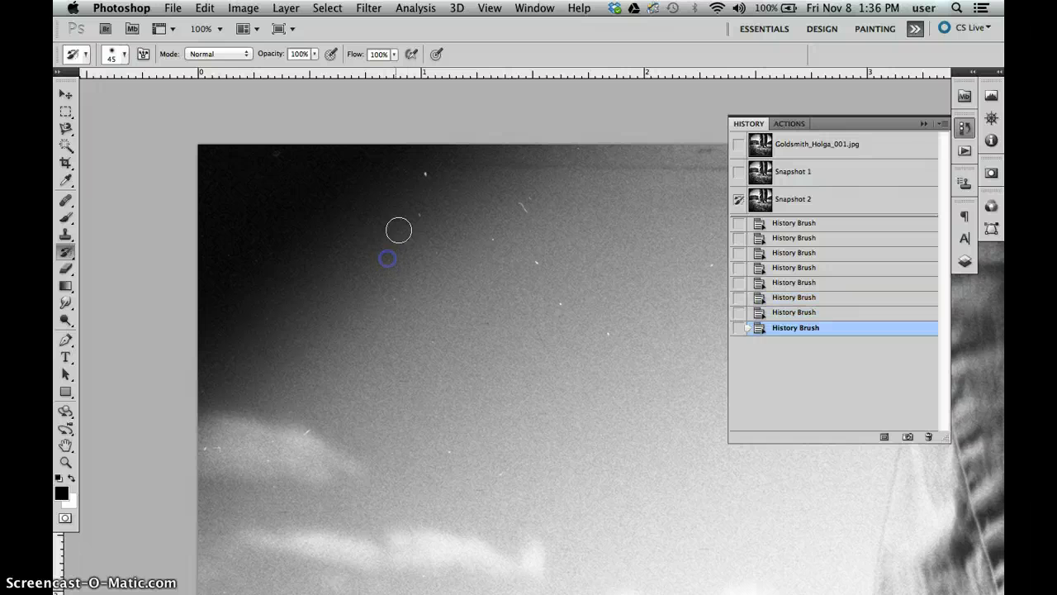
{"action": "left_click", "coordinate": [418, 212]}
{"action": "left_click", "coordinate": [427, 172]}
{"action": "left_click", "coordinate": [427, 172]}
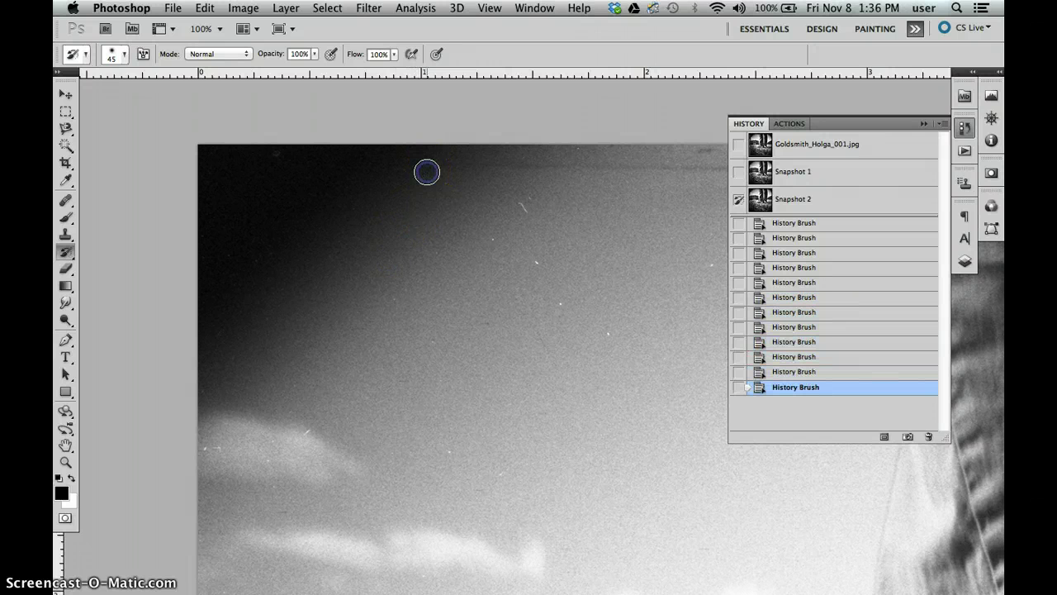
Step: Brush away the short scratch and the scattered specks in the mid-grey sky beside the dark corner
{"action": "left_click", "coordinate": [524, 189]}
{"action": "left_click", "coordinate": [528, 201]}
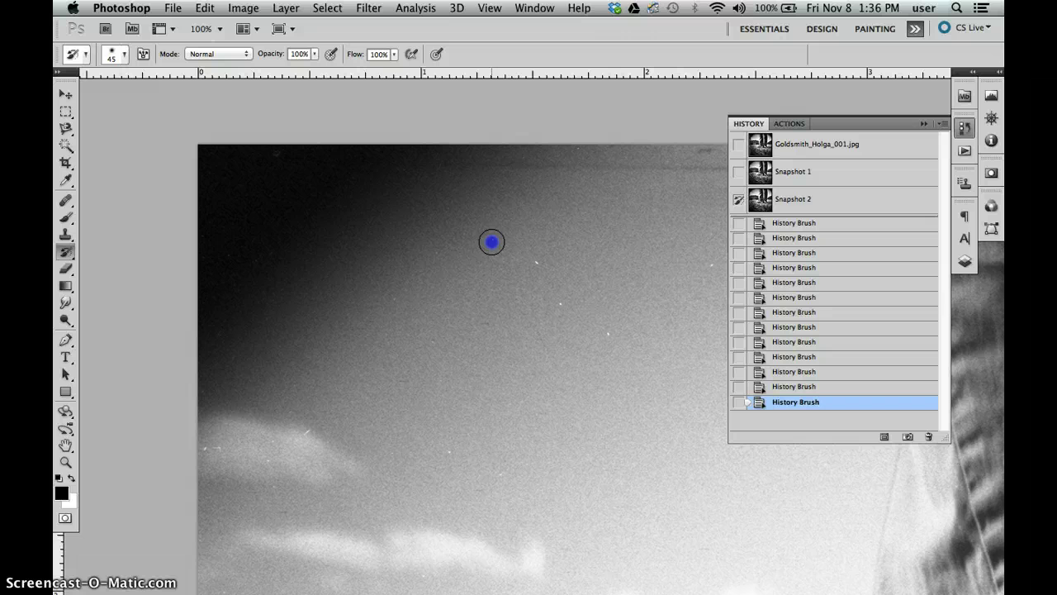
{"action": "left_click", "coordinate": [491, 242]}
{"action": "left_click", "coordinate": [536, 266]}
{"action": "left_click", "coordinate": [558, 305]}
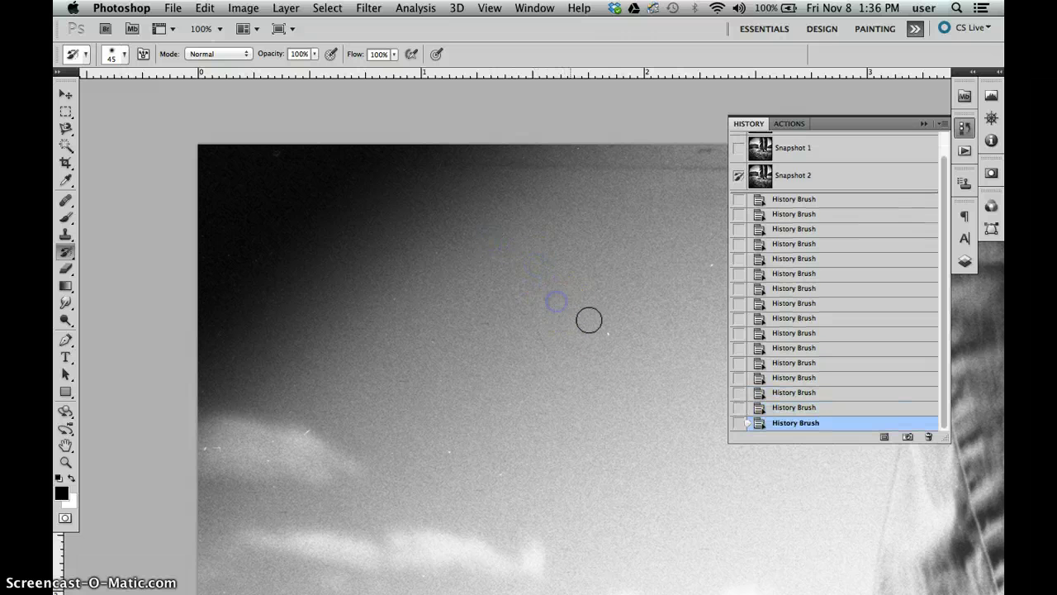
{"action": "left_click", "coordinate": [609, 335]}
Step: Paint out the remaining specks in the sky near the trouser leg, along the photo's top edge and above the clouds
{"action": "scroll", "coordinate": [578, 330], "scroll_direction": "right", "scroll_amount": 5}
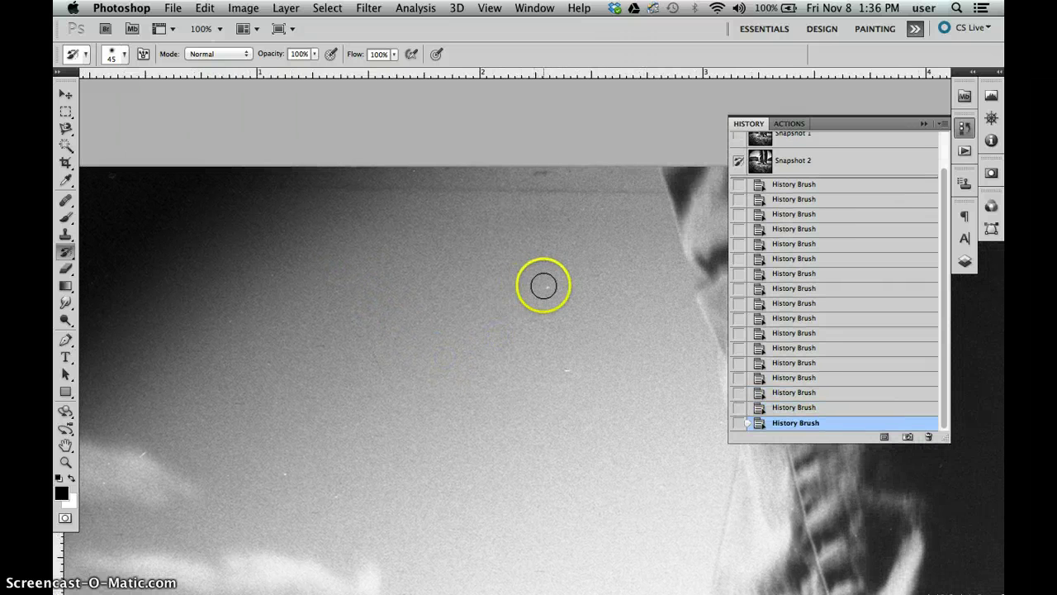
{"action": "left_click", "coordinate": [543, 285]}
{"action": "left_click", "coordinate": [568, 371]}
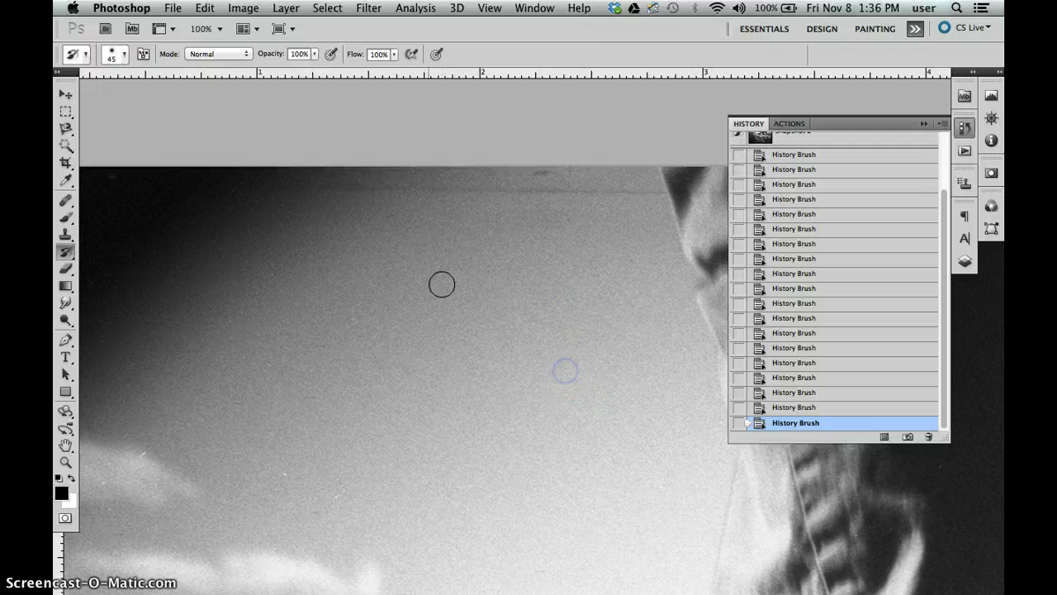
{"action": "scroll", "coordinate": [496, 290], "scroll_direction": "left", "scroll_amount": 5}
{"action": "left_click", "coordinate": [553, 174]}
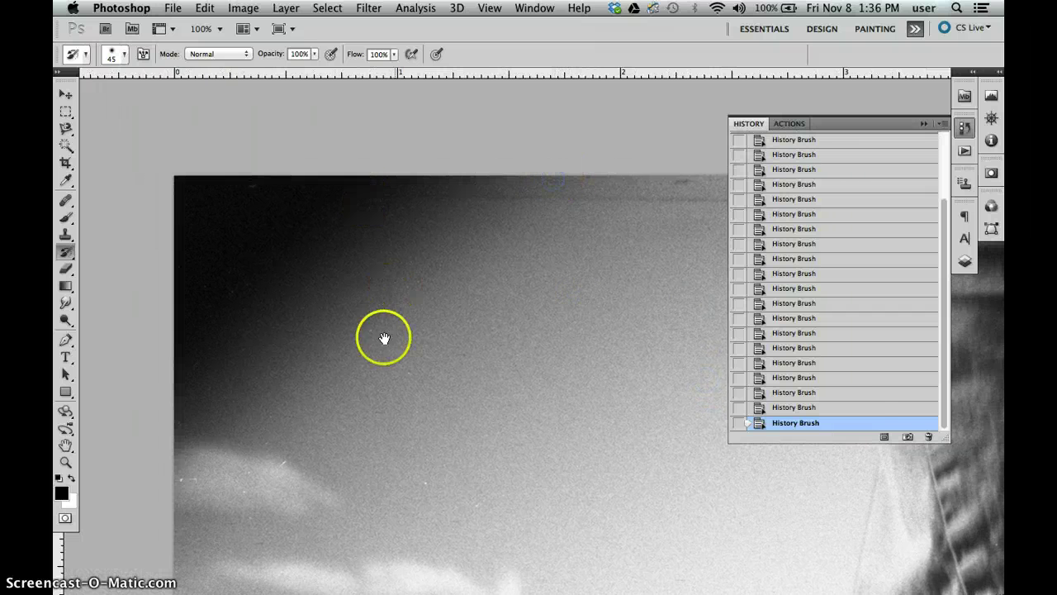
{"action": "left_click_drag", "start_coordinate": [384, 338], "coordinate": [422, 202]}
{"action": "left_click", "coordinate": [445, 242]}
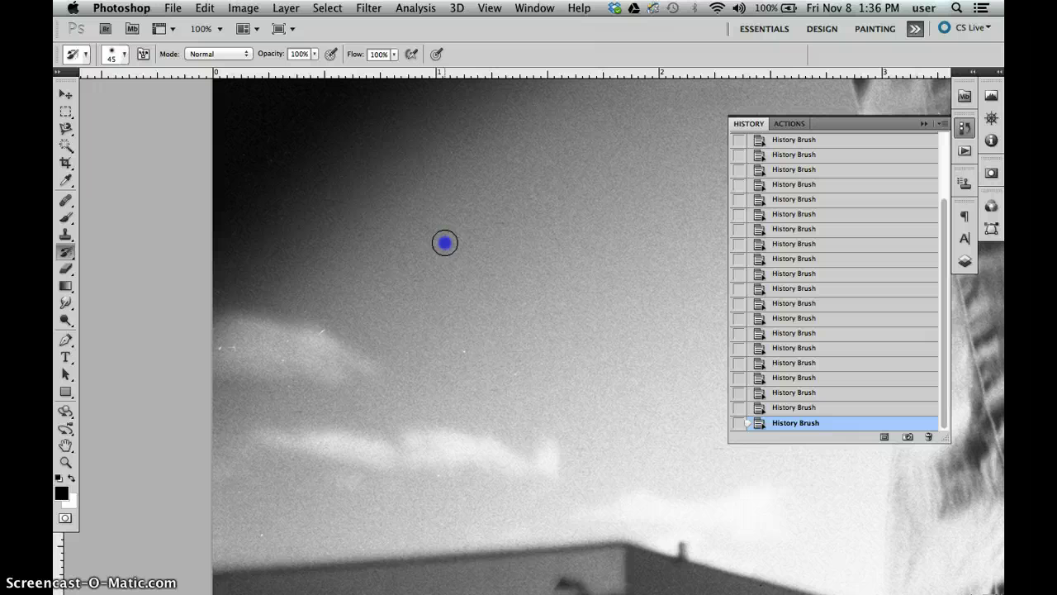
{"action": "left_click", "coordinate": [467, 351]}
Step: Remove the specks on the building's side wall beside the trouser leg and near its corner, working at 100% zoom
{"action": "key", "text": "super+0"}
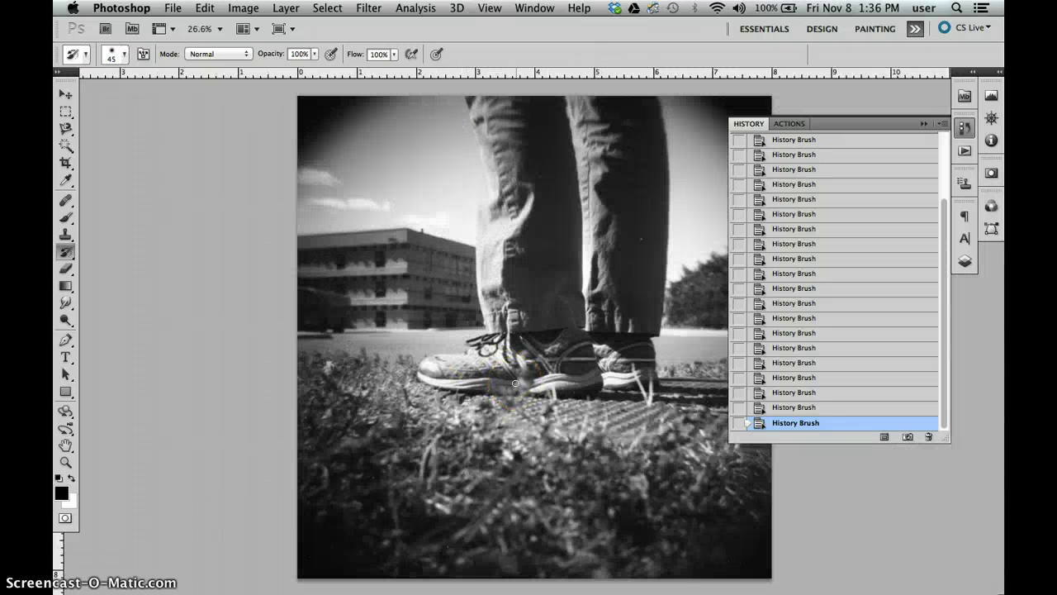
{"action": "key", "text": "super+1"}
{"action": "left_click_drag", "start_coordinate": [348, 311], "coordinate": [436, 408]}
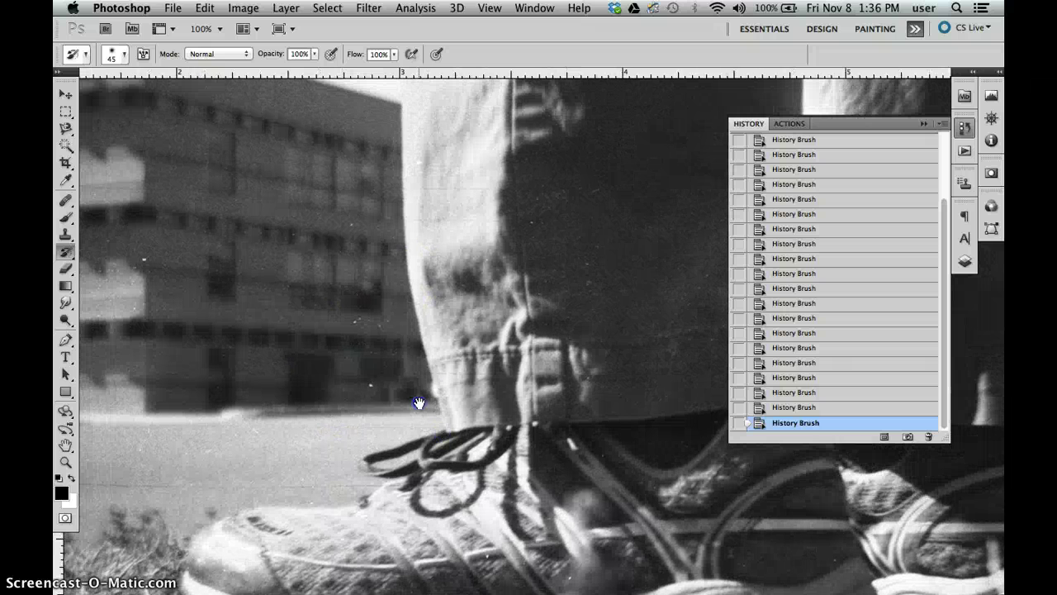
{"action": "left_click", "coordinate": [369, 384]}
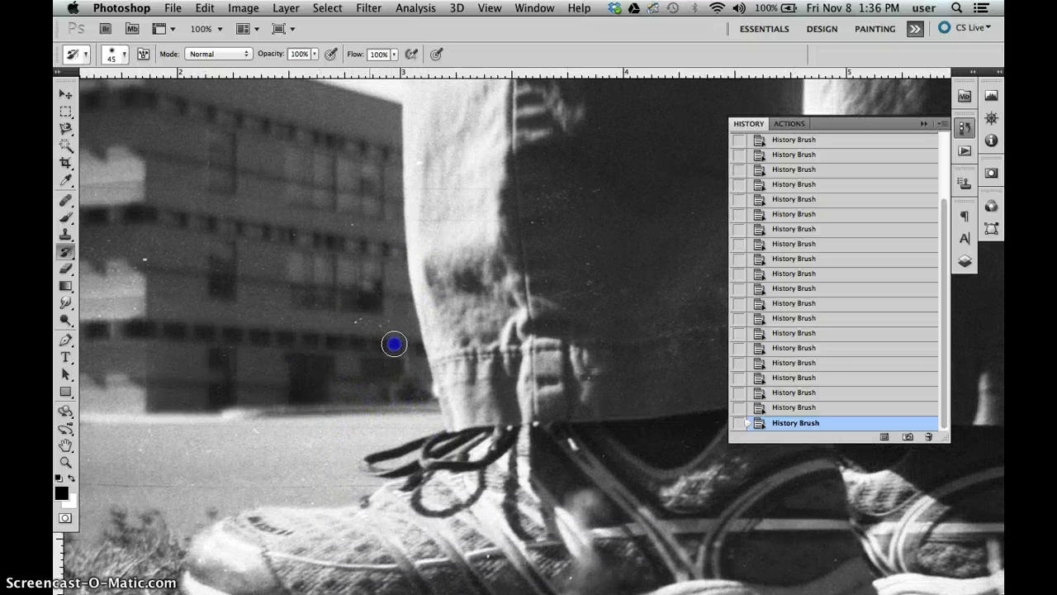
{"action": "left_click_drag", "start_coordinate": [322, 316], "coordinate": [500, 321]}
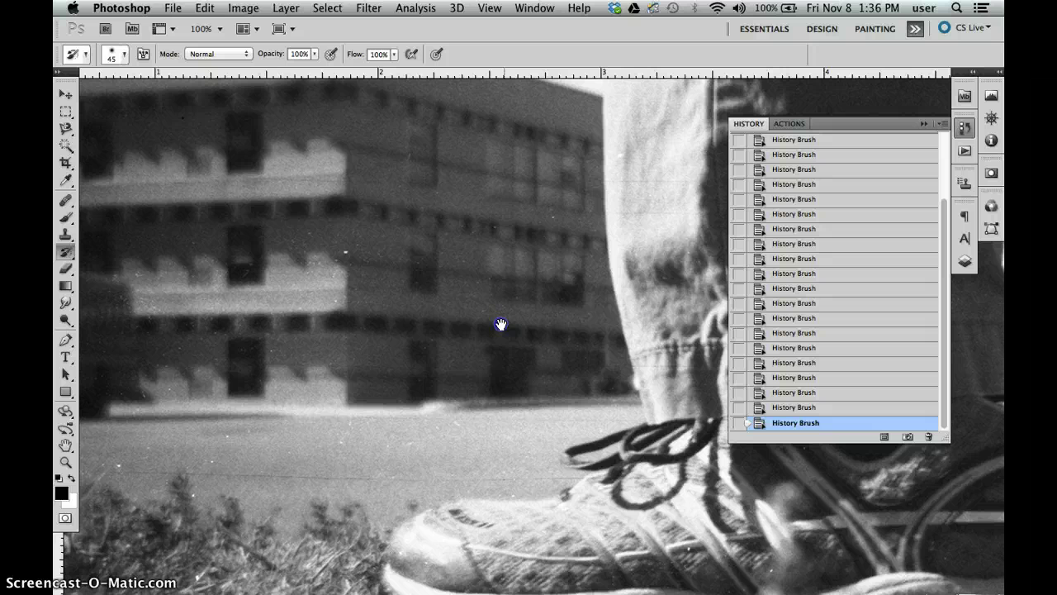
{"action": "left_click", "coordinate": [361, 262]}
Step: Paint out the dust over the dark vehicle and lower balconies, and brush along the thin scratch across the pavement
{"action": "left_click_drag", "start_coordinate": [282, 283], "coordinate": [436, 282]}
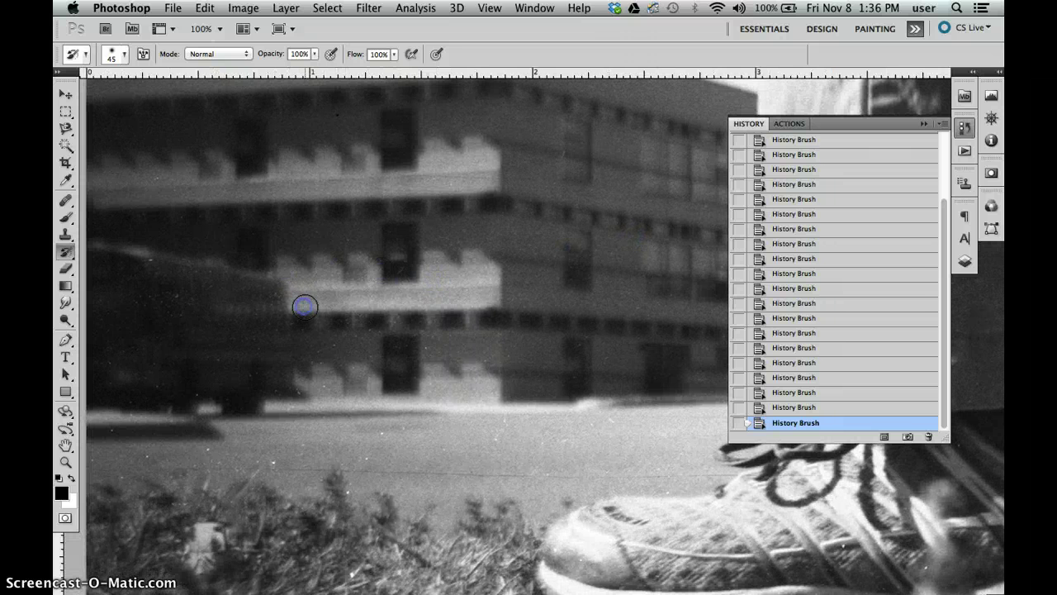
{"action": "left_click_drag", "start_coordinate": [304, 307], "coordinate": [465, 255]}
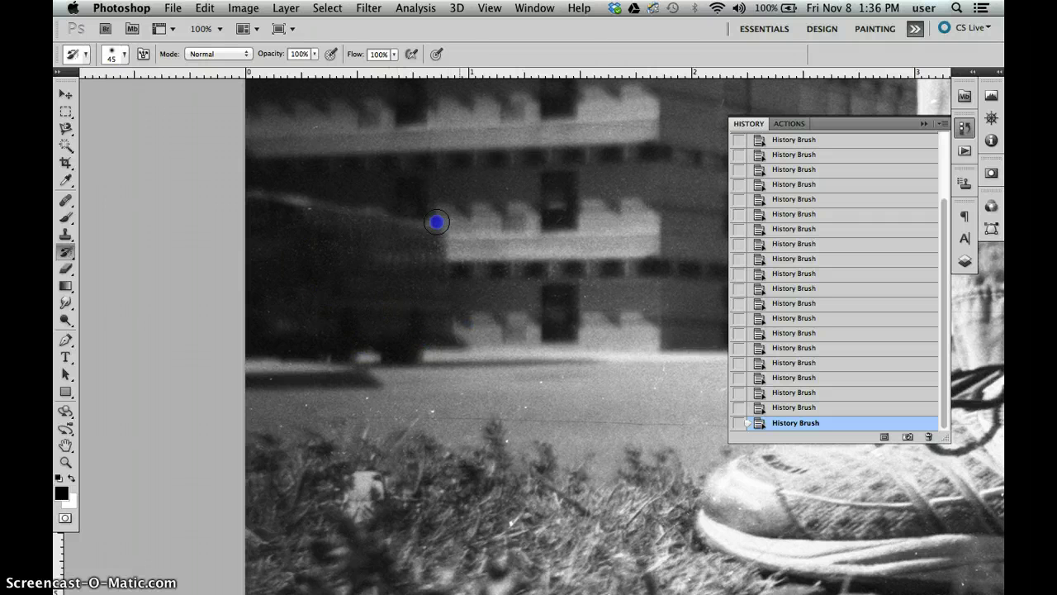
{"action": "left_click", "coordinate": [290, 344]}
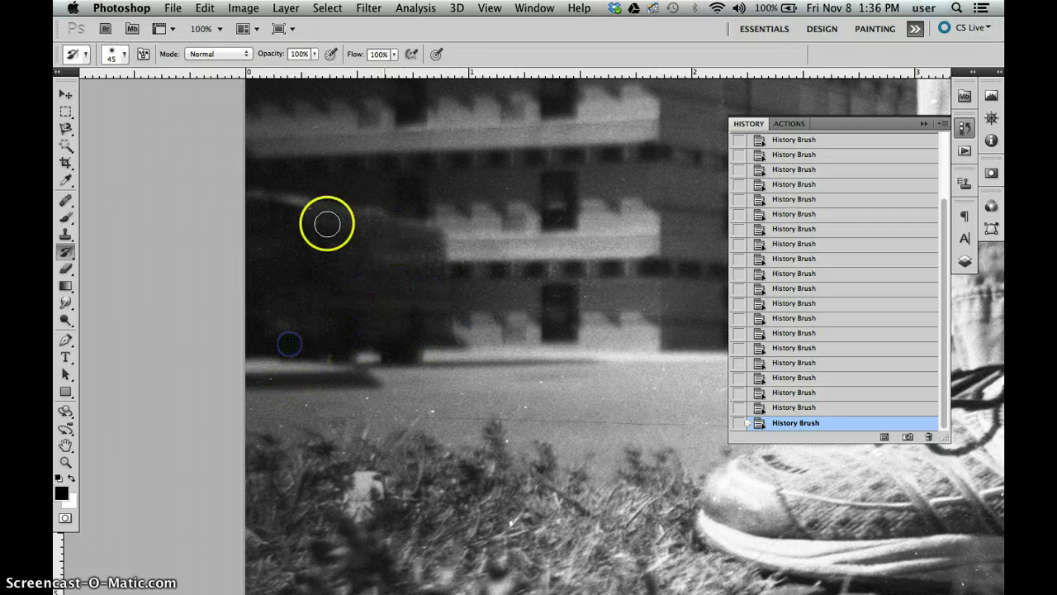
{"action": "scroll", "coordinate": [430, 409], "scroll_direction": "right", "scroll_amount": 3}
{"action": "scroll", "coordinate": [430, 409], "scroll_direction": "down", "scroll_amount": 2}
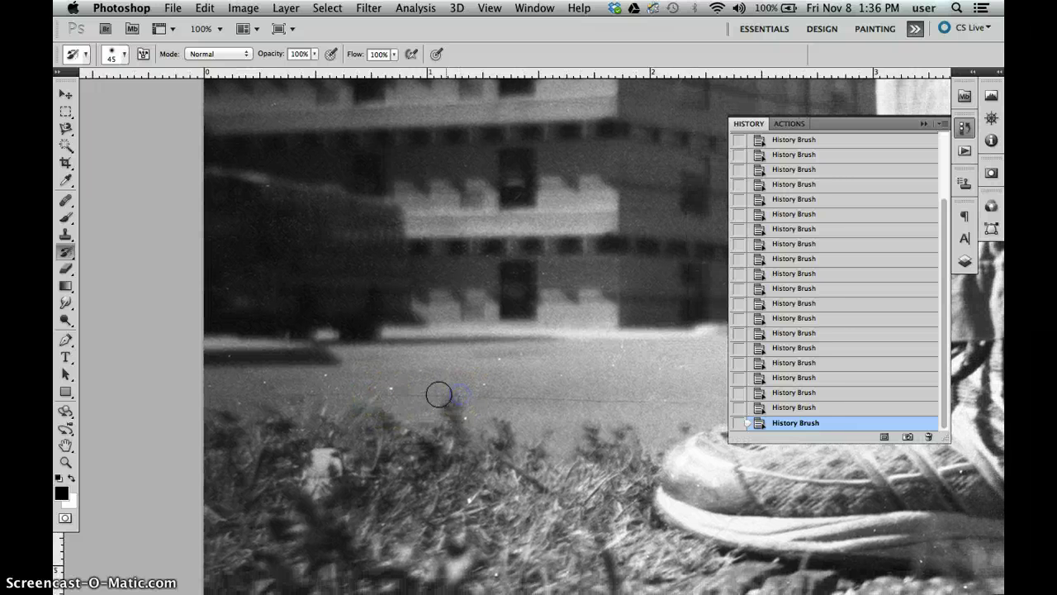
{"action": "mouse_move", "coordinate": [468, 399]}
{"action": "left_mouse_down"}
{"action": "mouse_move", "coordinate": [620, 404]}
{"action": "mouse_move", "coordinate": [388, 405]}
{"action": "mouse_move", "coordinate": [516, 396]}
{"action": "left_mouse_up"}
Step: Clean the specks from the building's upper floors, balconies and window rows with the History Brush
{"action": "left_click_drag", "start_coordinate": [493, 225], "coordinate": [429, 434]}
{"action": "left_click_drag", "start_coordinate": [427, 253], "coordinate": [388, 256]}
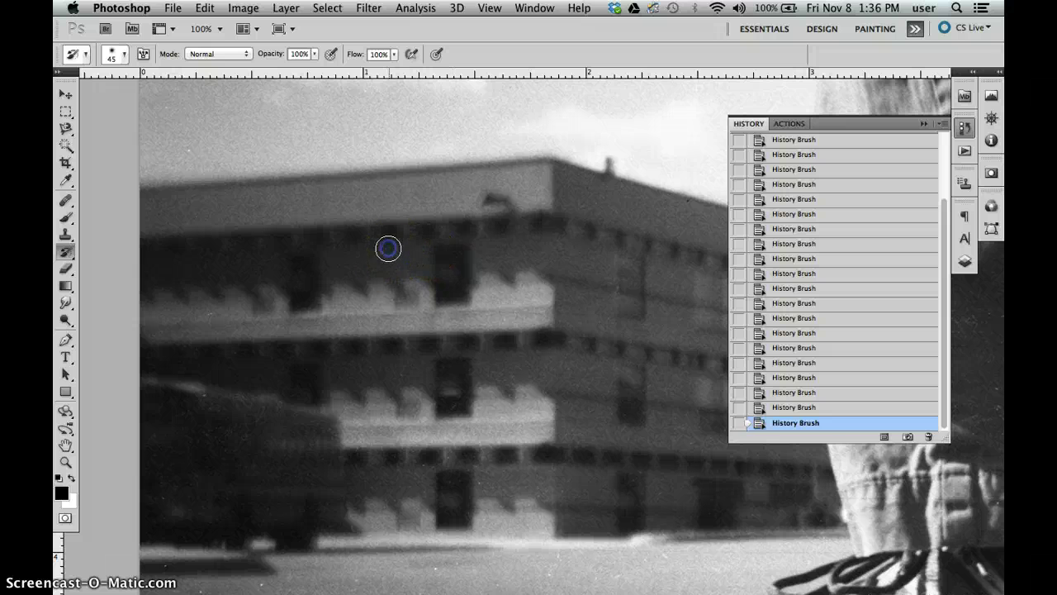
{"action": "left_click", "coordinate": [214, 310]}
{"action": "left_click", "coordinate": [203, 390]}
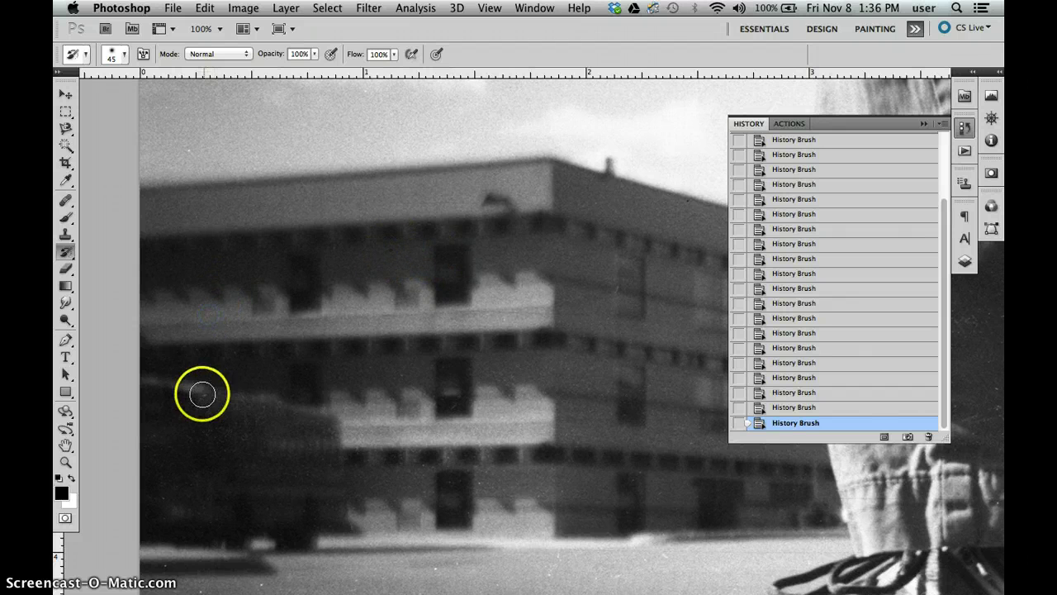
{"action": "left_click", "coordinate": [245, 352]}
{"action": "left_click", "coordinate": [400, 383]}
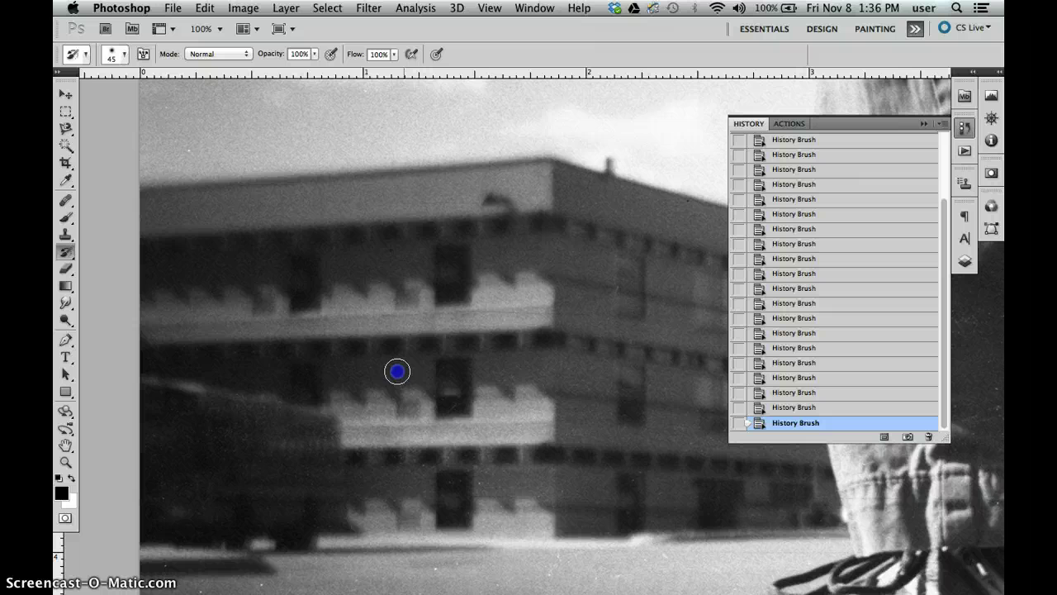
{"action": "left_click", "coordinate": [479, 438]}
{"action": "left_click", "coordinate": [477, 483]}
{"action": "left_click", "coordinate": [423, 463]}
Step: Paint out the speck in the sky just above the building's roofline near the photo's left edge
{"action": "left_click_drag", "start_coordinate": [334, 243], "coordinate": [423, 458]}
{"action": "left_click", "coordinate": [276, 361]}
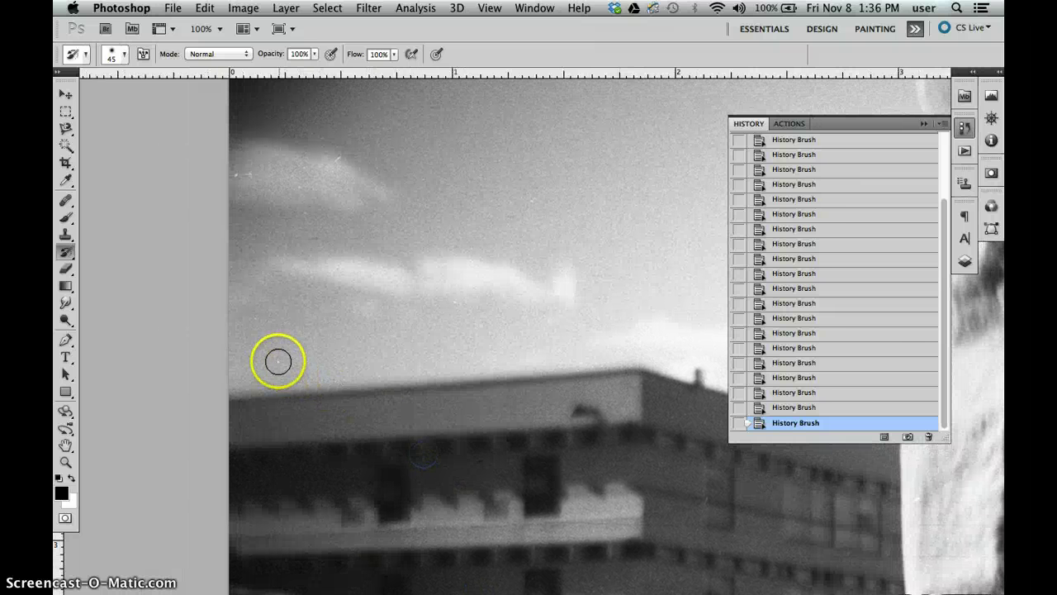